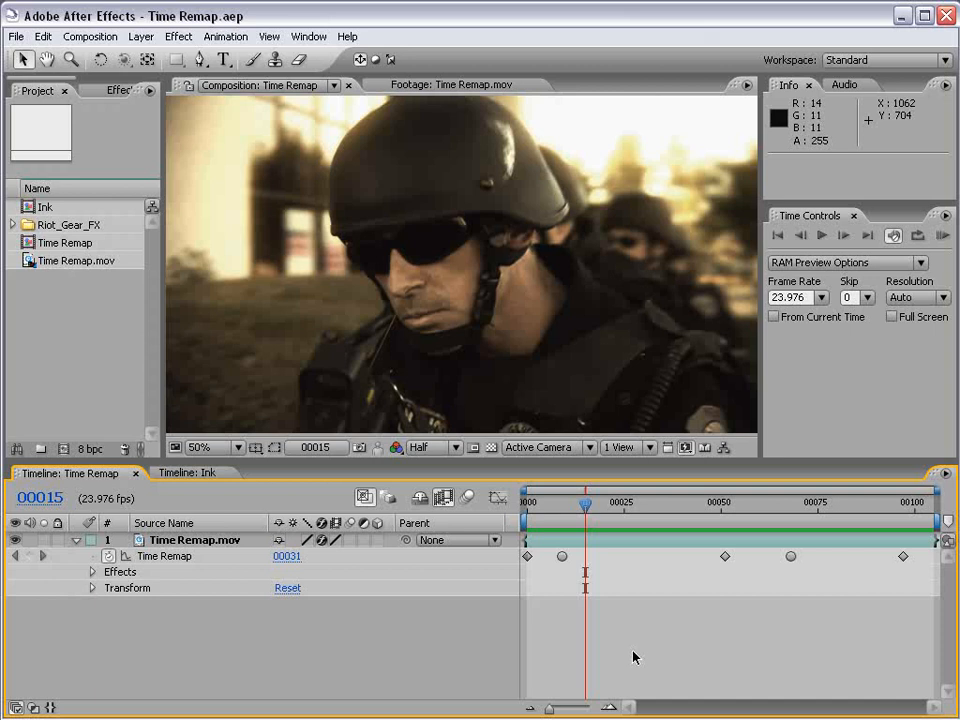
# Step: Preview the finished Time Remap composition and compare its speed-changed shots with the original Time Remap.mov footage
pyautogui.press('KP_0')
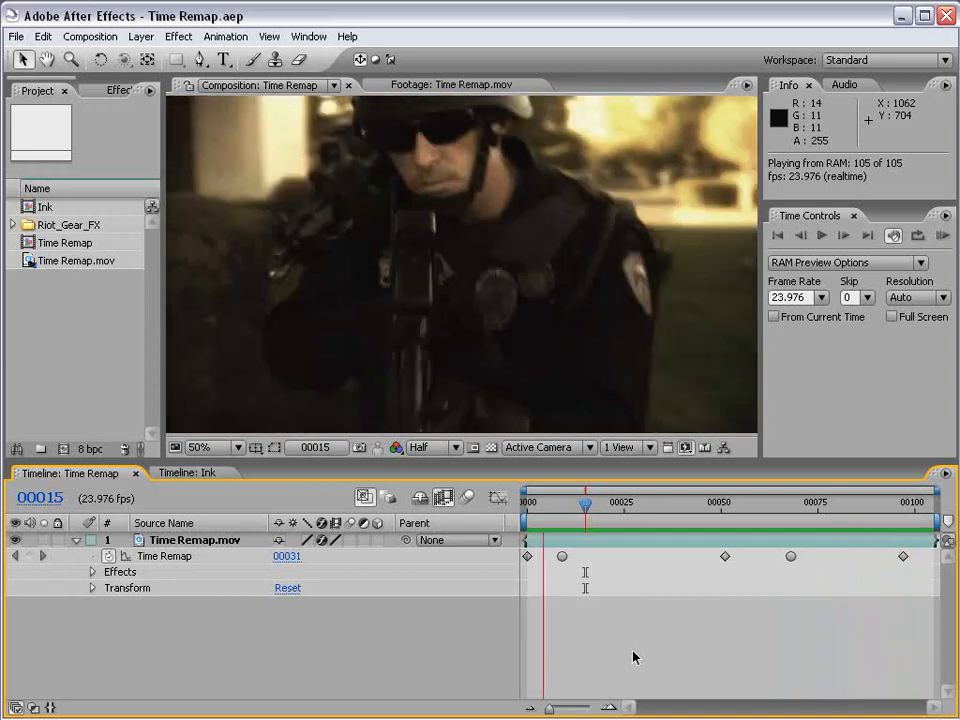
pyautogui.moveTo(528, 505); pyautogui.dragTo(926, 508)
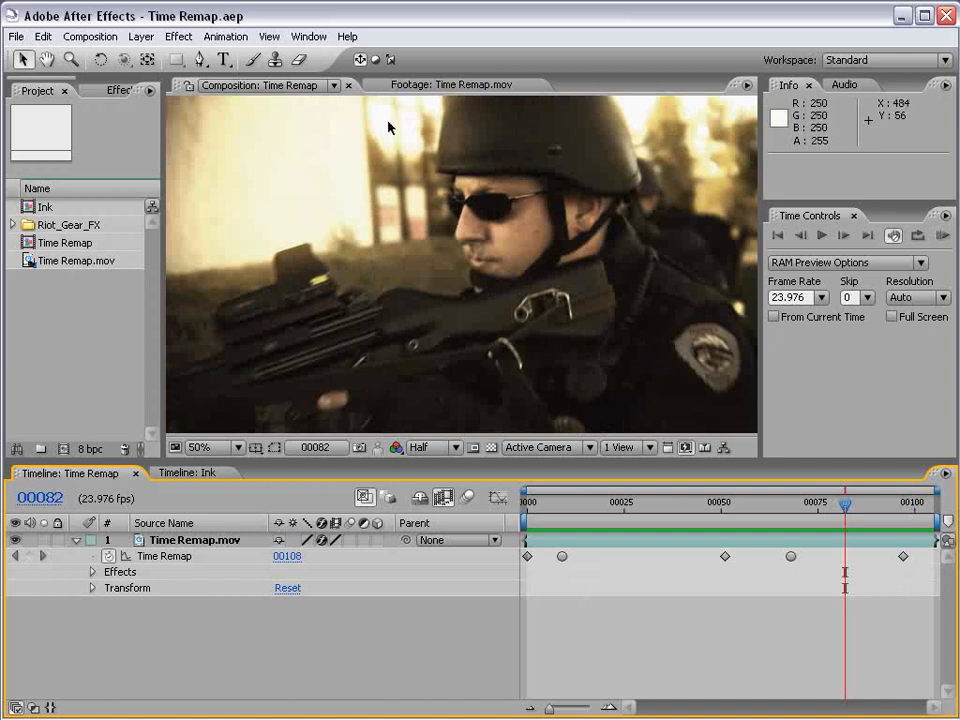
pyautogui.click(426, 86)
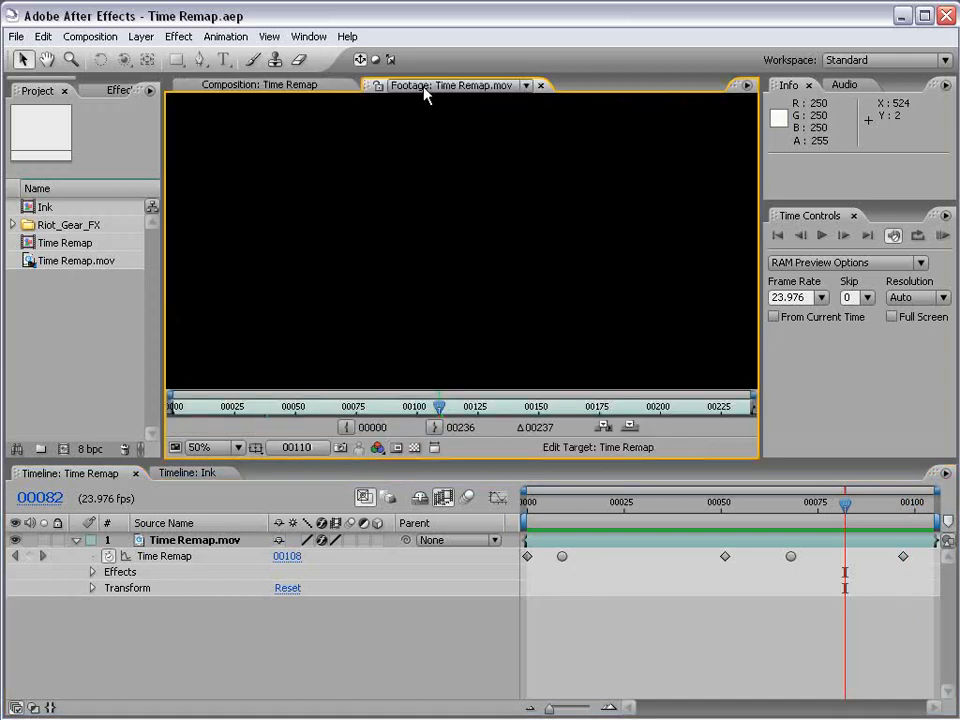
pyautogui.moveTo(430, 410)
pyautogui.mouseDown()
pyautogui.moveTo(531, 410)
pyautogui.moveTo(432, 410)
pyautogui.mouseUp()
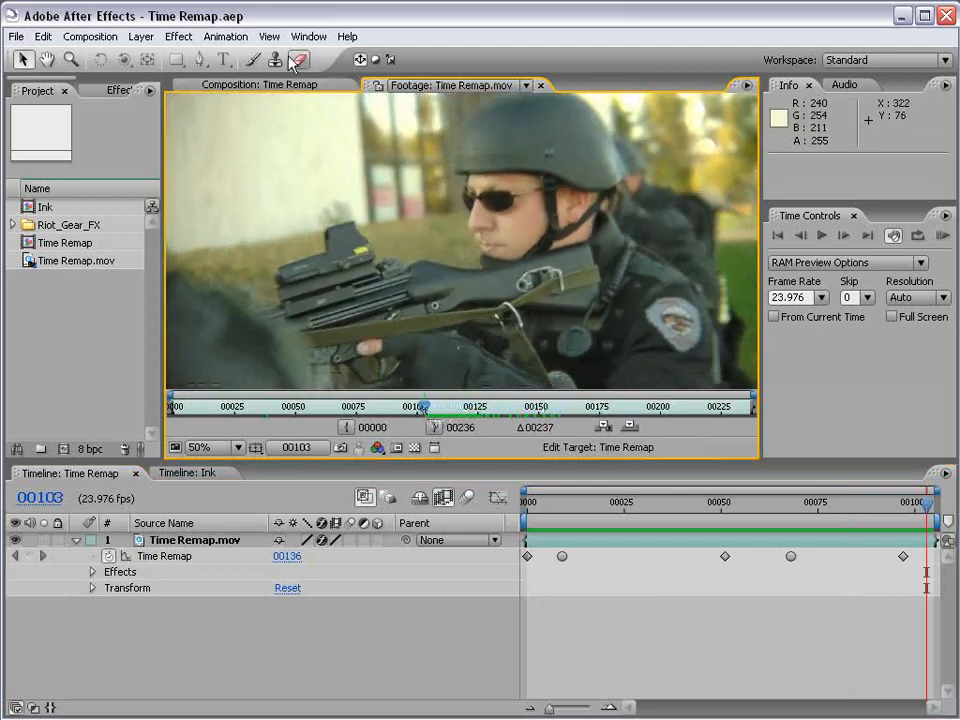
pyautogui.click(275, 88)
pyautogui.click(632, 502)
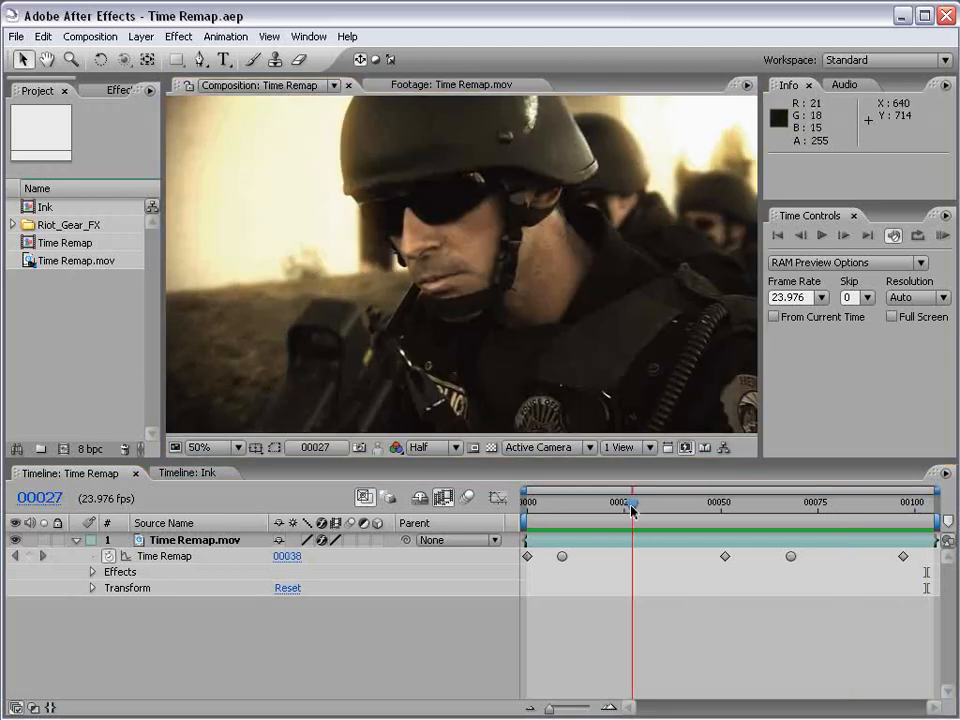
pyautogui.click(410, 85)
pyautogui.click(265, 85)
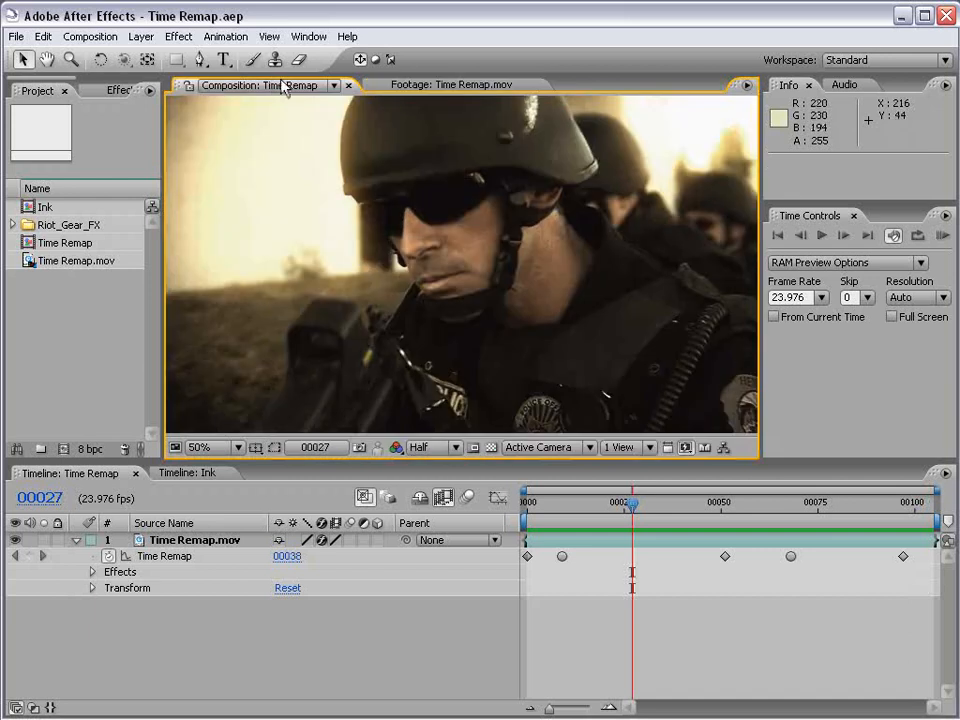
pyautogui.click(430, 85)
pyautogui.click(275, 85)
pyautogui.moveTo(632, 493); pyautogui.dragTo(837, 505)
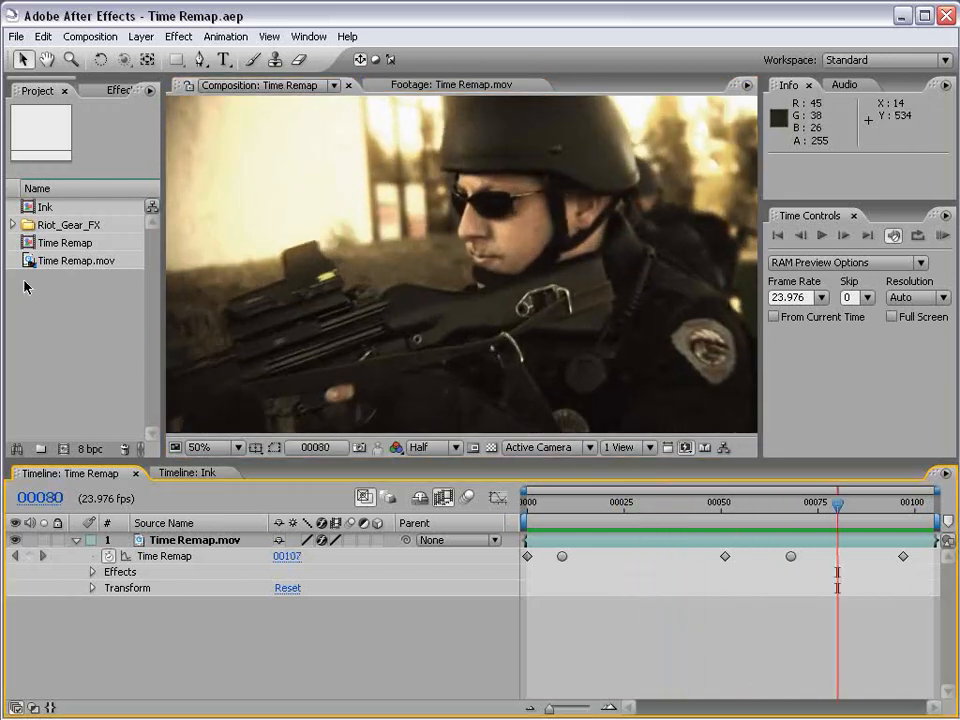
# Step: Create a new composition from the Time Remap.mov footage and play through the clip at its original speed
pyautogui.click(48, 263)
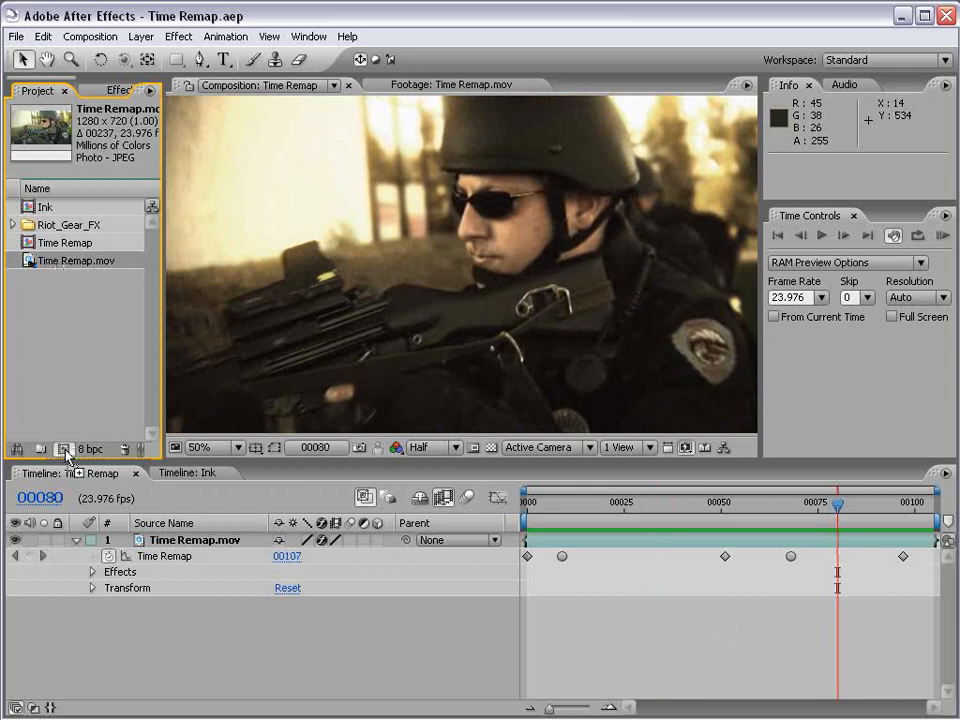
pyautogui.moveTo(66, 453); pyautogui.dragTo(66, 455)
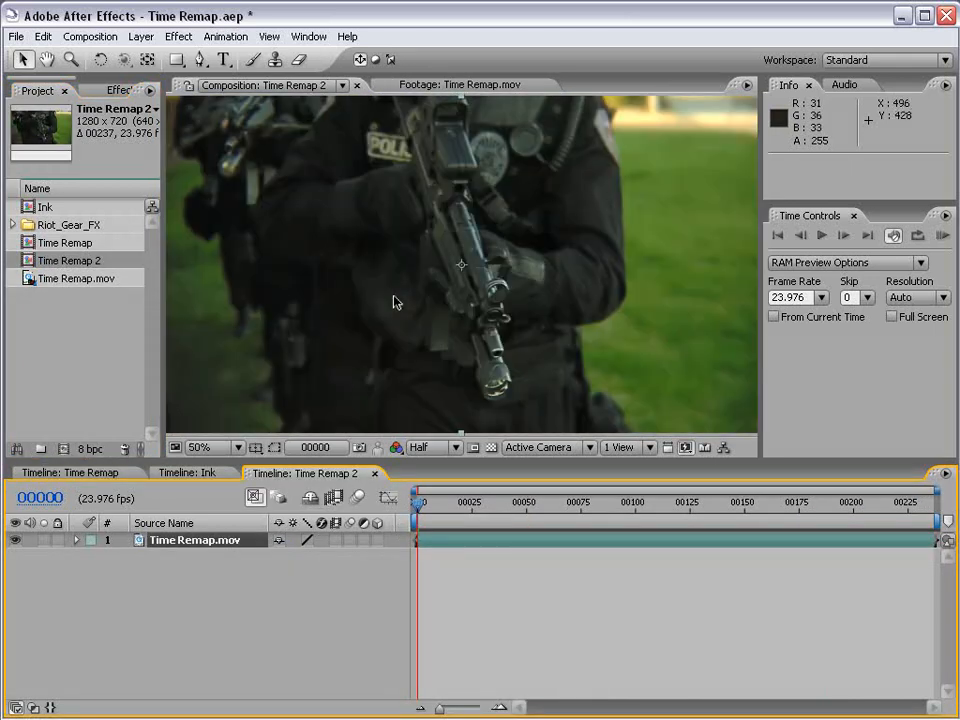
pyautogui.press('space')
pyautogui.moveTo(445, 268); pyautogui.dragTo(467, 278)
pyautogui.moveTo(424, 504); pyautogui.dragTo(441, 504)
pyautogui.press('space')
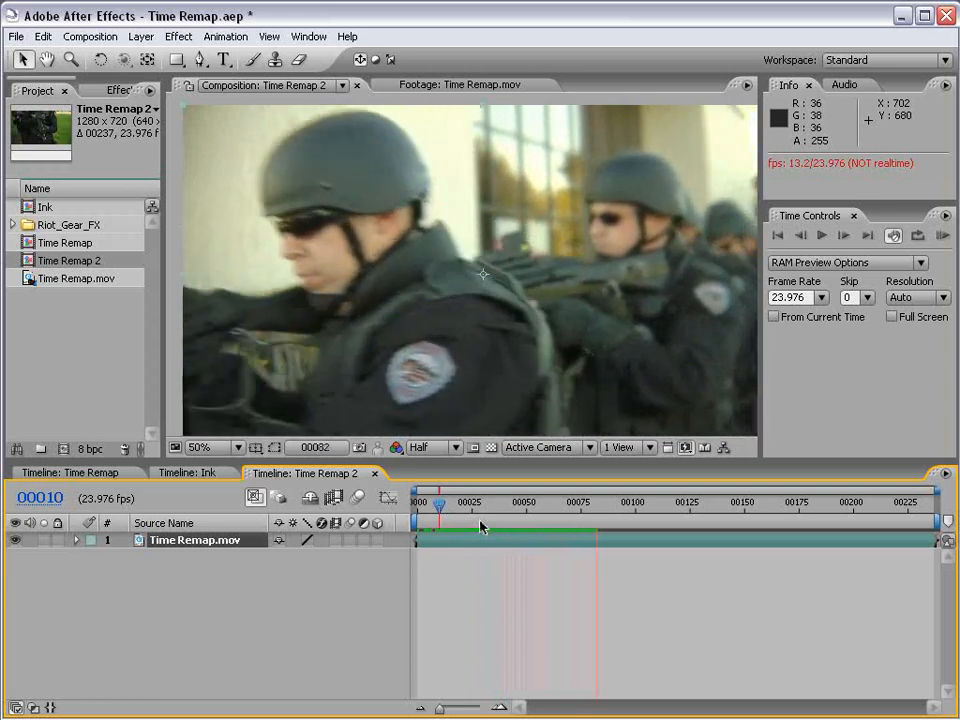
pyautogui.moveTo(478, 512); pyautogui.dragTo(450, 514)
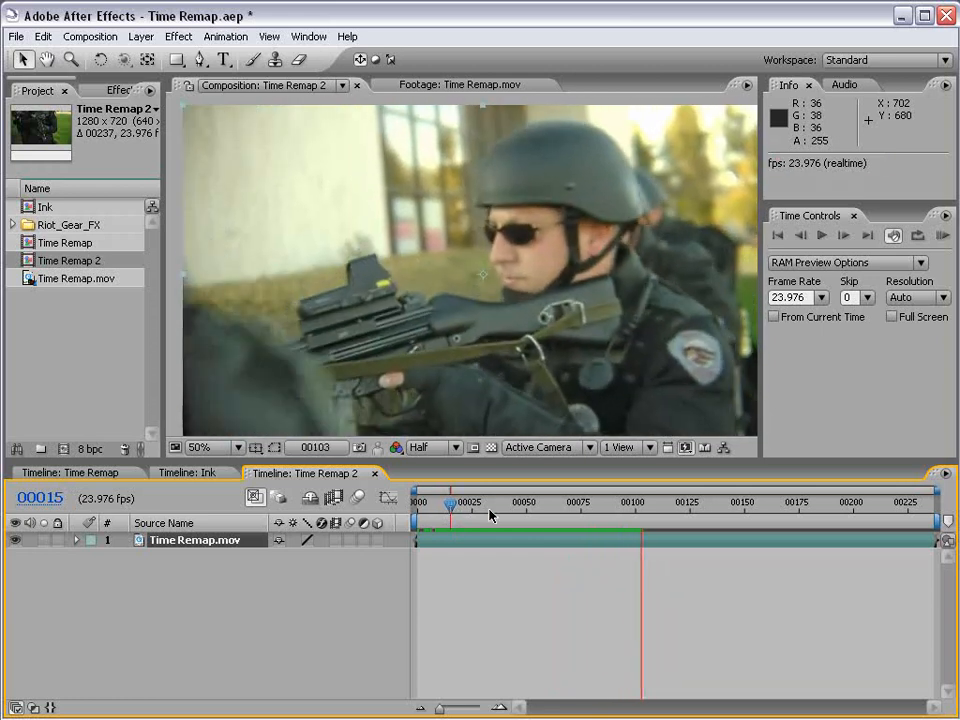
pyautogui.moveTo(488, 512); pyautogui.dragTo(766, 521)
pyautogui.moveTo(706, 509); pyautogui.dragTo(398, 510)
# Step: Enable time remapping on the Time Remap.mov layer and scrub from its first to its last keyframe
pyautogui.rightClick(438, 541)
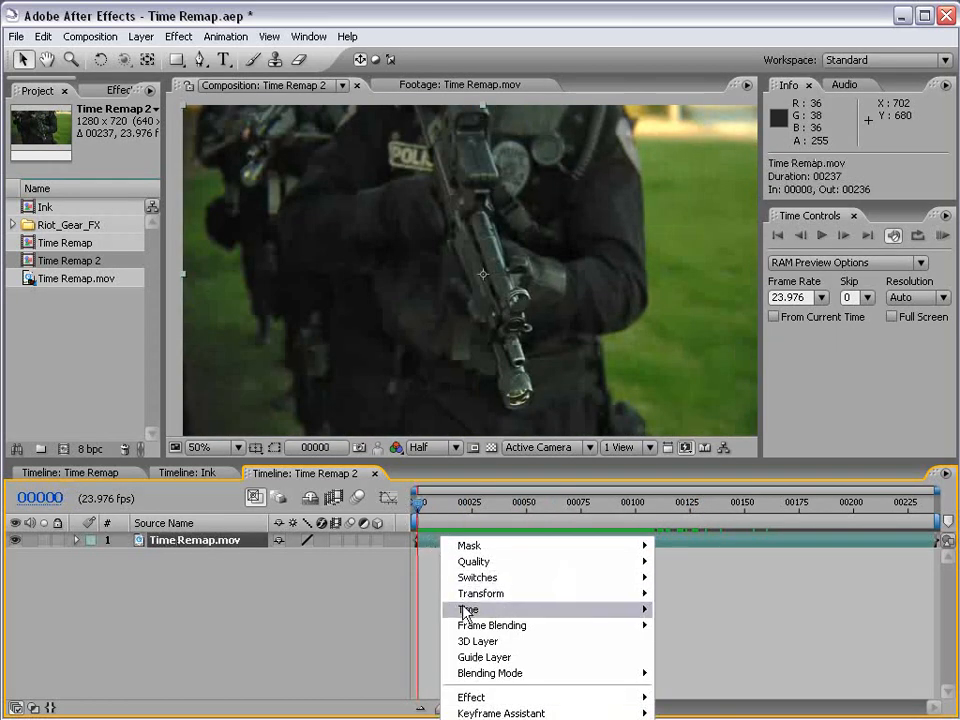
pyautogui.moveTo(474, 611)
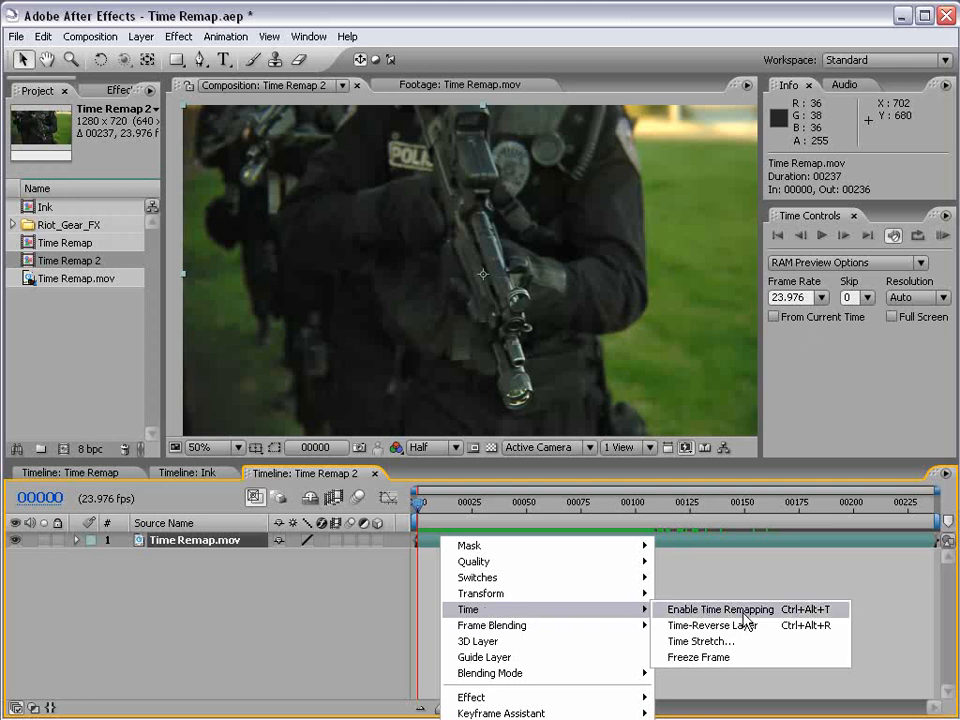
pyautogui.click(780, 609)
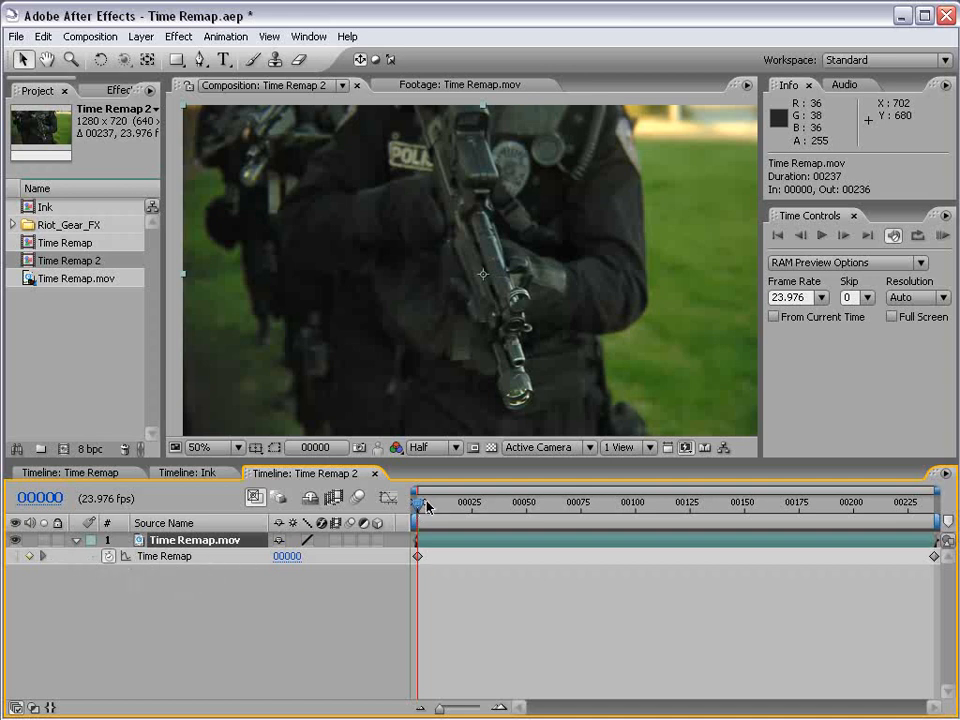
pyautogui.moveTo(425, 505); pyautogui.dragTo(932, 505)
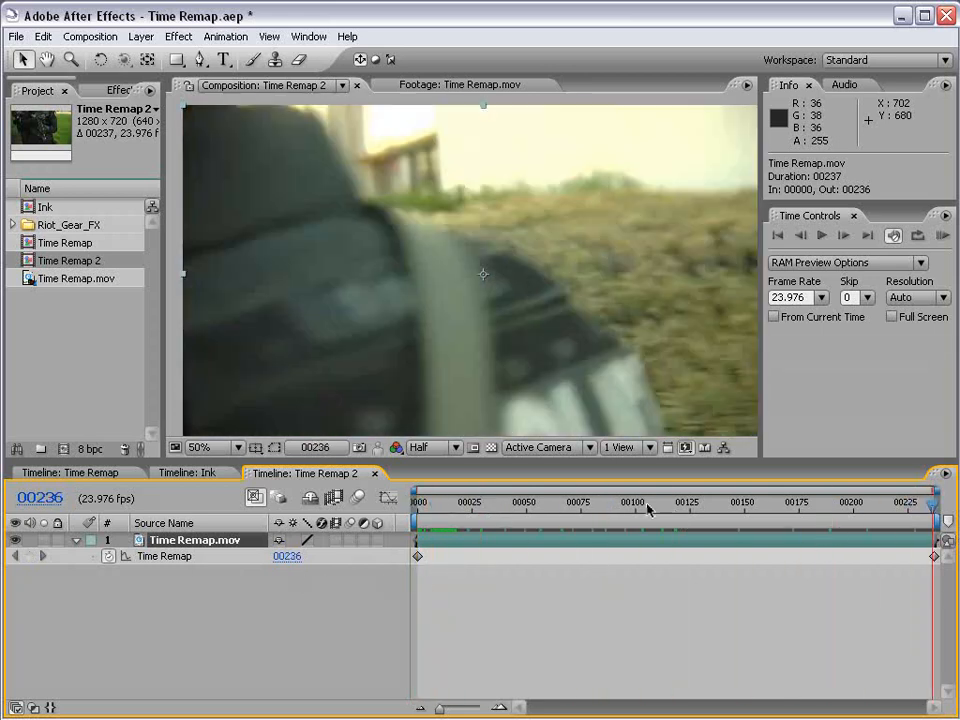
# Step: Add Time Remap keyframes at frames 21, 49, about 105 and 115 to mark the sections to retime
pyautogui.moveTo(647, 510); pyautogui.dragTo(466, 507)
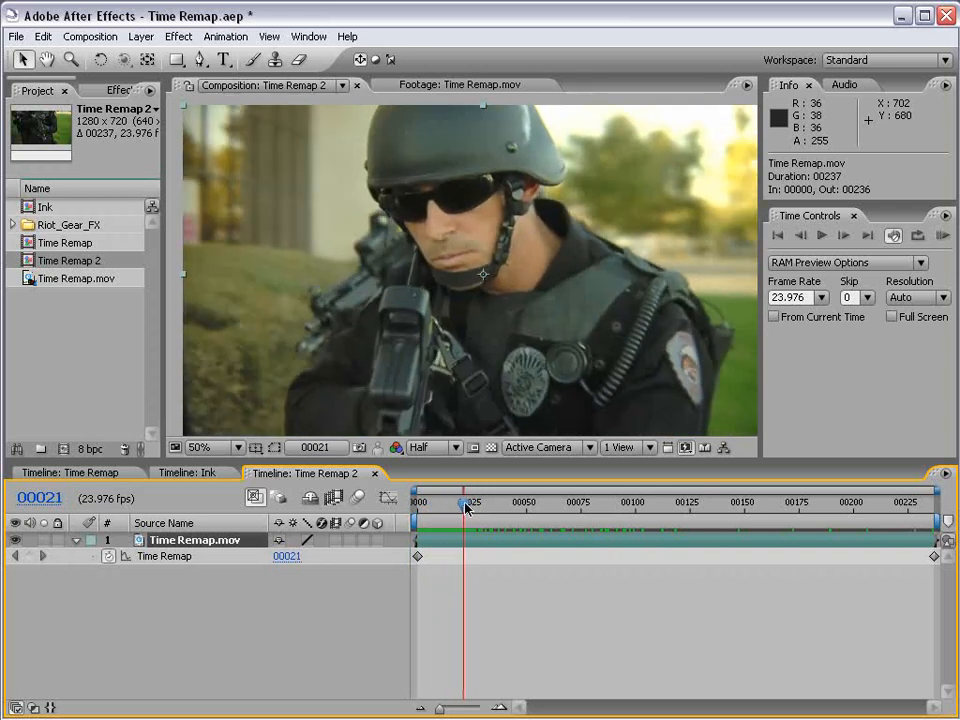
pyautogui.click(31, 555)
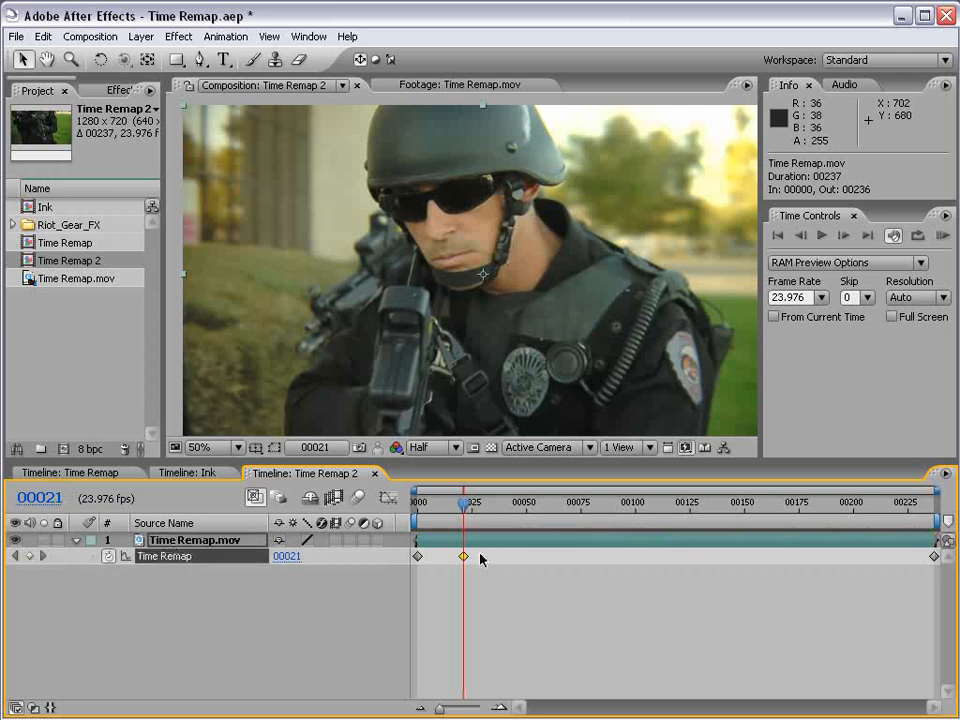
pyautogui.moveTo(463, 510); pyautogui.dragTo(525, 510)
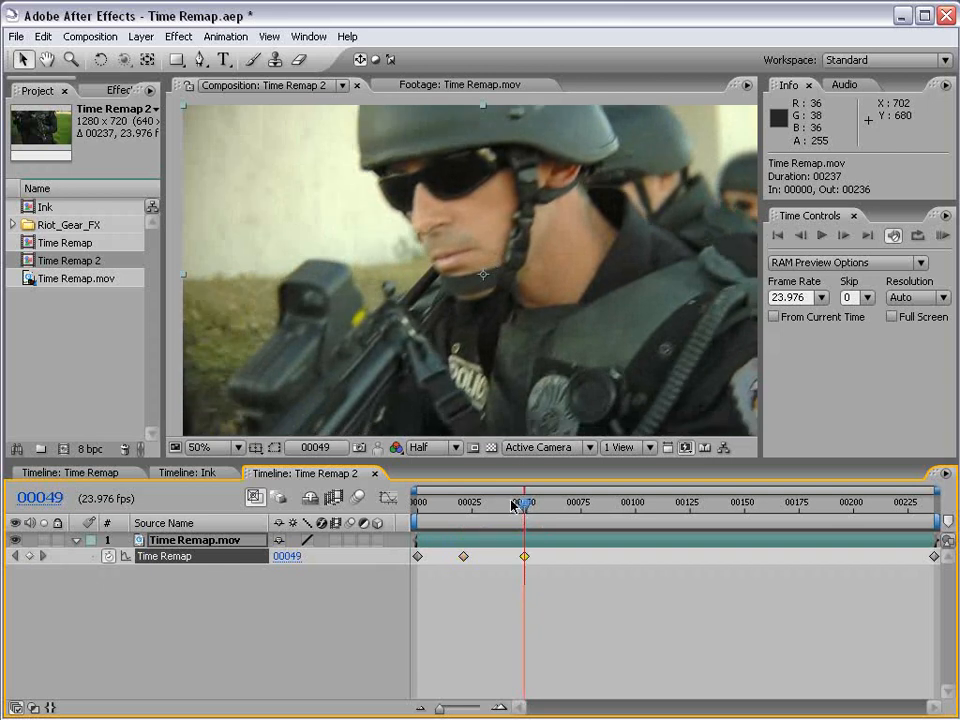
pyautogui.moveTo(520, 507); pyautogui.dragTo(669, 509)
pyautogui.keyDown('shift'); pyautogui.click(463, 556); pyautogui.keyUp('shift')
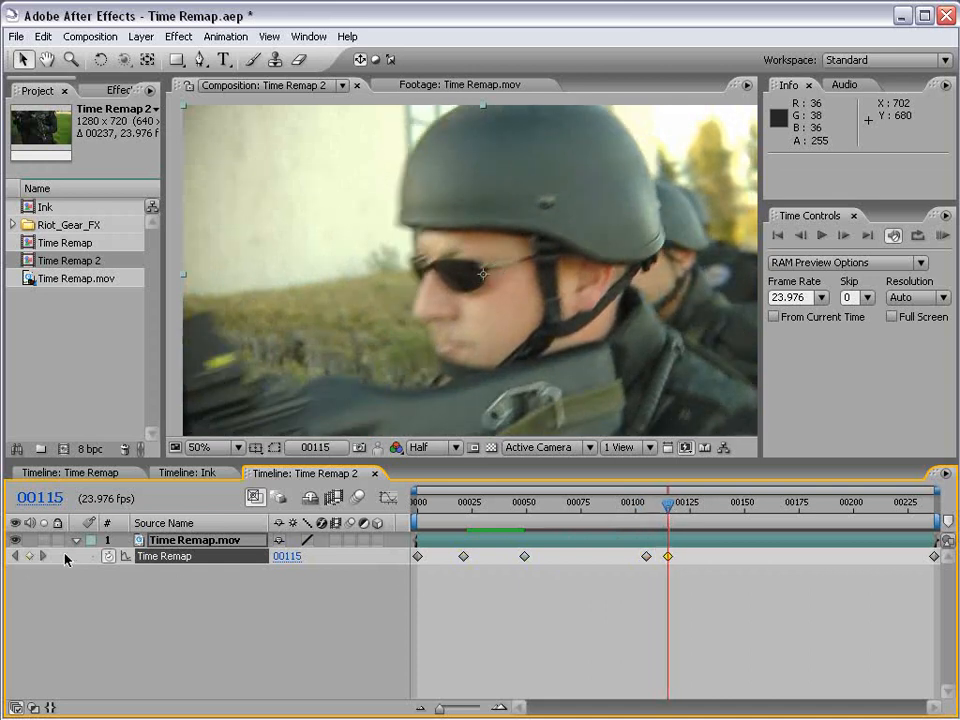
# Step: Scrub through the keyed clip to examine the action in the sections between the Time Remap keyframes
pyautogui.moveTo(668, 512); pyautogui.dragTo(380, 541)
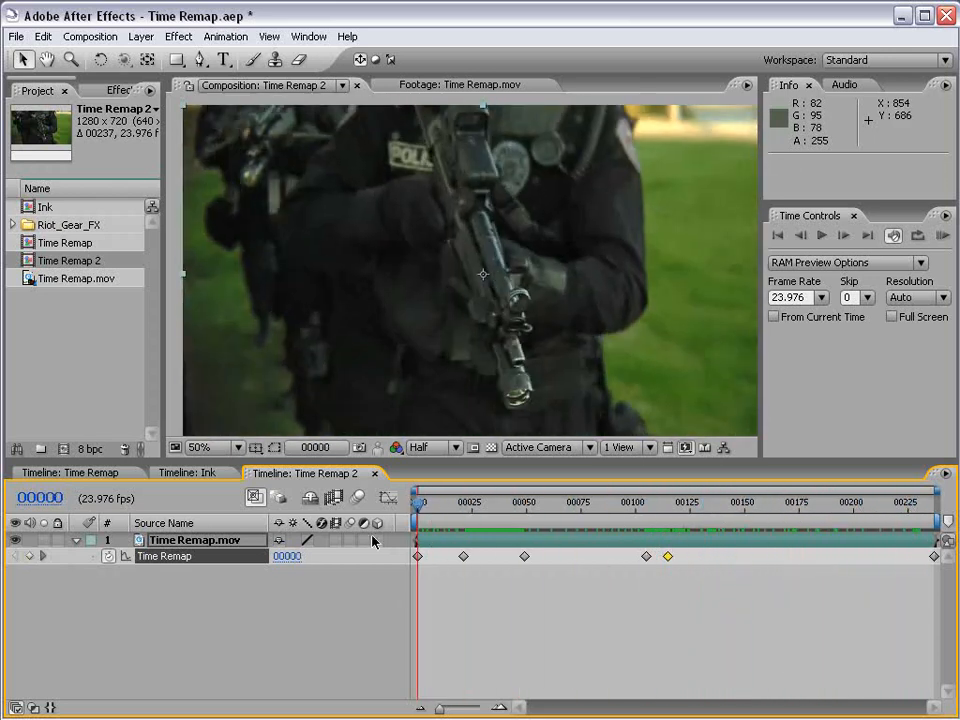
pyautogui.moveTo(474, 501); pyautogui.dragTo(549, 512)
pyautogui.moveTo(648, 514); pyautogui.dragTo(660, 514)
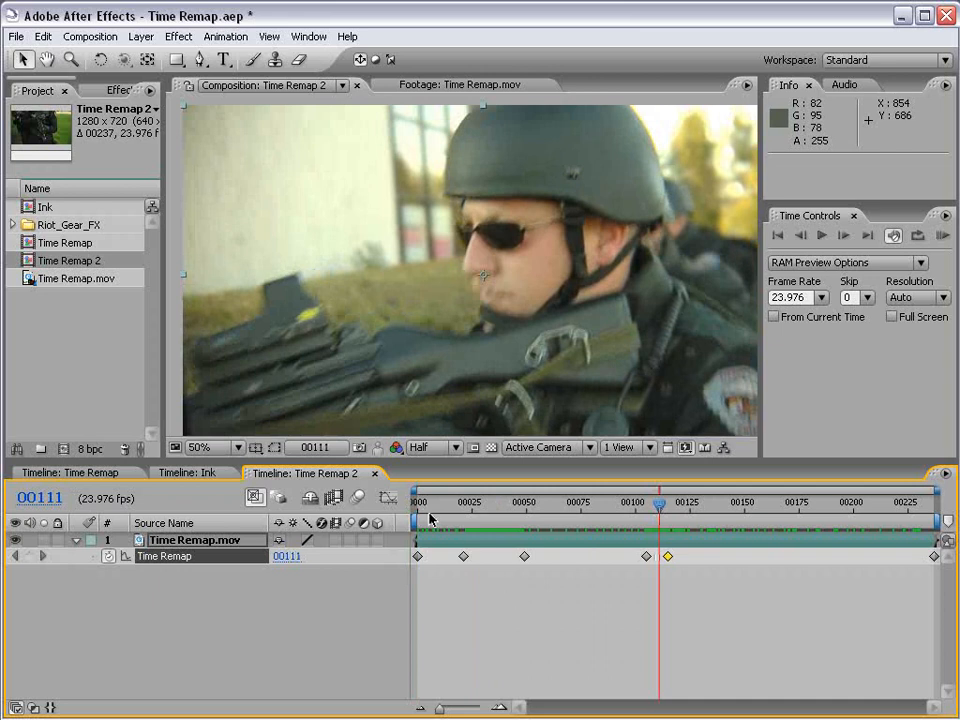
pyautogui.moveTo(430, 516); pyautogui.dragTo(436, 509)
pyautogui.click(566, 508)
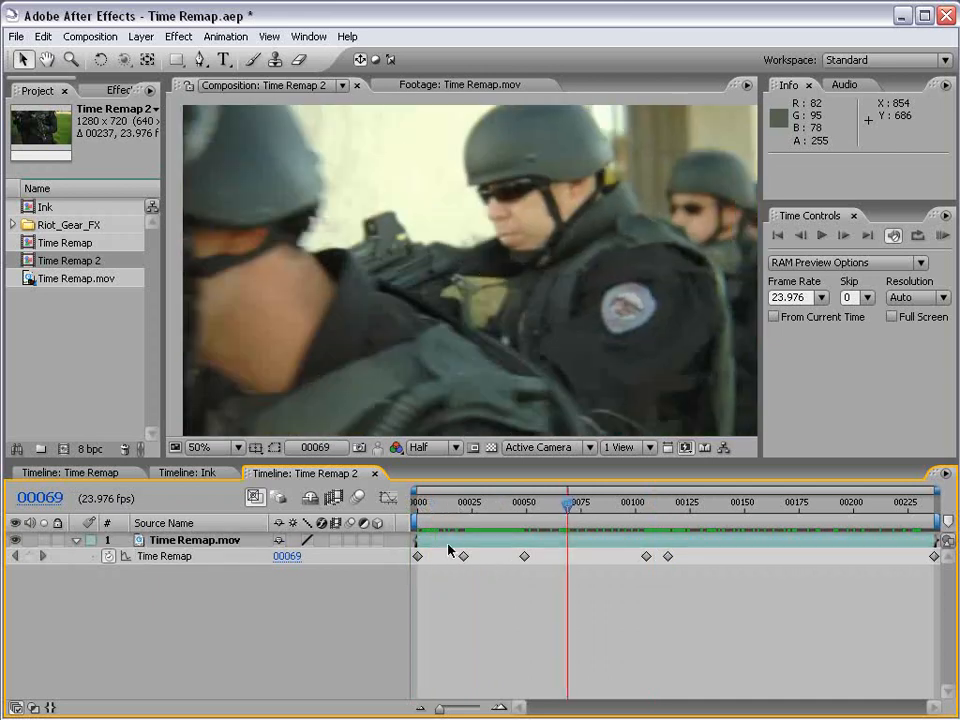
# Step: Try moving the Time Remap keyframe at frame 49 to frame 55, and undo the move
pyautogui.click(525, 557)
pyautogui.moveTo(535, 563); pyautogui.dragTo(538, 563)
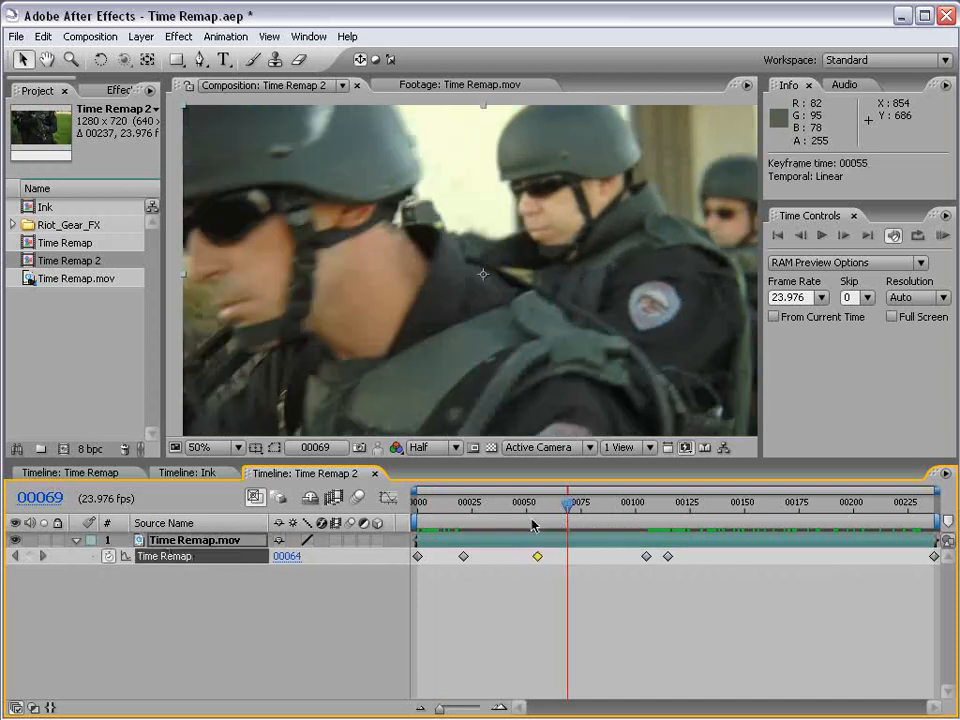
pyautogui.moveTo(531, 510); pyautogui.dragTo(497, 508)
pyautogui.hotkey('ctrl', 'z')
pyautogui.click(539, 573)
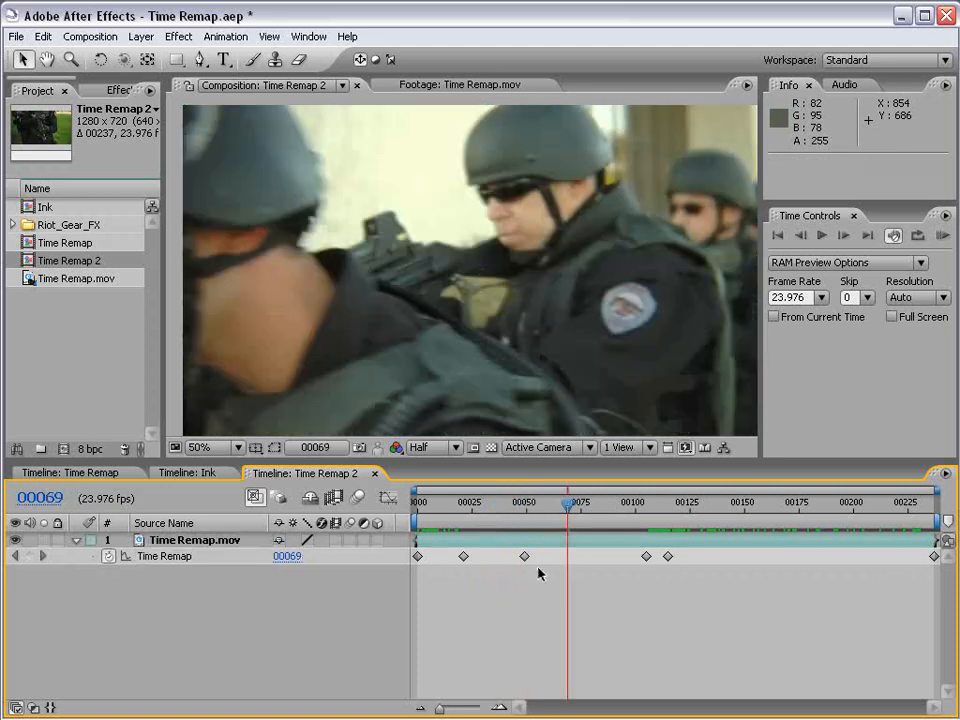
# Step: Move the second and third Time Remap keyframes together to about frames 7 and 35, keeping their spacing
pyautogui.moveTo(541, 557); pyautogui.dragTo(465, 561)
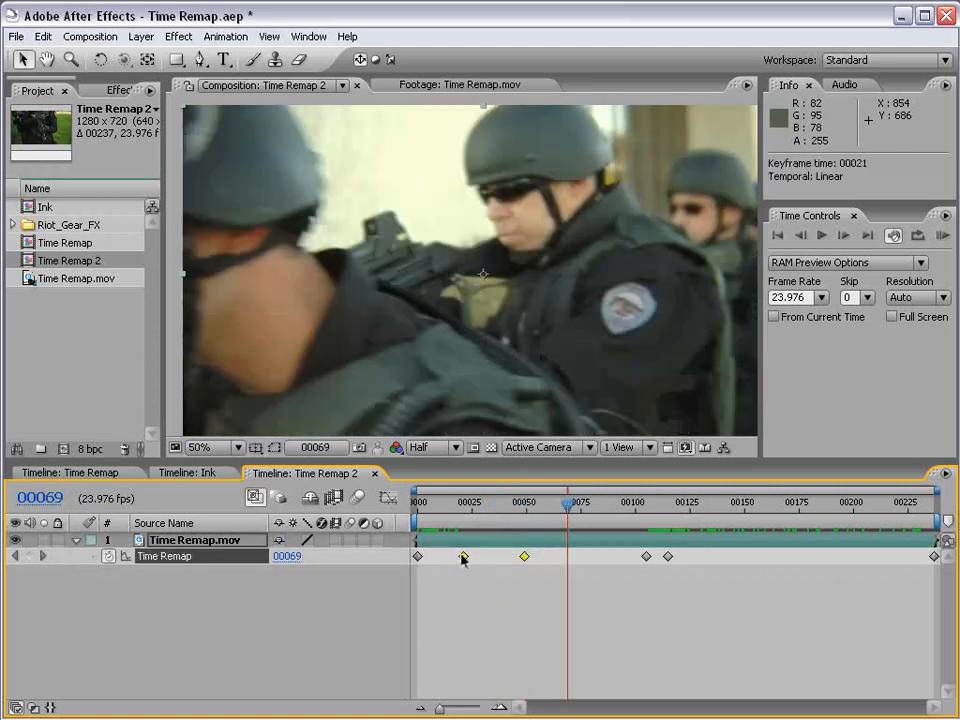
pyautogui.moveTo(418, 508); pyautogui.dragTo(498, 511)
pyautogui.click(451, 577)
# Step: Move the fourth and fifth Time Remap keyframes together to about frames 41 and 51, keeping their spacing
pyautogui.moveTo(680, 555); pyautogui.dragTo(642, 568)
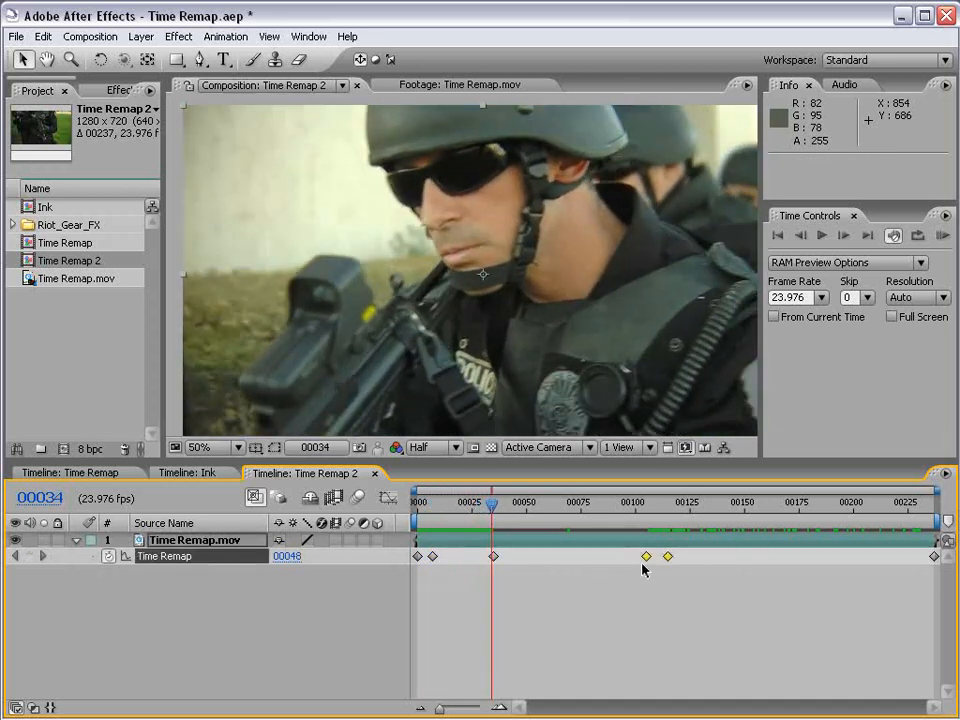
pyautogui.click(508, 578)
pyautogui.moveTo(493, 512); pyautogui.dragTo(546, 510)
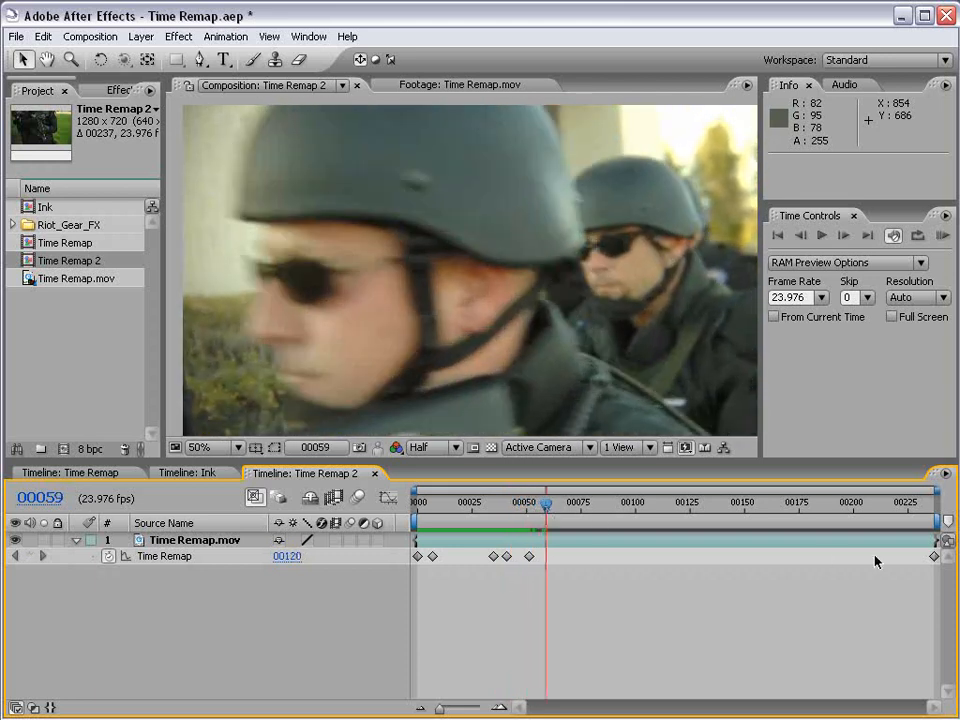
# Step: Move the last Time Remap keyframe to frame 77 and RAM preview the retimed clip with the work area ending there
pyautogui.moveTo(935, 563); pyautogui.dragTo(665, 563)
pyautogui.moveTo(572, 556); pyautogui.dragTo(585, 556)
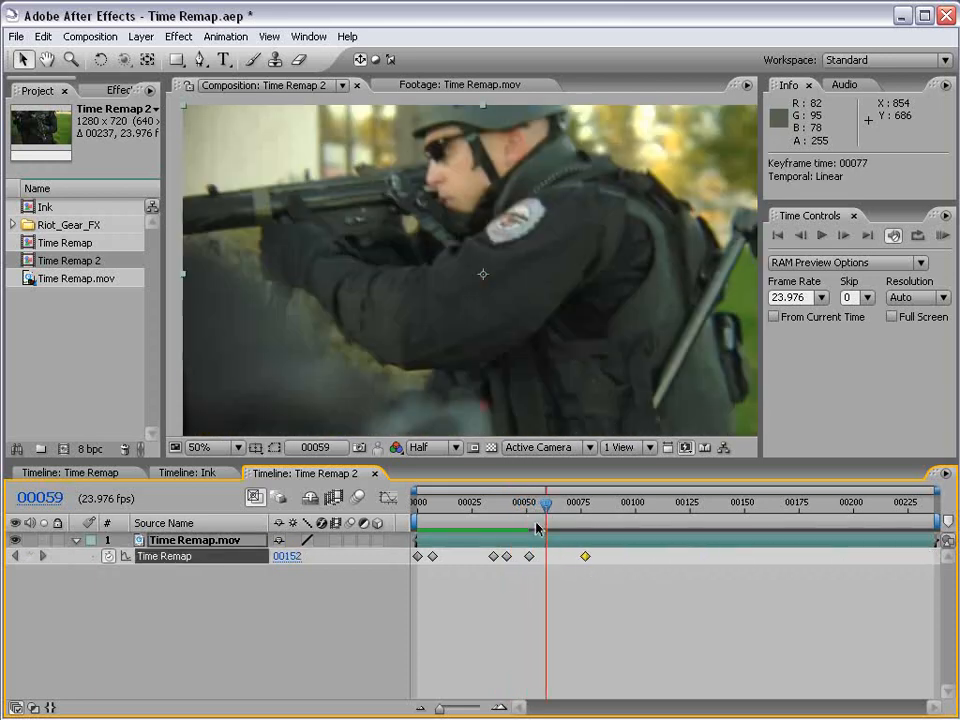
pyautogui.moveTo(545, 510); pyautogui.dragTo(591, 512)
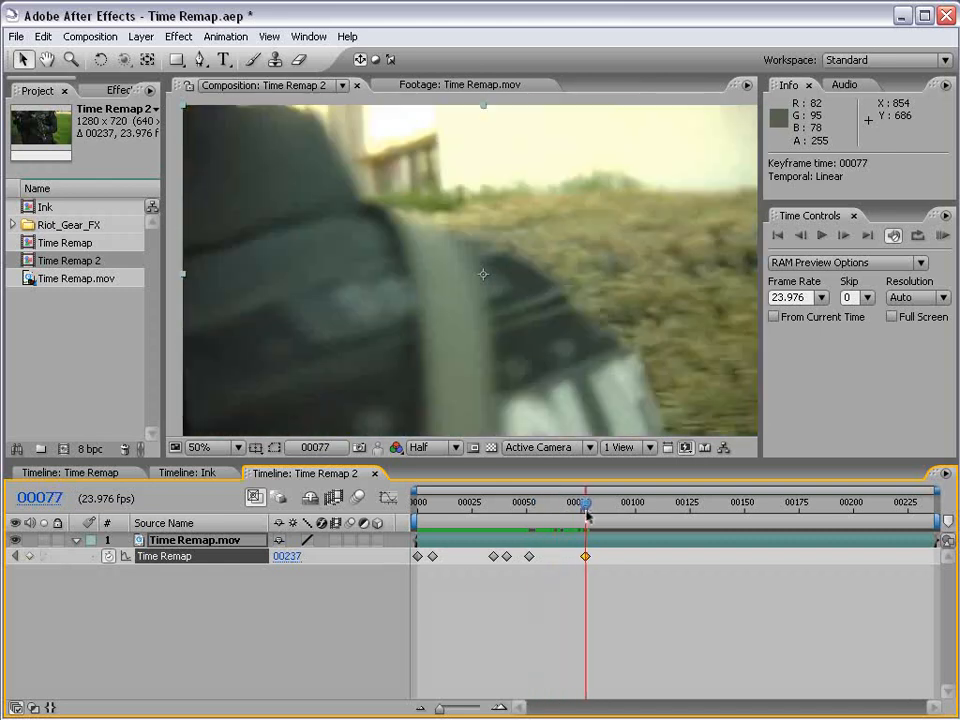
pyautogui.press('KP_0')
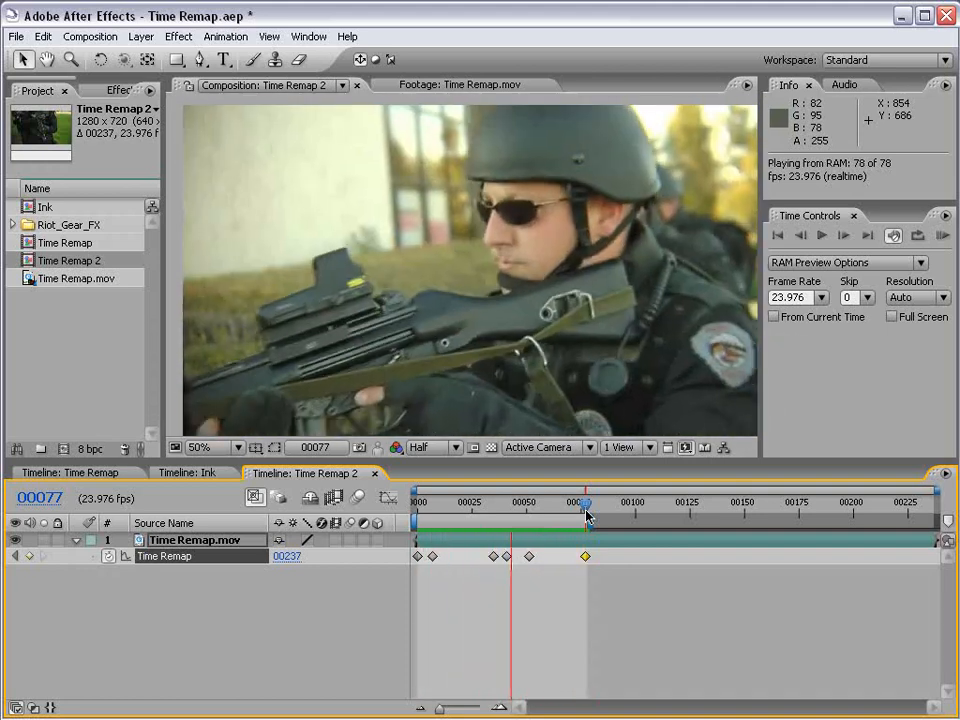
pyautogui.click(609, 610)
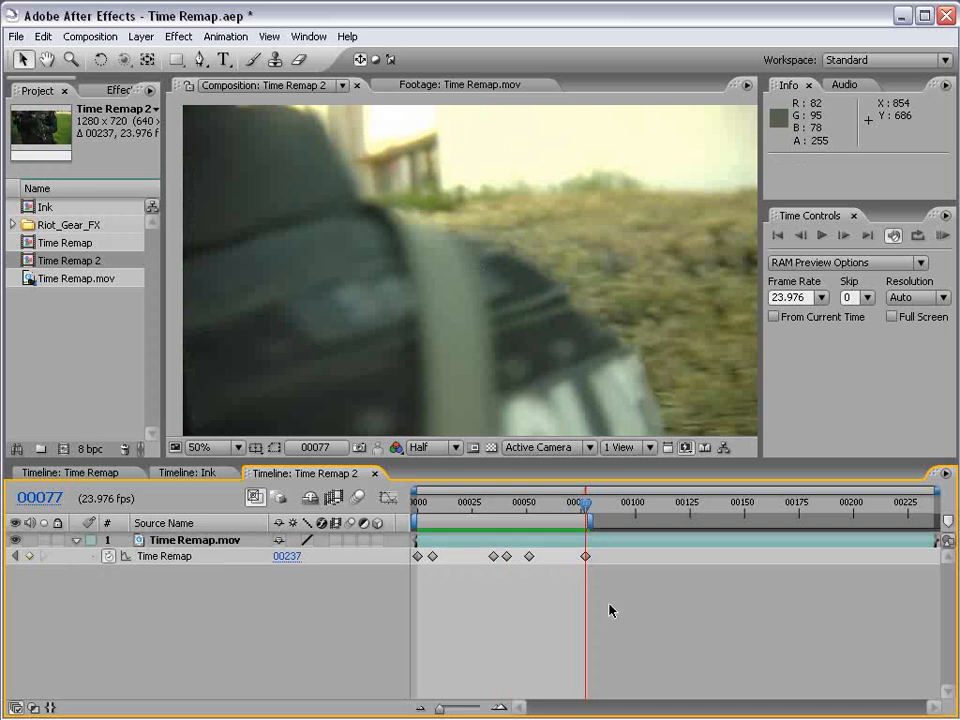
# Step: Extend the end of the work area to frame 175 and scrub through the slow and fast sections of the retimed clip
pyautogui.moveTo(437, 515); pyautogui.dragTo(453, 513)
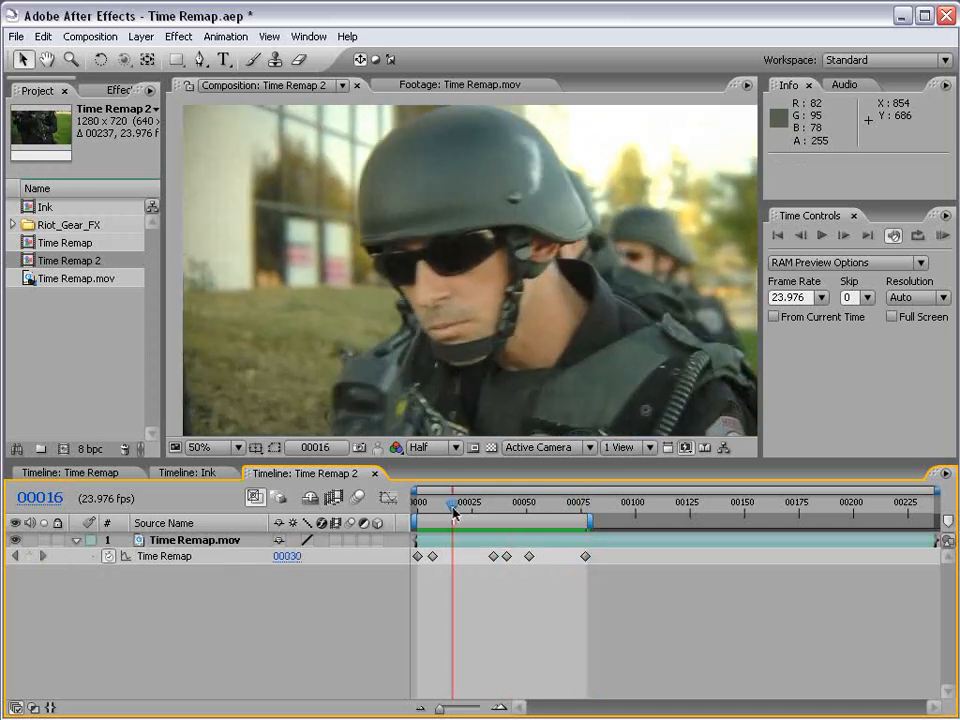
pyautogui.moveTo(593, 521); pyautogui.dragTo(802, 521)
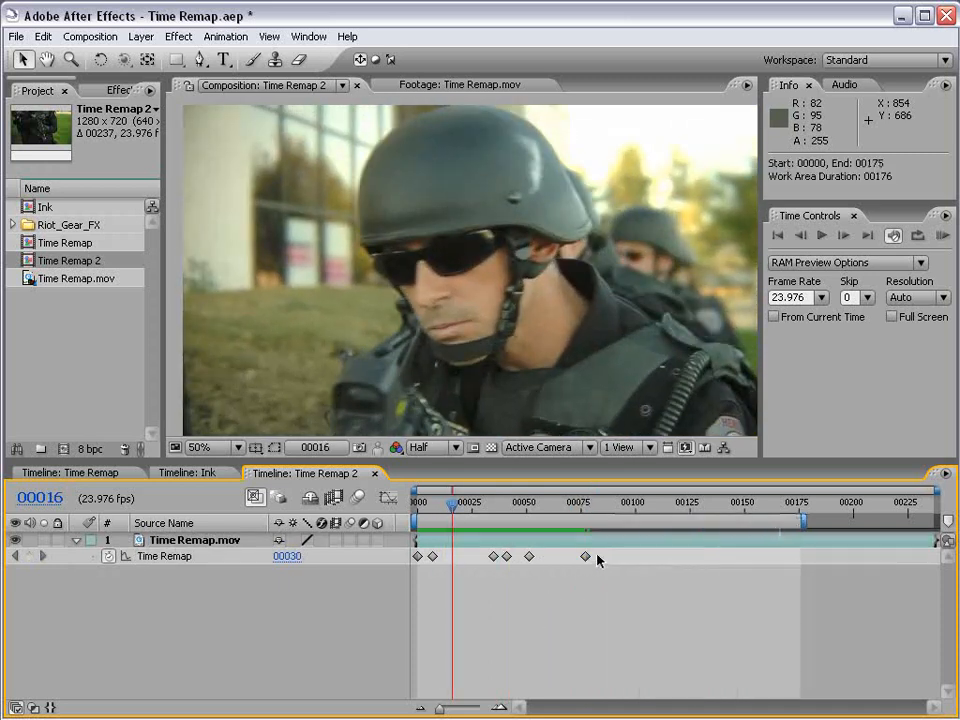
pyautogui.moveTo(453, 505); pyautogui.dragTo(470, 506)
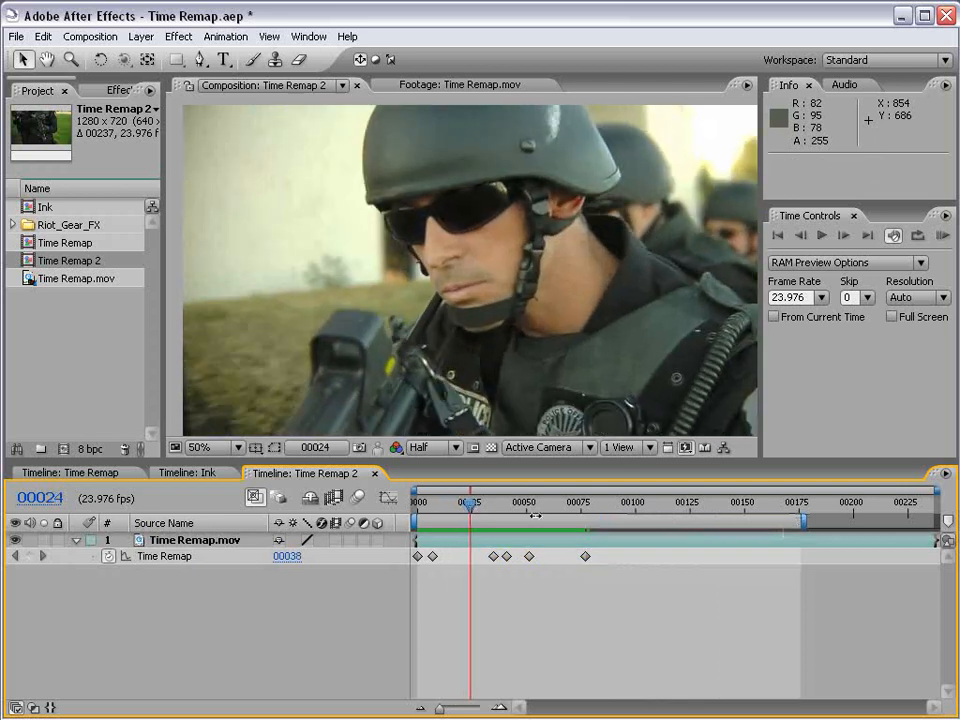
pyautogui.moveTo(534, 514)
pyautogui.mouseDown()
pyautogui.moveTo(561, 510)
pyautogui.moveTo(503, 511)
pyautogui.moveTo(518, 510)
pyautogui.mouseUp()
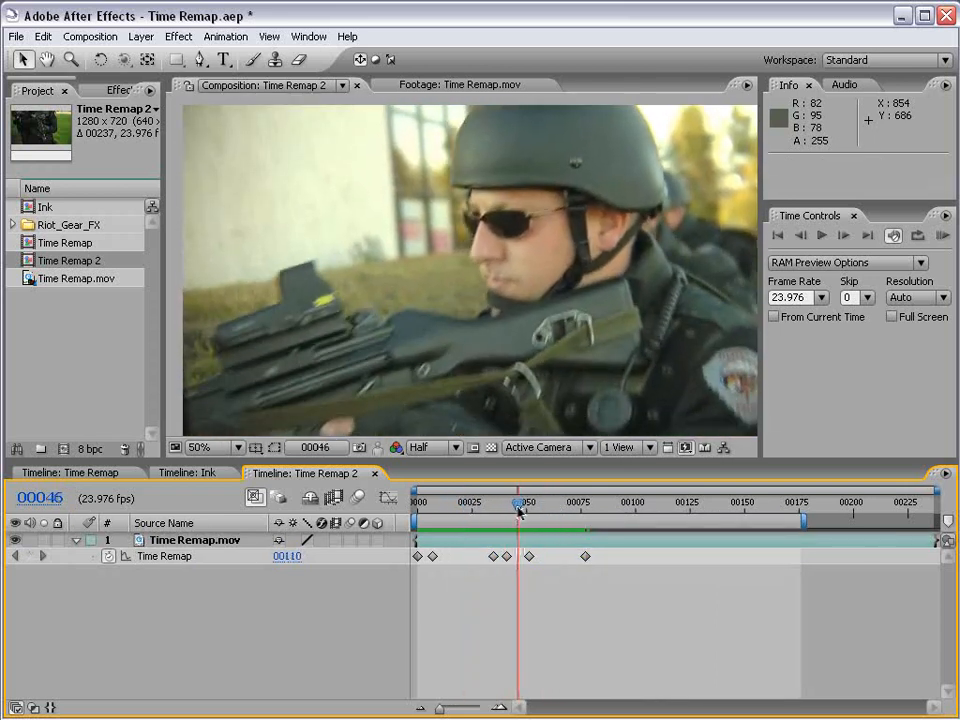
# Step: Move the last four Time Remap keyframes together, keeping their spacing, so the third keyframe lands at about frame 66, and scrub the result
pyautogui.moveTo(453, 510); pyautogui.dragTo(451, 508)
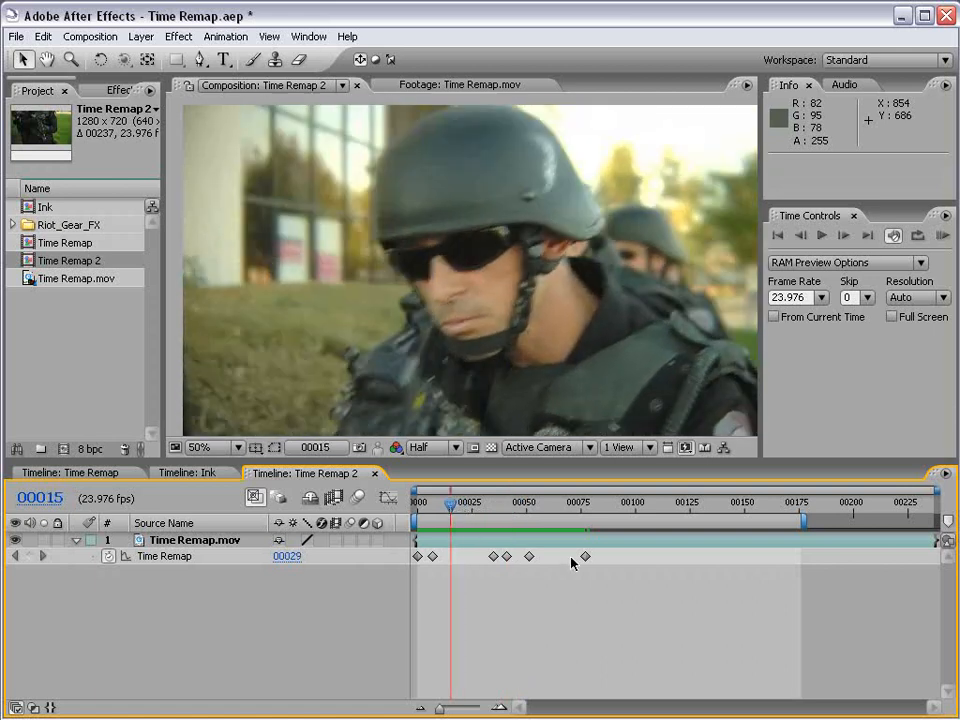
pyautogui.moveTo(606, 556); pyautogui.dragTo(488, 572)
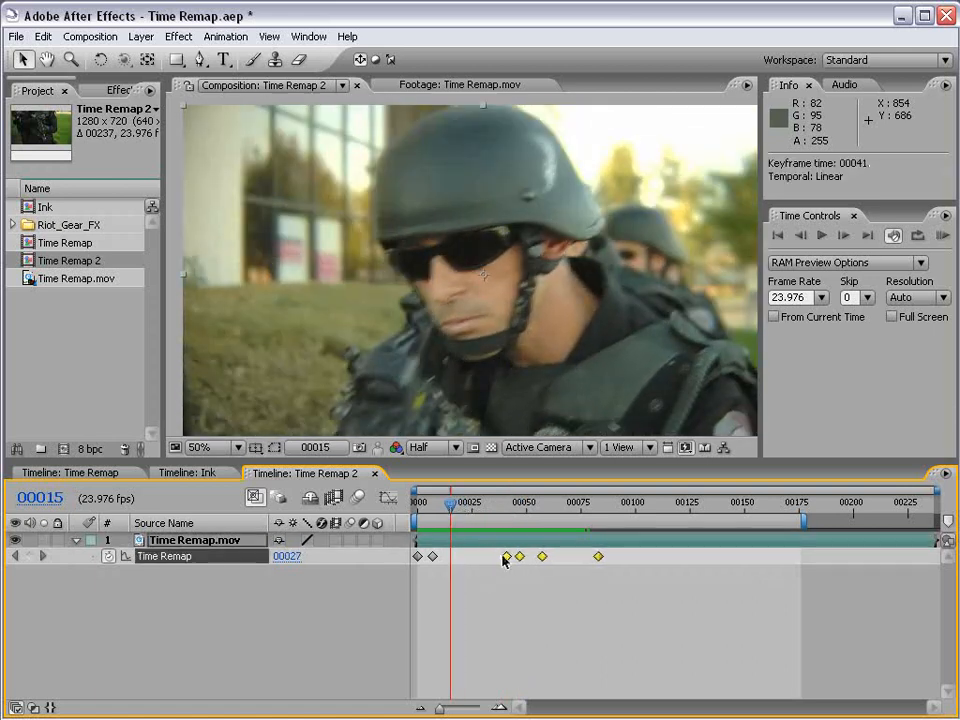
pyautogui.click(563, 579)
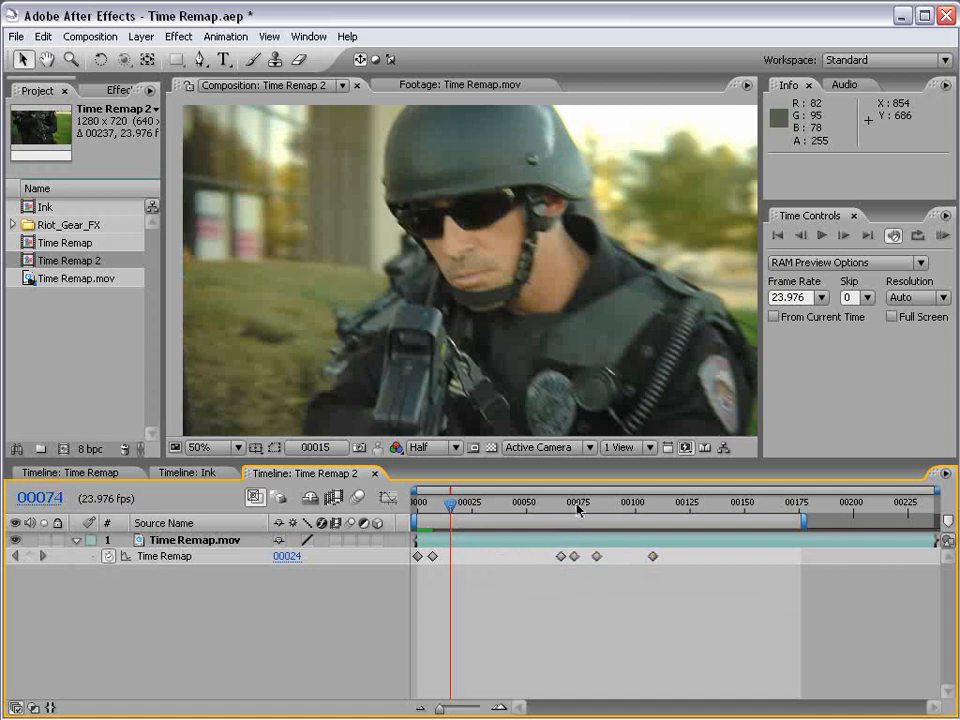
pyautogui.moveTo(577, 510); pyautogui.dragTo(585, 508)
# Step: Move the last two Time Remap keyframes together to about frames 109 and 135, and RAM preview with the work area ending at frame 118
pyautogui.moveTo(670, 568); pyautogui.dragTo(603, 570)
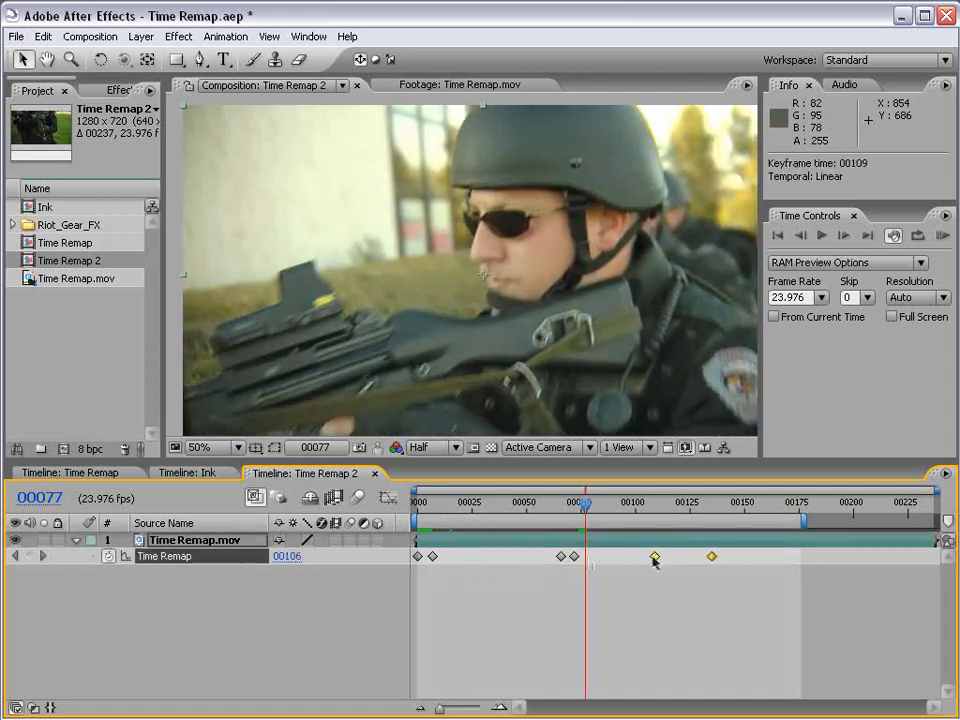
pyautogui.moveTo(600, 509); pyautogui.dragTo(715, 508)
pyautogui.moveTo(668, 510); pyautogui.dragTo(677, 510)
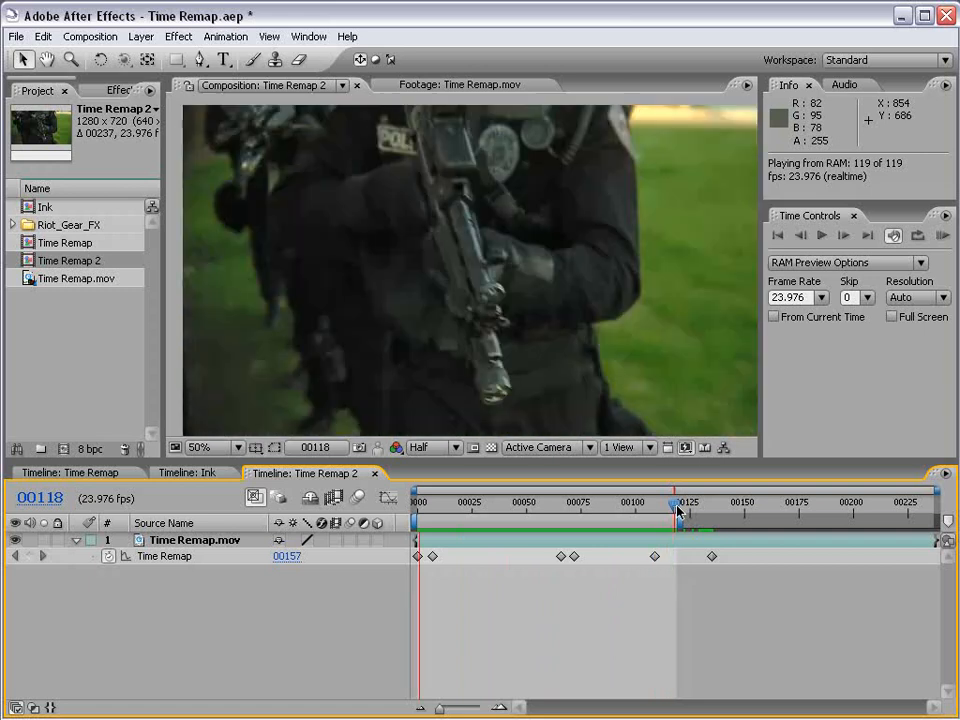
# Step: Step frame by frame from frame 27 to 34 to examine how the slow-motion section repeats source frames
pyautogui.click(508, 511)
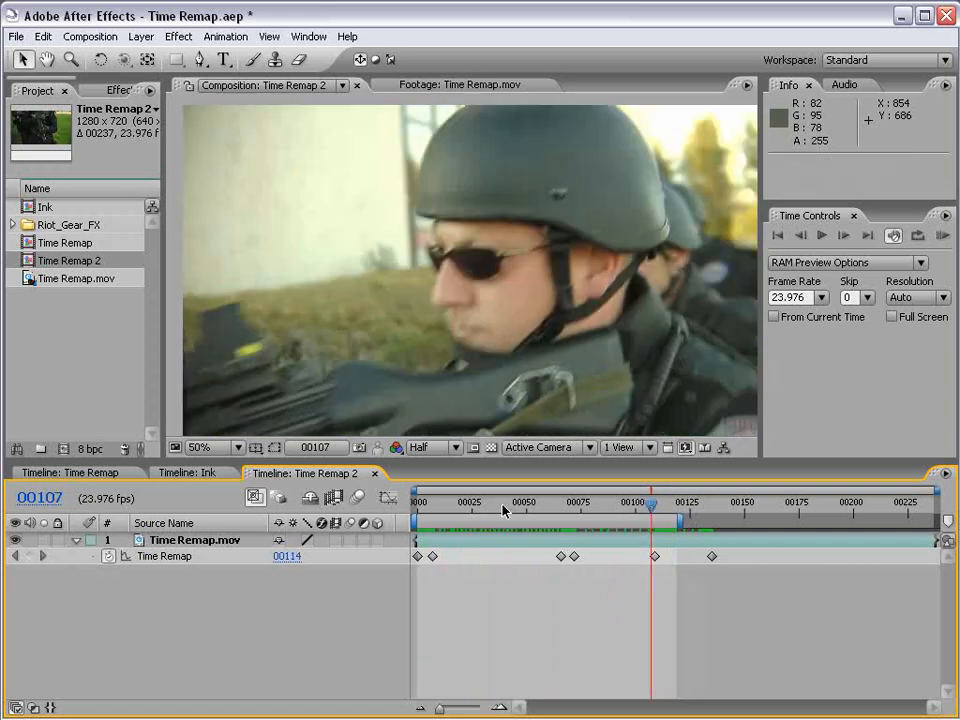
pyautogui.moveTo(504, 511); pyautogui.dragTo(476, 506)
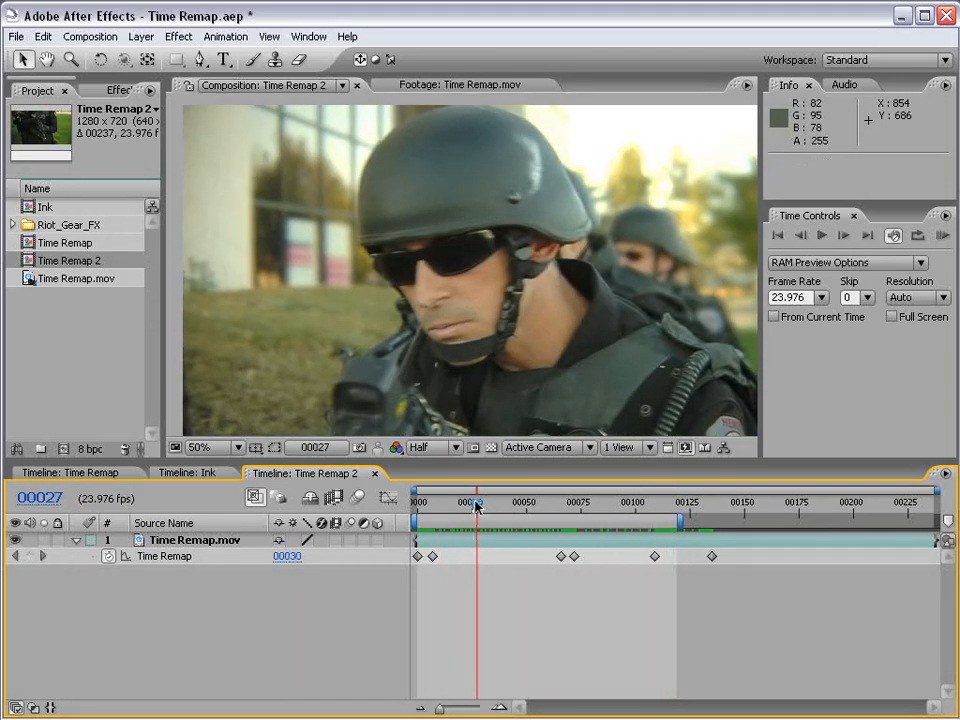
pyautogui.press('pagedown')
pyautogui.press('pagedown')
pyautogui.press('pagedown')
pyautogui.press('pagedown')
pyautogui.press('pagedown')
pyautogui.press('pagedown')
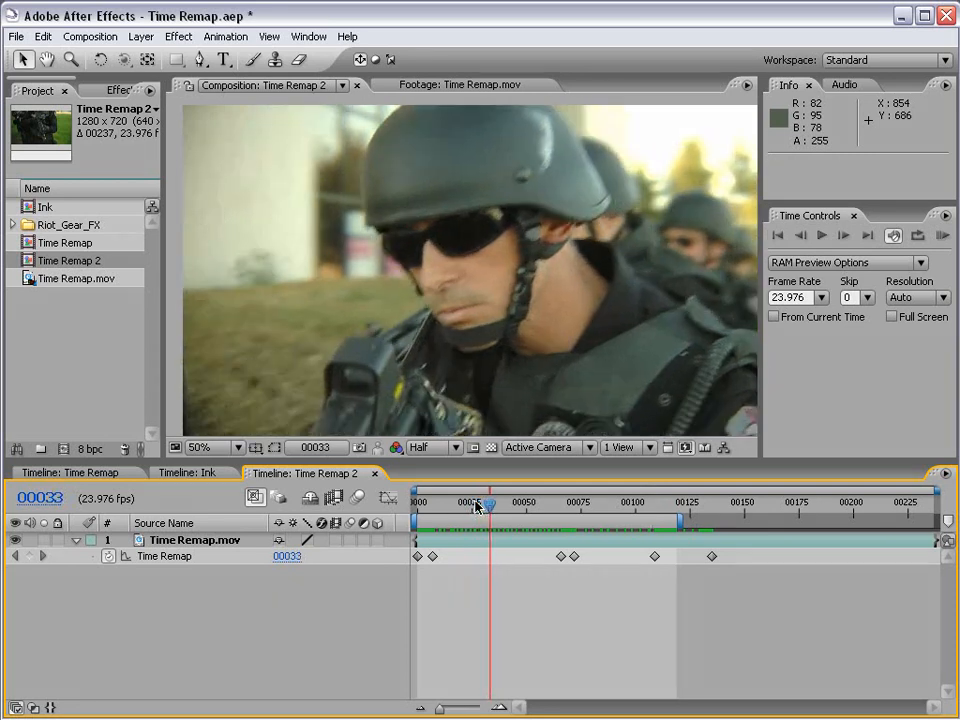
pyautogui.press('pagedown')
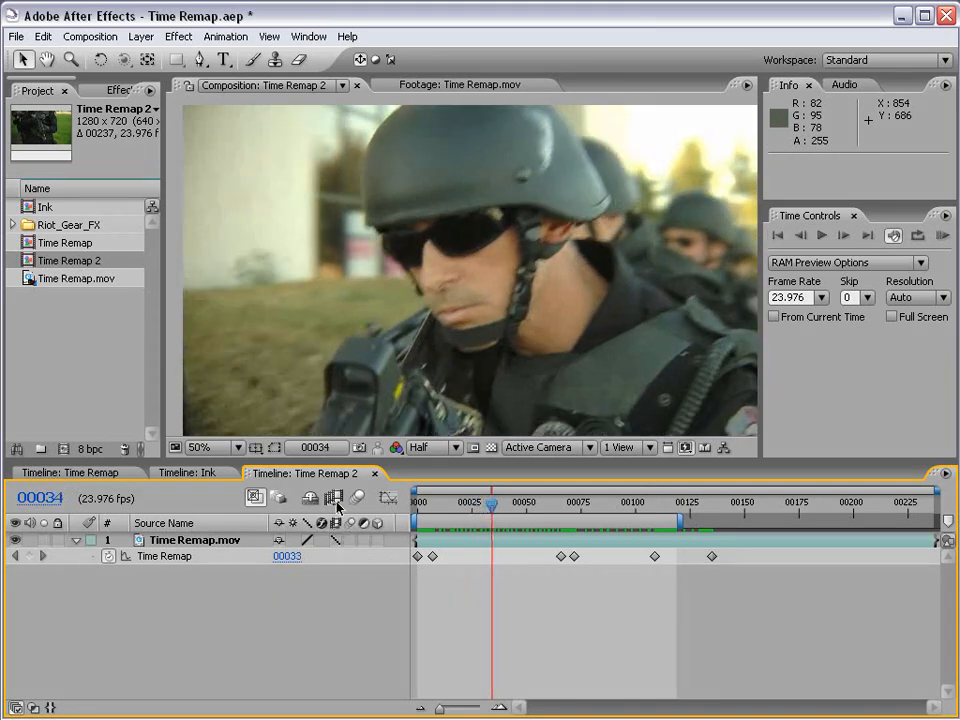
# Step: Enable frame blending in Frame Mix mode for the Time Remap.mov layer and its composition, and RAM preview and scrub the fast and slow sections
pyautogui.click(335, 498)
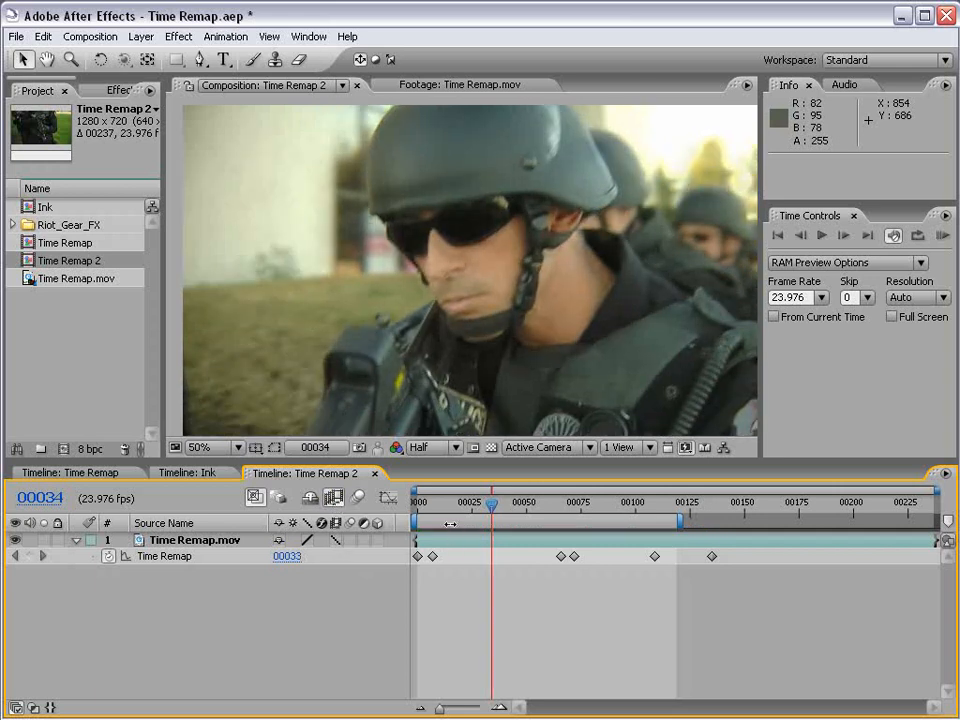
pyautogui.moveTo(488, 505); pyautogui.dragTo(424, 510)
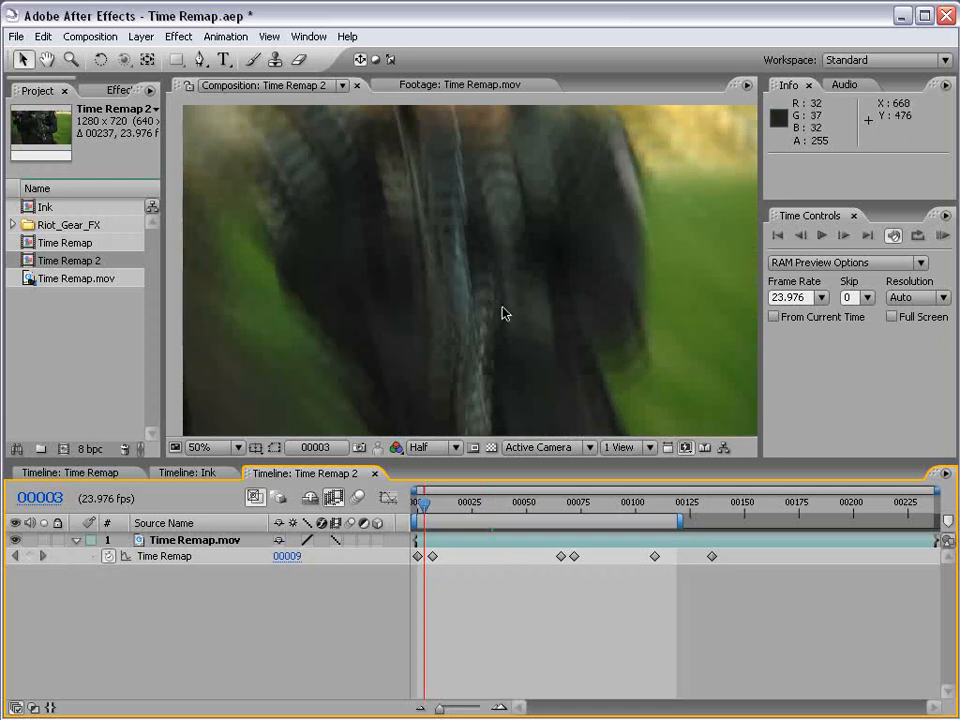
pyautogui.moveTo(580, 505); pyautogui.dragTo(568, 505)
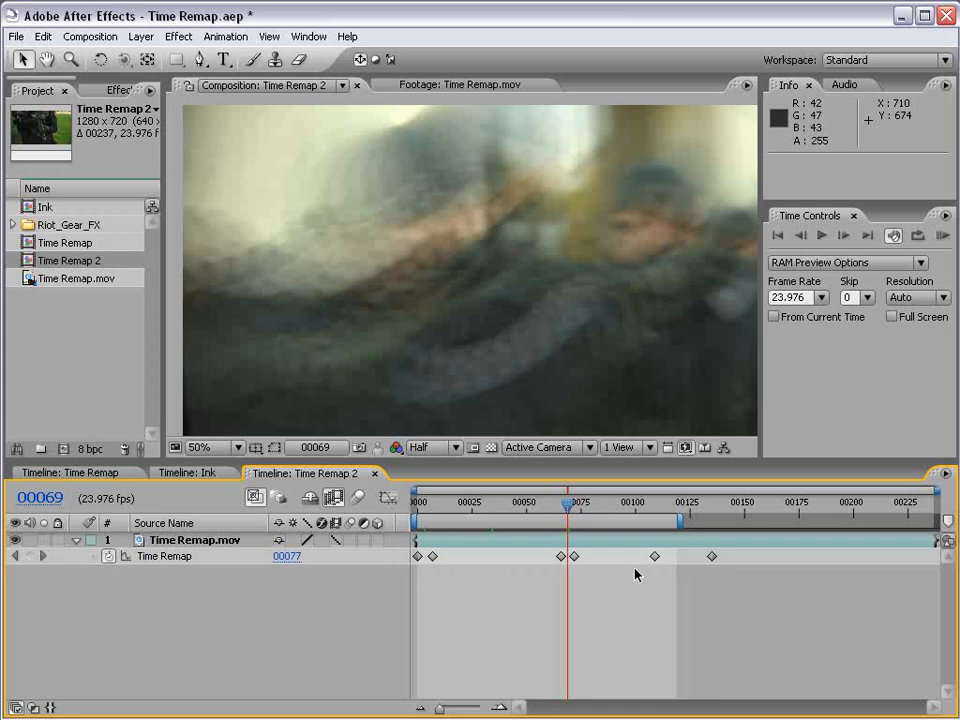
pyautogui.press('KP_0')
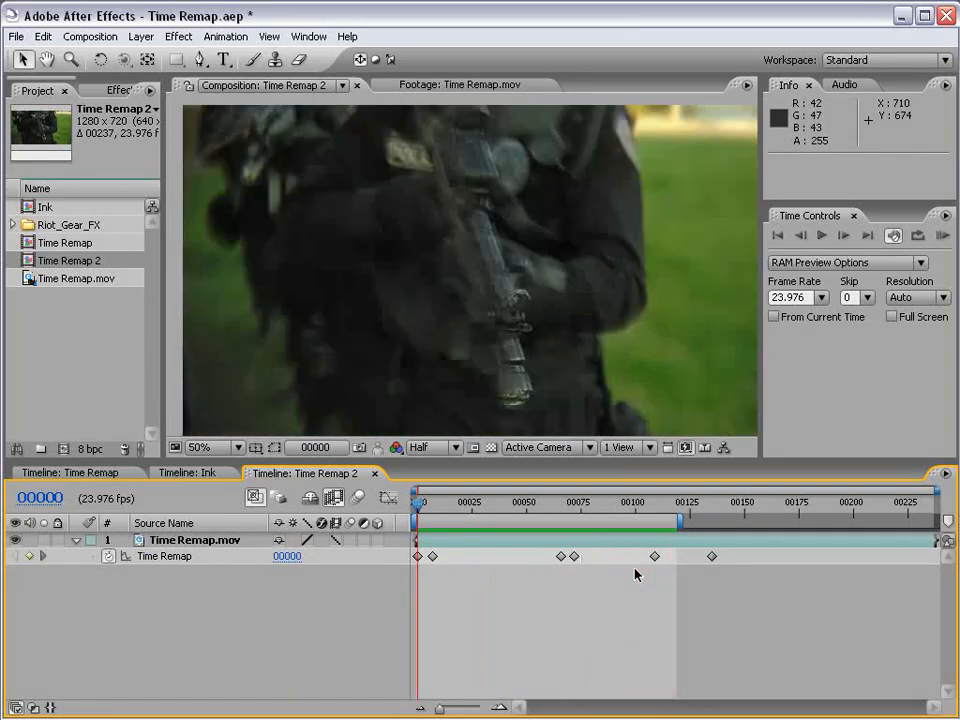
pyautogui.moveTo(420, 504); pyautogui.dragTo(451, 510)
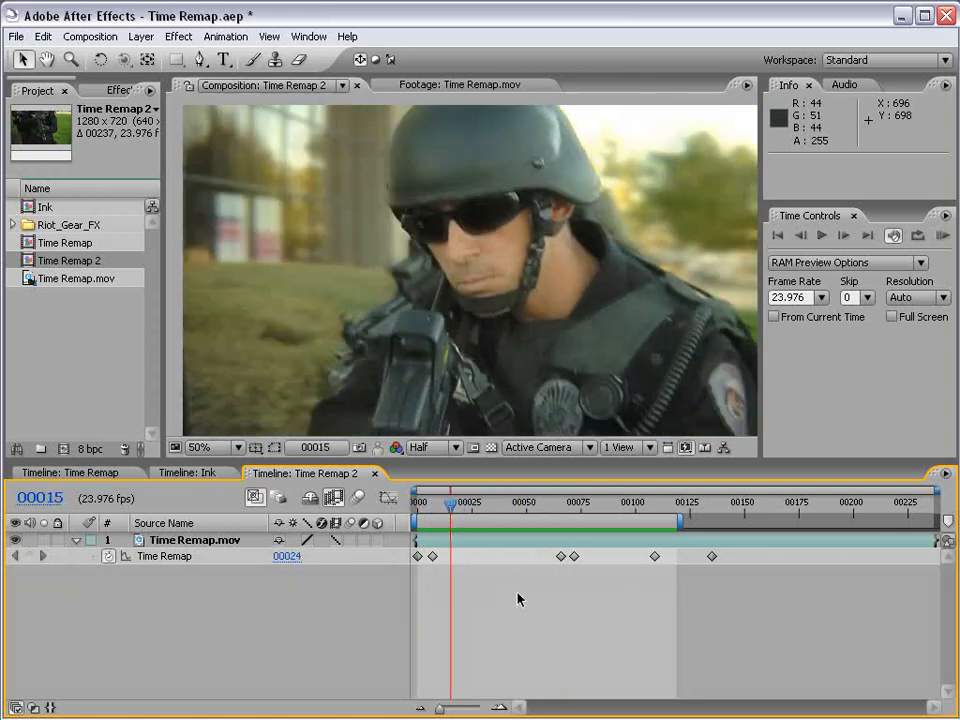
pyautogui.click(441, 542)
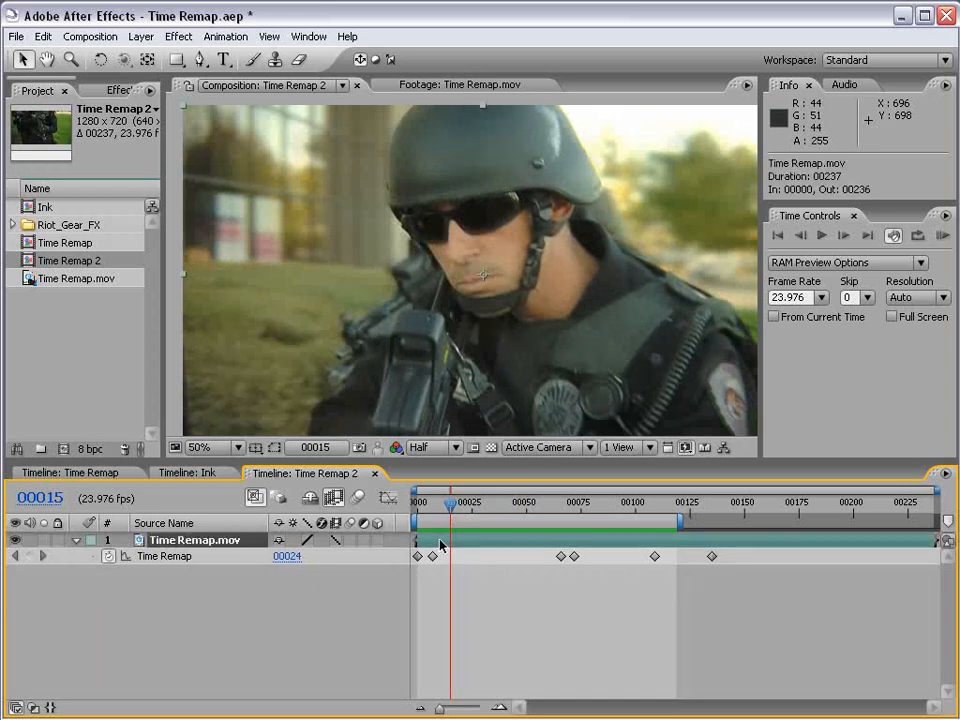
pyautogui.moveTo(459, 514); pyautogui.dragTo(484, 511)
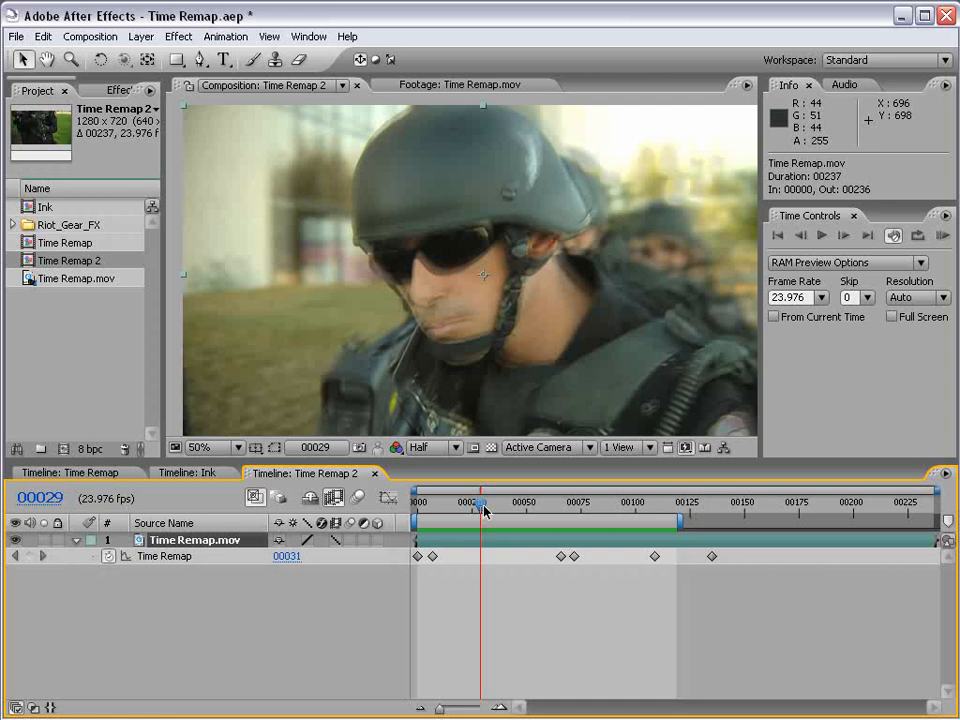
# Step: Switch the layer's frame blending to Pixel Motion, off, and back to Frame Mix to compare the image around frames 29 to 31
pyautogui.press('F2')
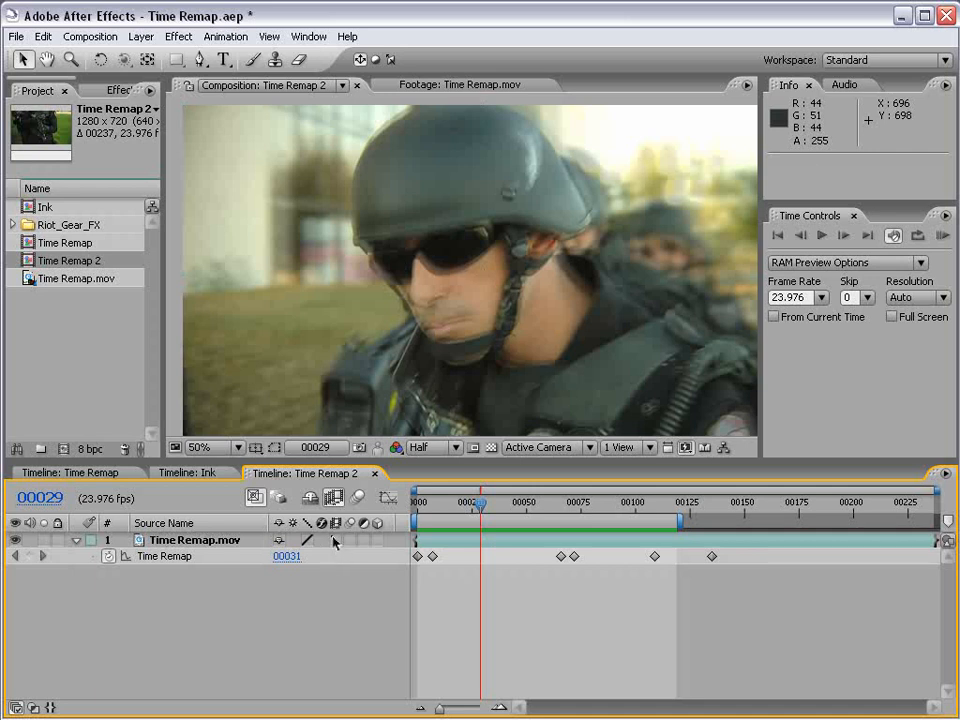
pyautogui.click(336, 540)
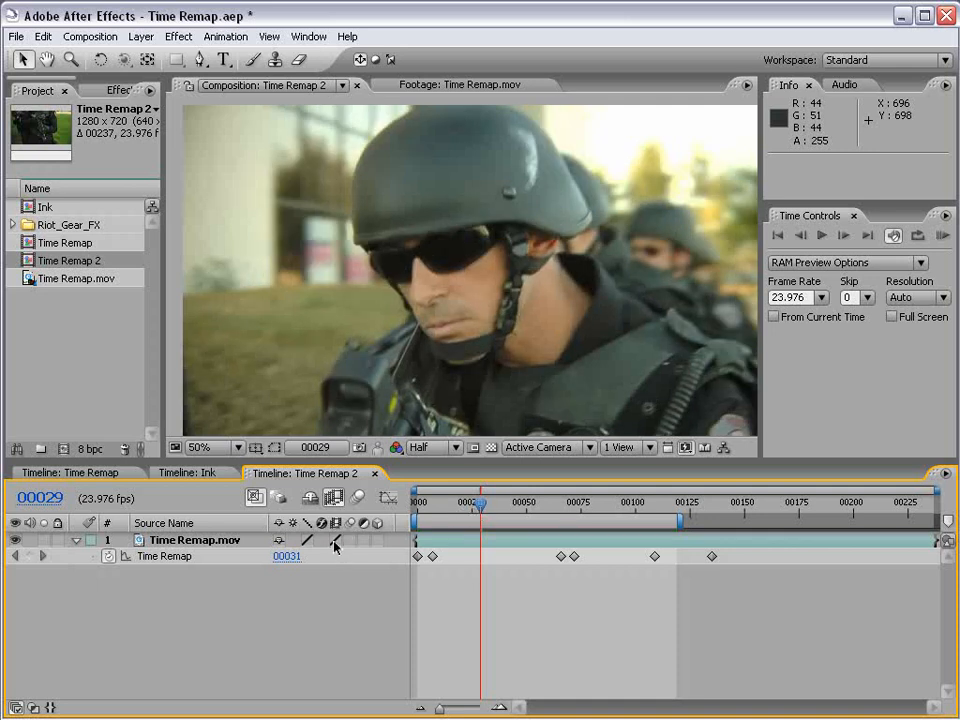
pyautogui.click(336, 541)
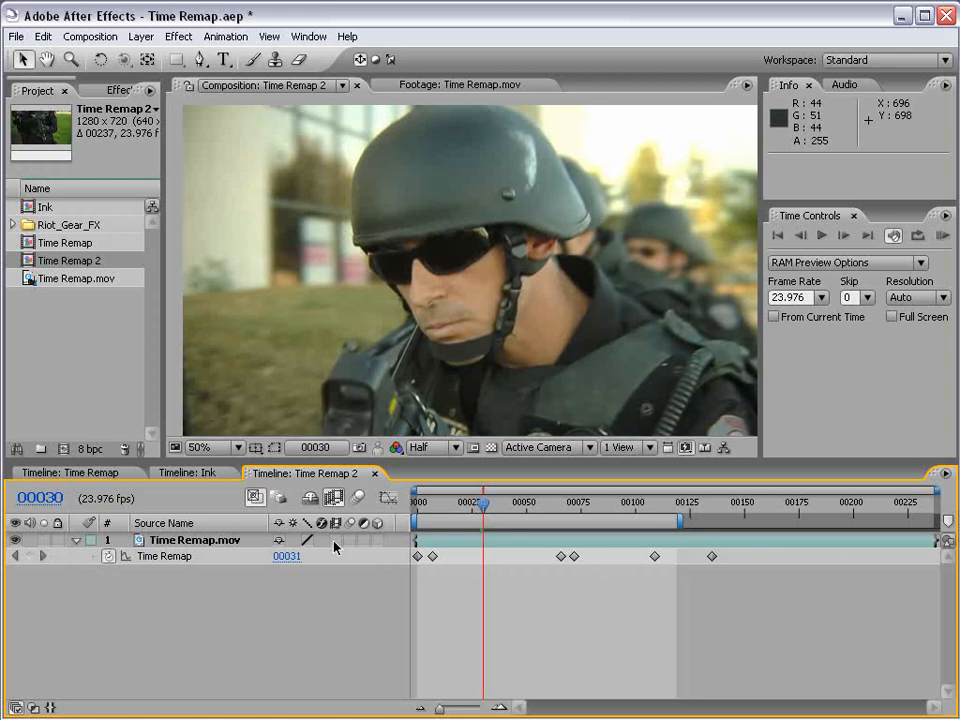
pyautogui.click(336, 540)
pyautogui.press('pagedown')
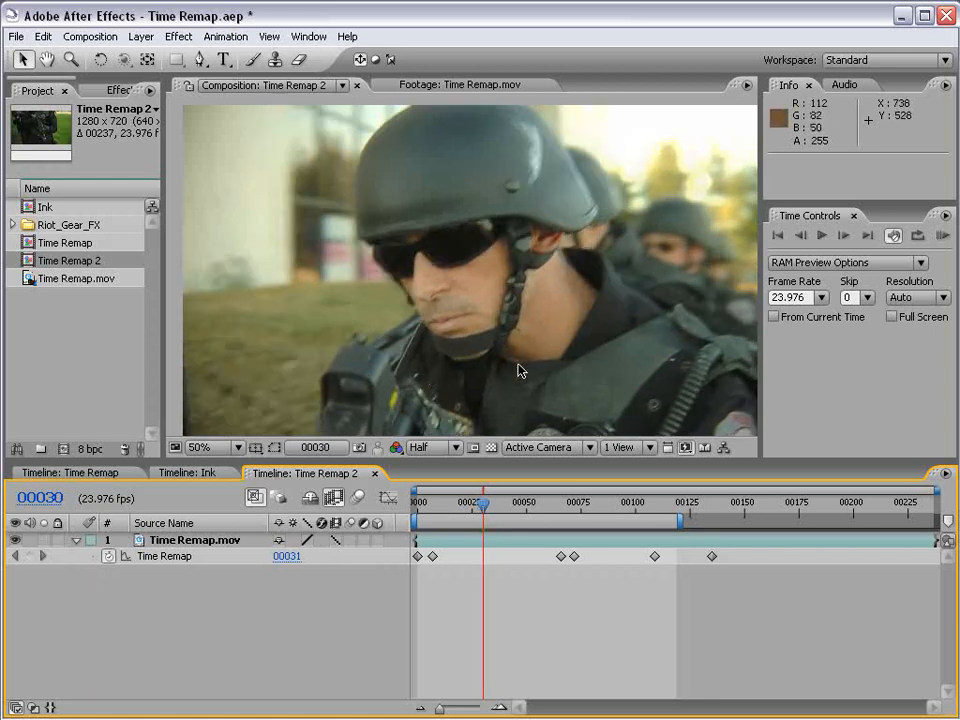
pyautogui.press('pageup')
pyautogui.press('pagedown')
pyautogui.press('pagedown')
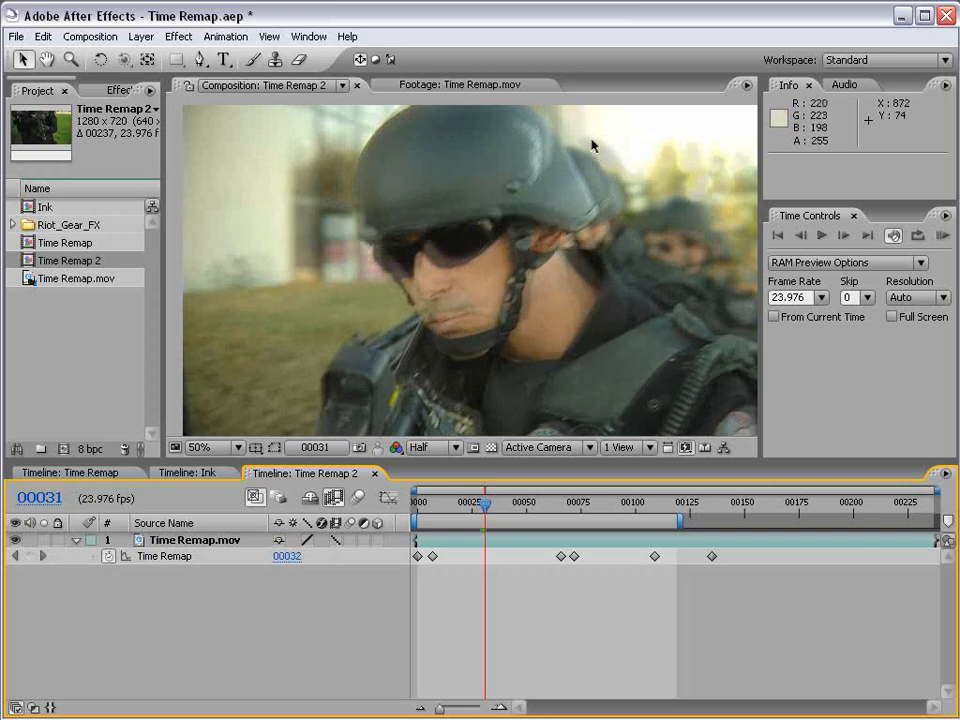
# Step: Set the Time Remap.mov layer's frame blending to Pixel Motion, check frames 31 to 33, and RAM preview the result
pyautogui.click(336, 541)
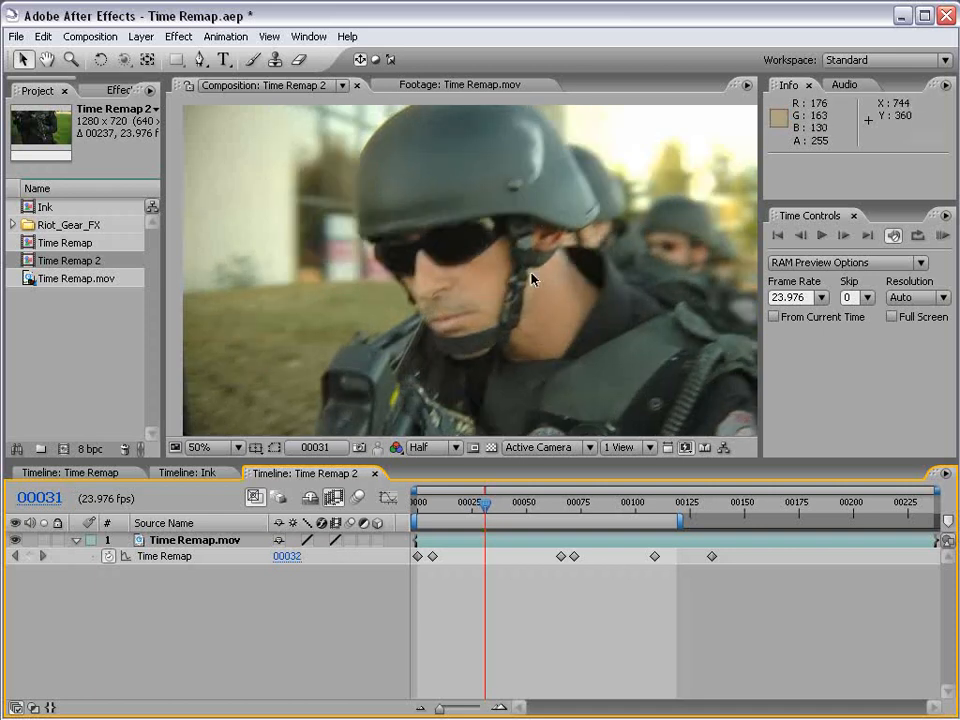
pyautogui.press('pagedown')
pyautogui.press('pagedown')
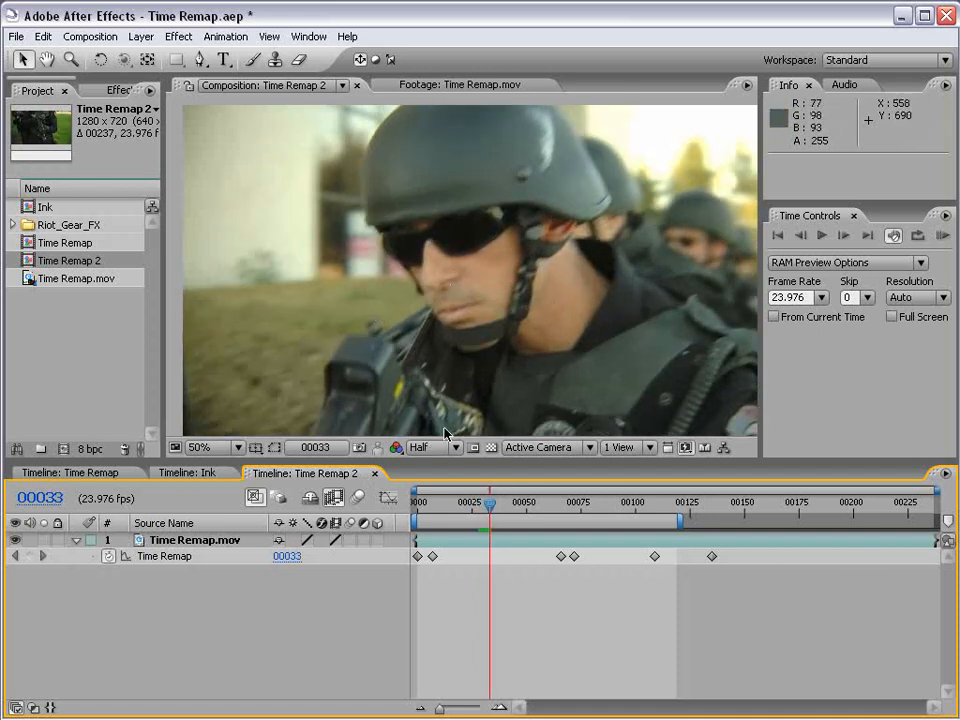
pyautogui.press('KP_0')
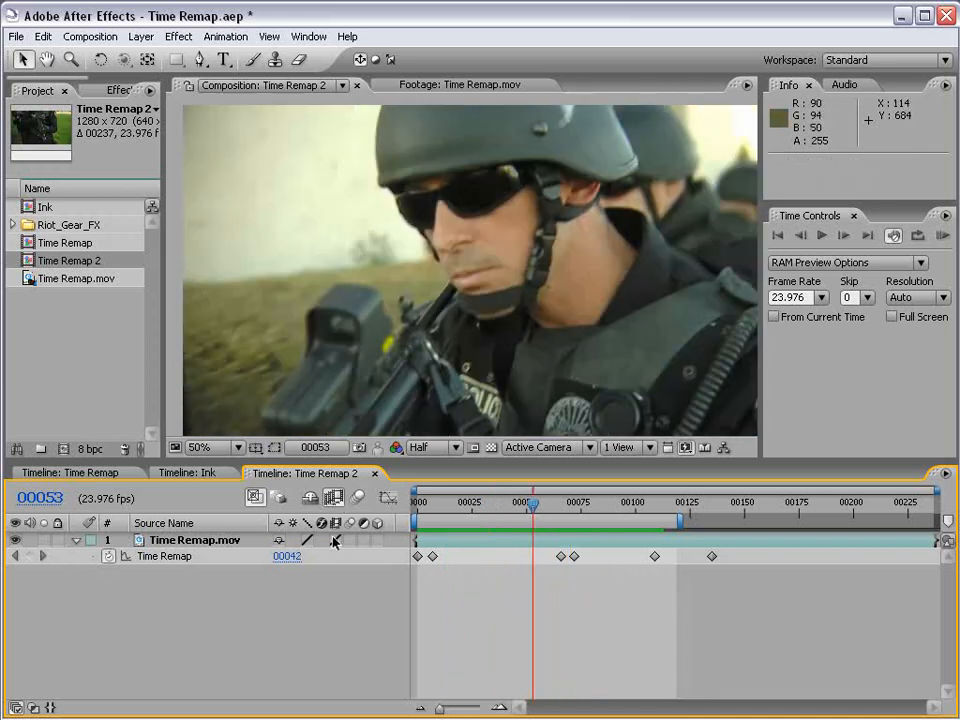
# Step: RAM preview the finished Time Remap composition and step through it from frame 11 to 25 to examine its smooth slow motion
pyautogui.click(82, 474)
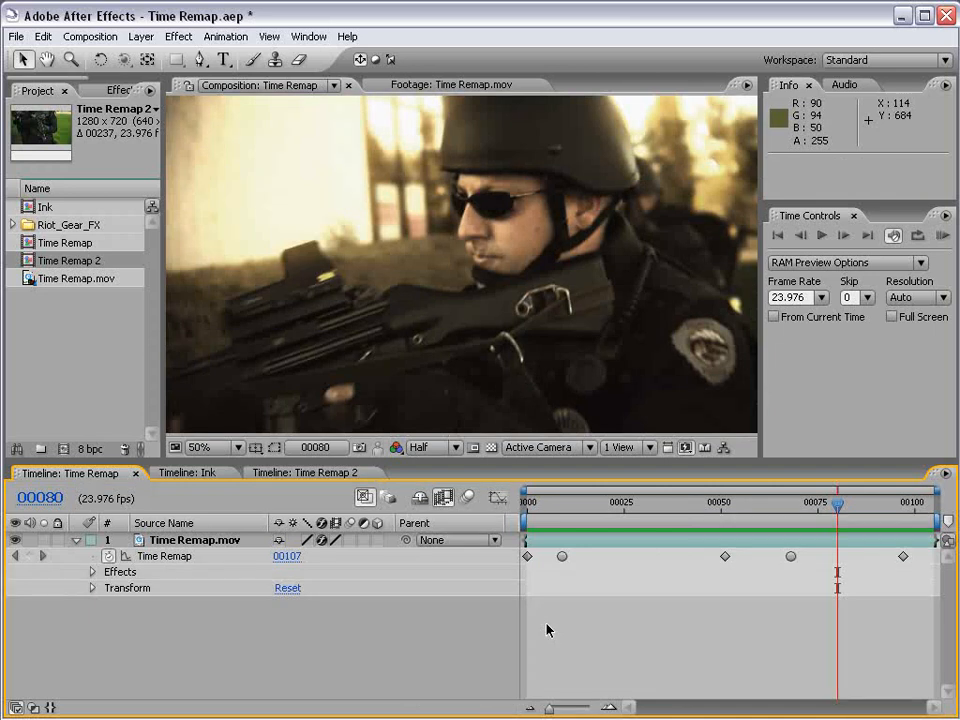
pyautogui.press('KP_0')
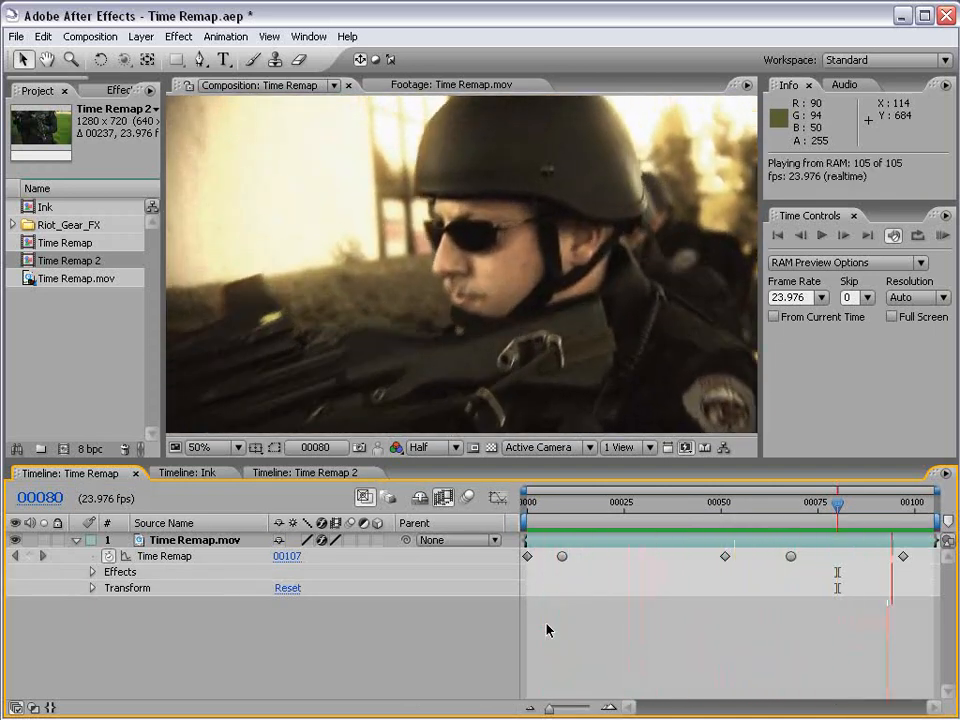
pyautogui.click(570, 507)
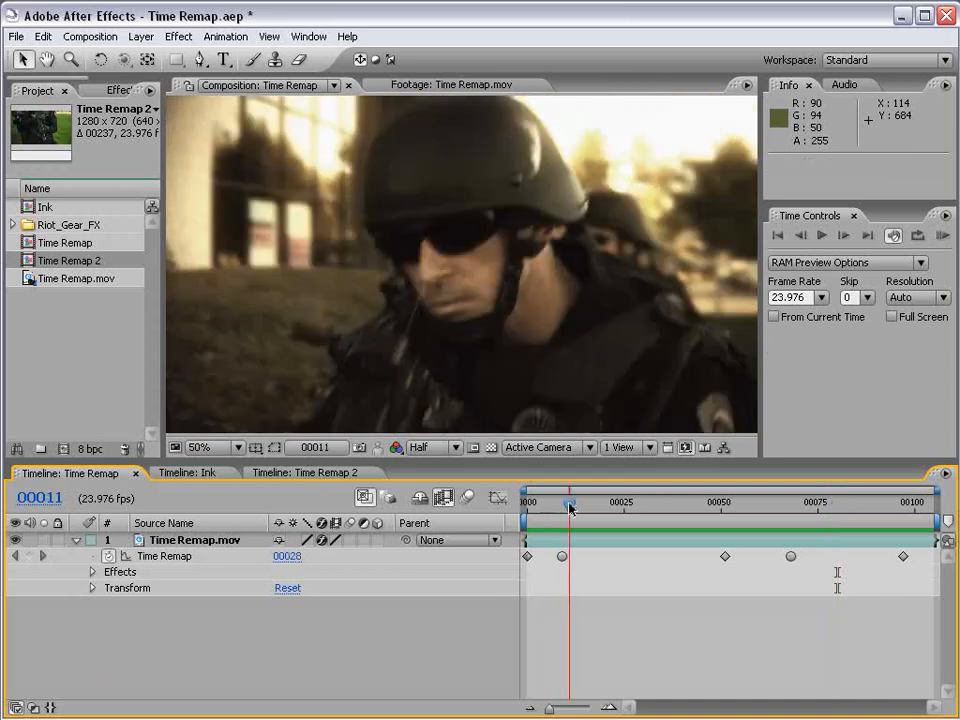
pyautogui.press('pagedown')
pyautogui.press('pagedown')
pyautogui.press('pagedown')
pyautogui.press('pagedown')
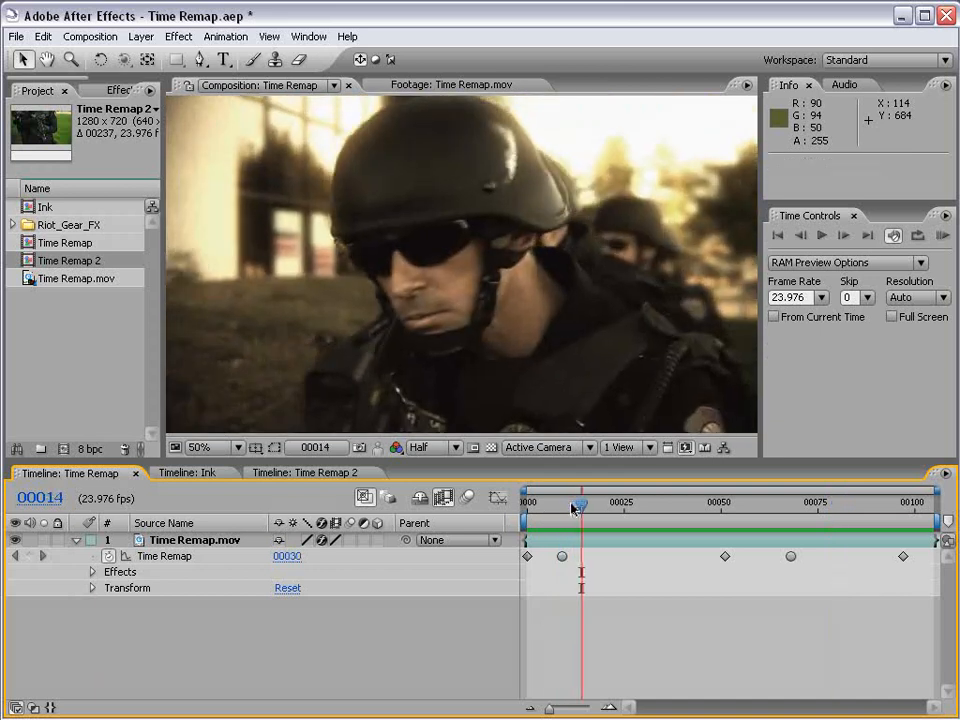
pyautogui.press('pagedown')
pyautogui.press('pagedown')
pyautogui.press('pagedown')
pyautogui.press('pagedown')
pyautogui.press('pagedown')
pyautogui.press('pagedown')
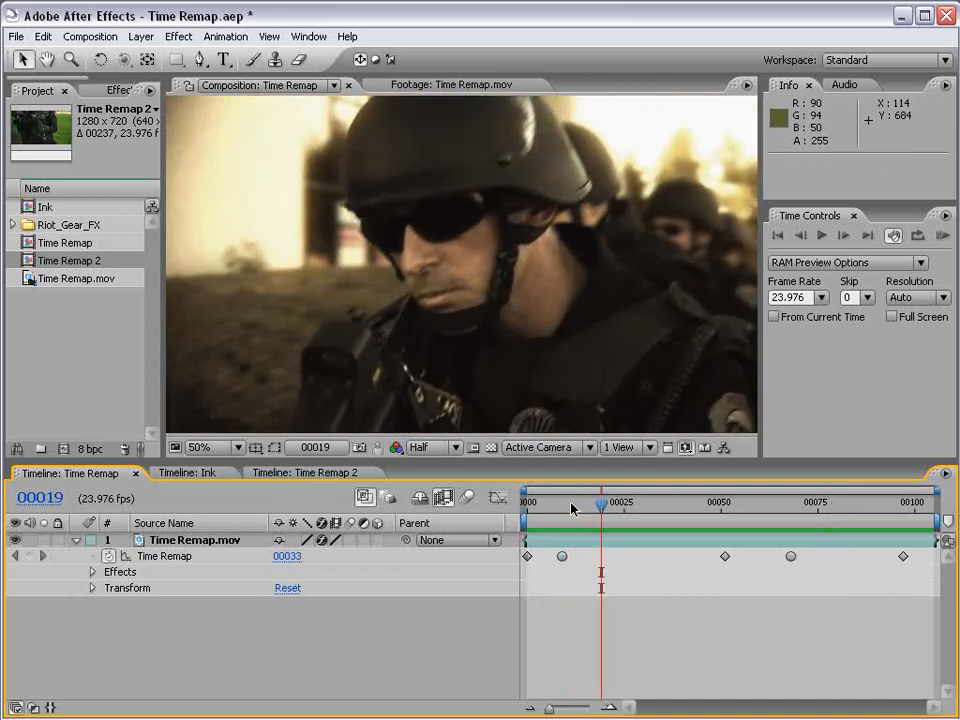
pyautogui.press('pagedown')
pyautogui.press('pagedown')
pyautogui.press('pagedown')
pyautogui.press('pagedown')
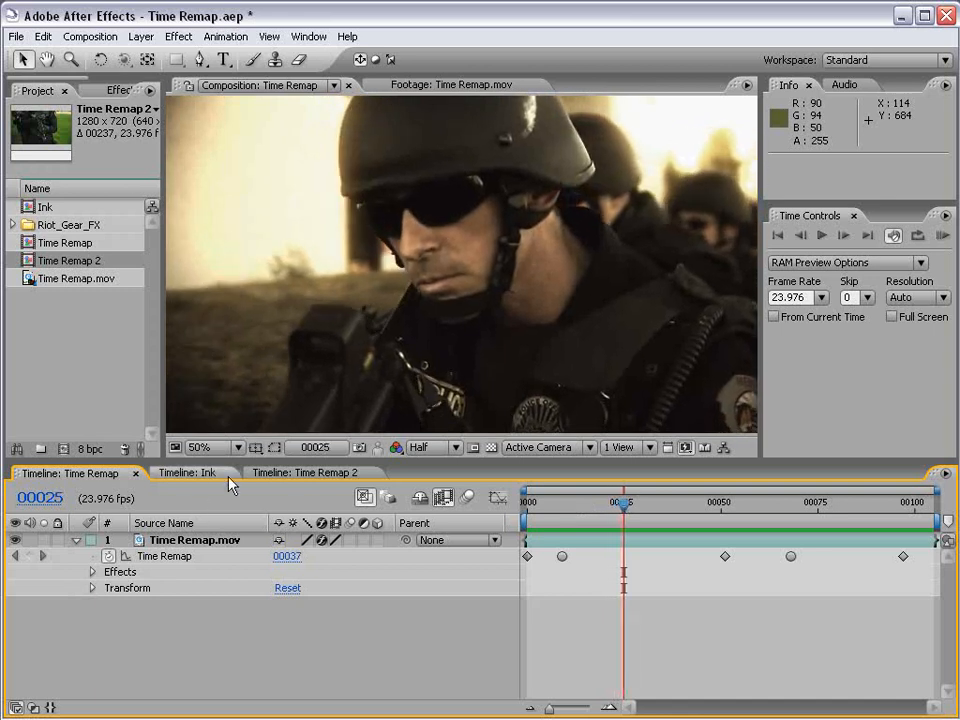
# Step: Return to the Time Remap 2 composition and scrub to frame 31
pyautogui.click(295, 473)
pyautogui.click(550, 506)
pyautogui.moveTo(550, 506); pyautogui.dragTo(486, 506)
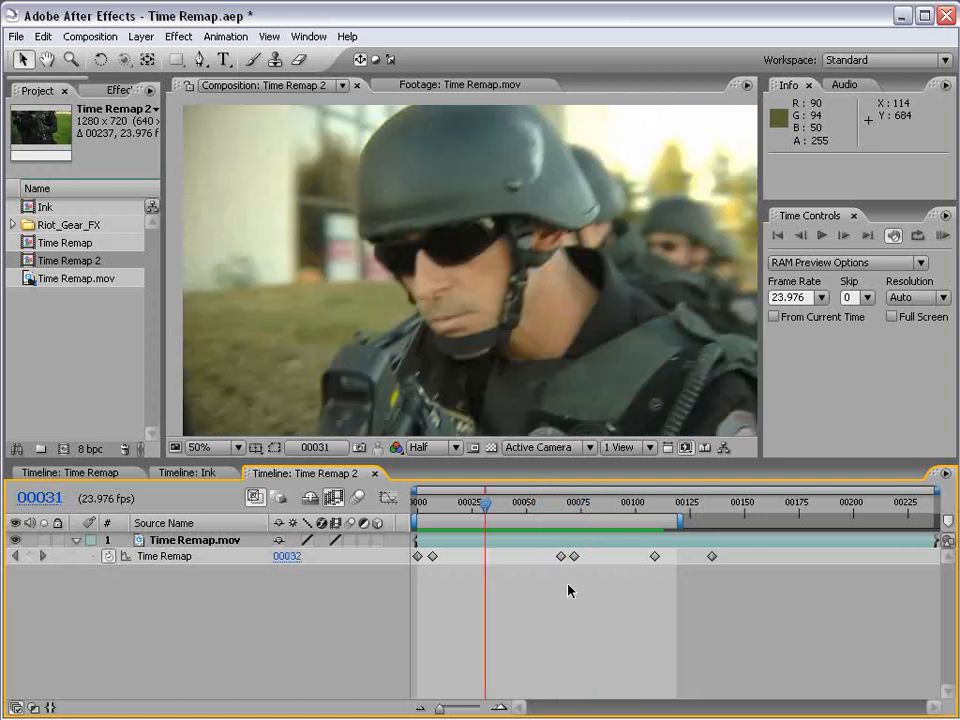
# Step: Stretch all Time Remap keyframes proportionally so the last one lands at about frame 169, and extend the work area's end to frame 168
pyautogui.moveTo(735, 550); pyautogui.dragTo(412, 576)
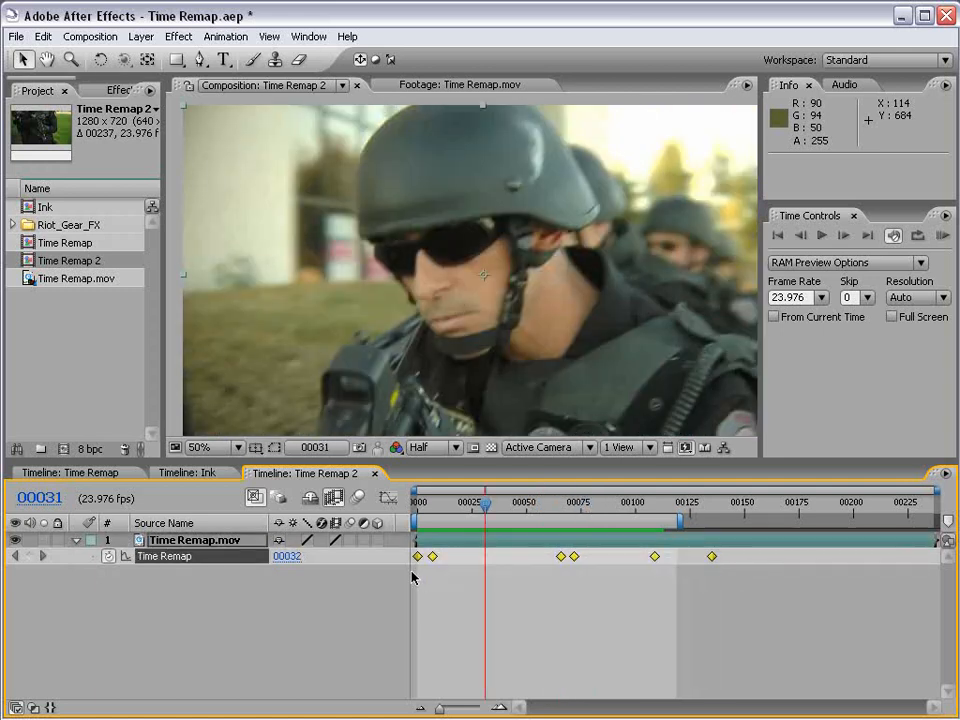
pyautogui.click(638, 585)
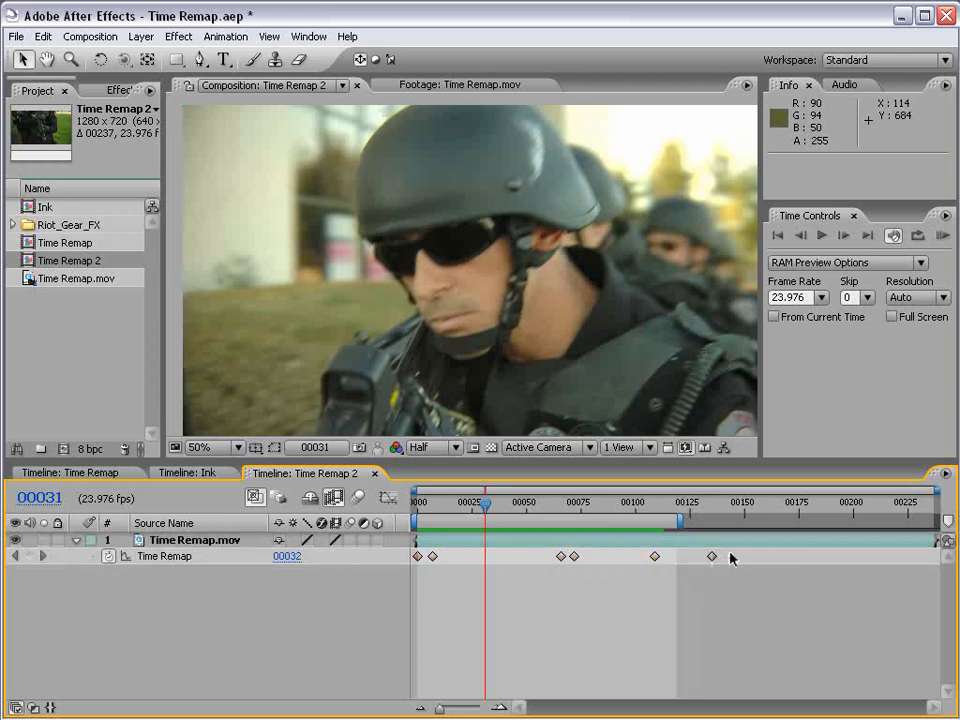
pyautogui.moveTo(718, 557); pyautogui.dragTo(413, 570)
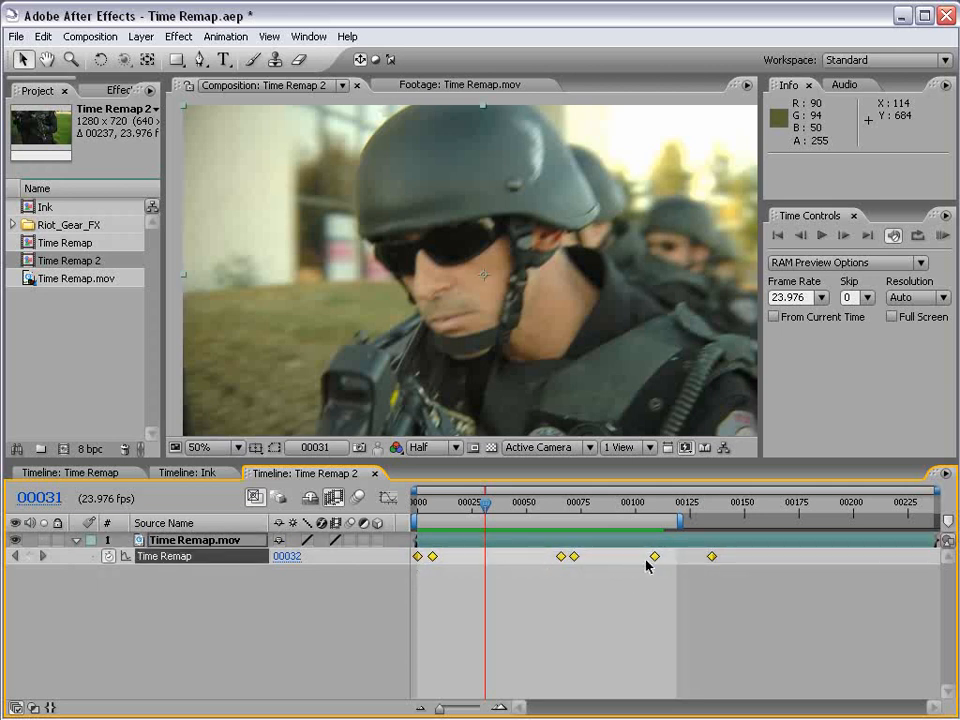
pyautogui.moveTo(714, 561); pyautogui.dragTo(786, 557)
pyautogui.moveTo(680, 521); pyautogui.dragTo(779, 522)
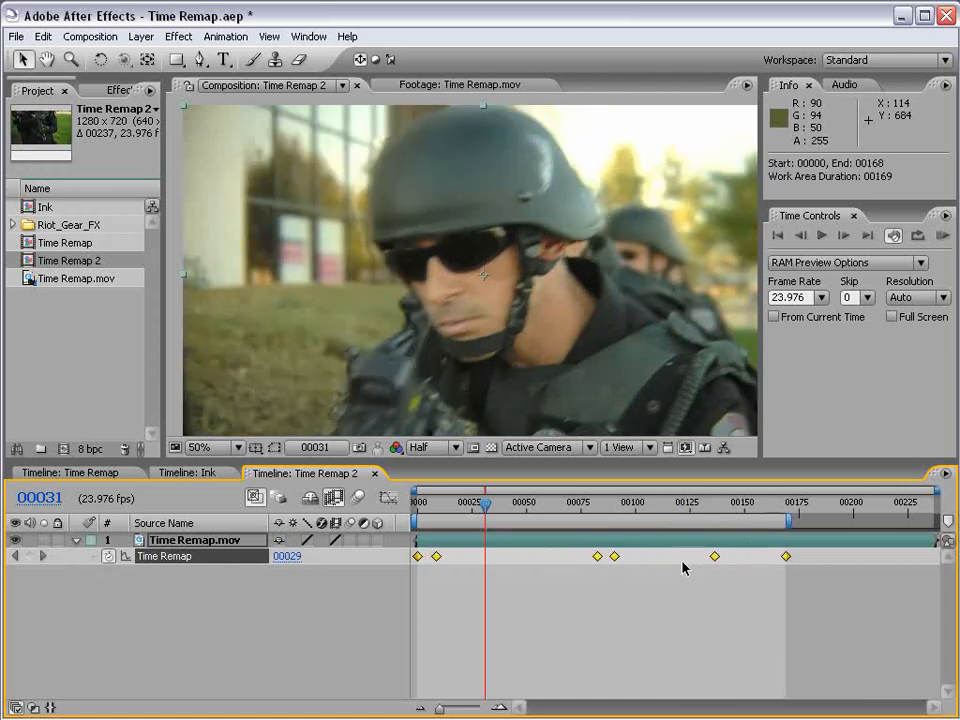
# Step: Scrub the Time Remap 2 composition to frame 110 and undo the last interpolation change to its Time Remap keyframes
pyautogui.moveTo(487, 503); pyautogui.dragTo(657, 513)
pyautogui.click(598, 611)
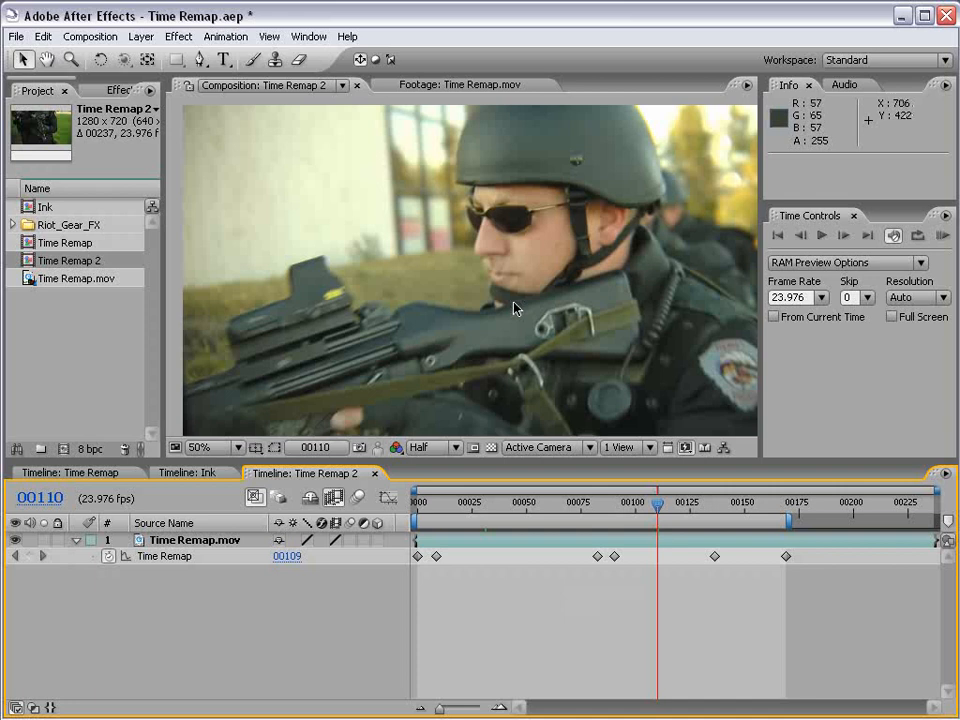
pyautogui.hotkey('ctrl', 'z')
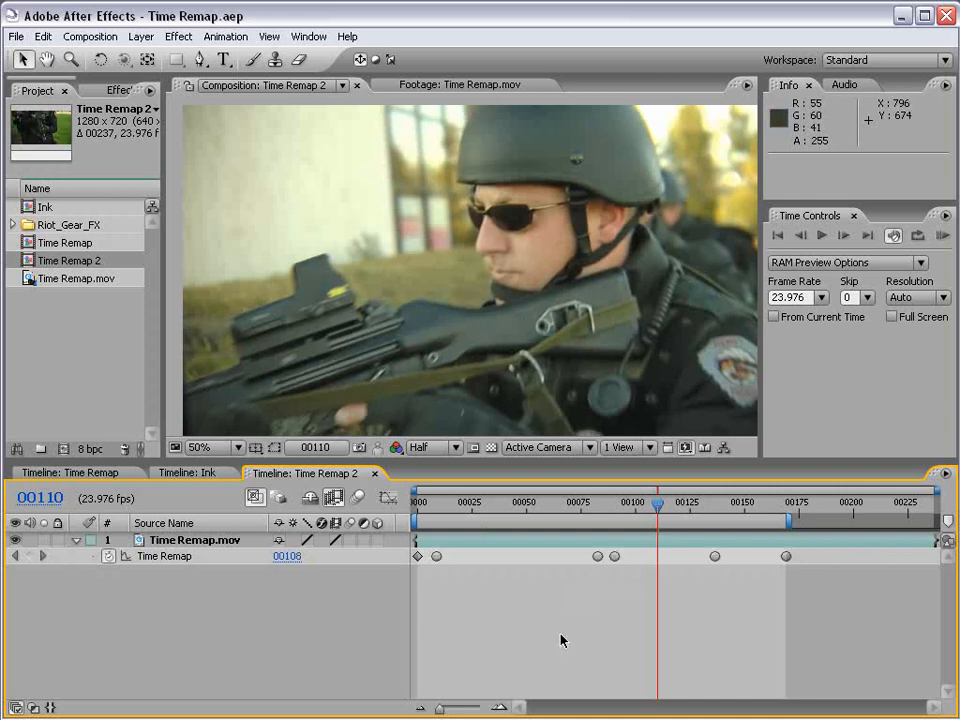
# Step: Switch to the Ink composition, scrub to frame 93, and RAM preview the ink drop footage
pyautogui.click(191, 475)
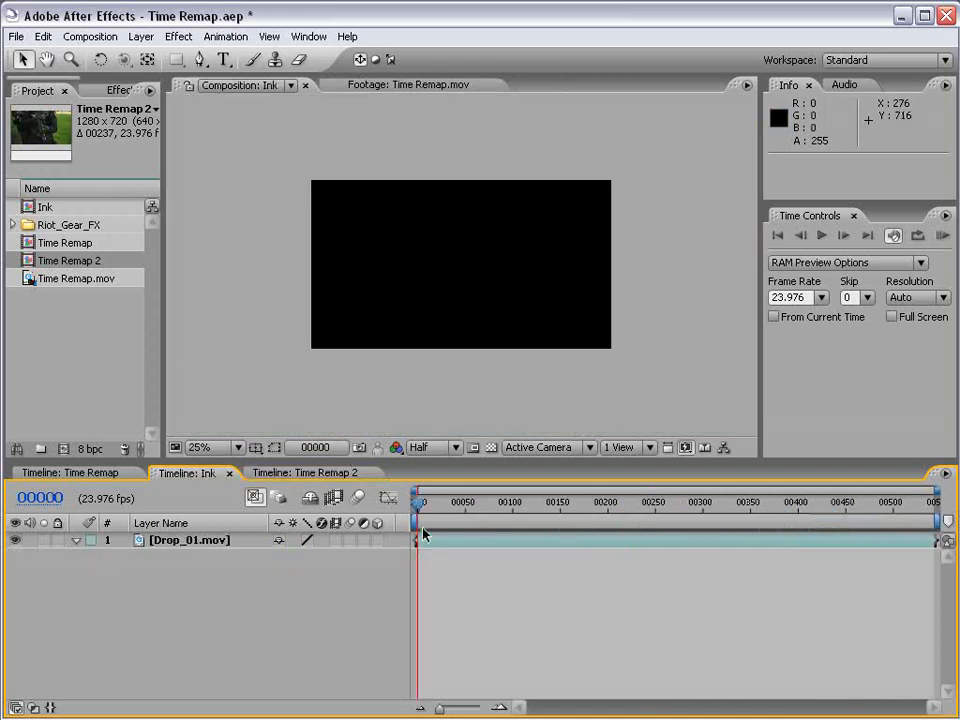
pyautogui.moveTo(418, 503)
pyautogui.mouseDown()
pyautogui.moveTo(890, 506)
pyautogui.moveTo(507, 503)
pyautogui.mouseUp()
pyautogui.press('KP_0')
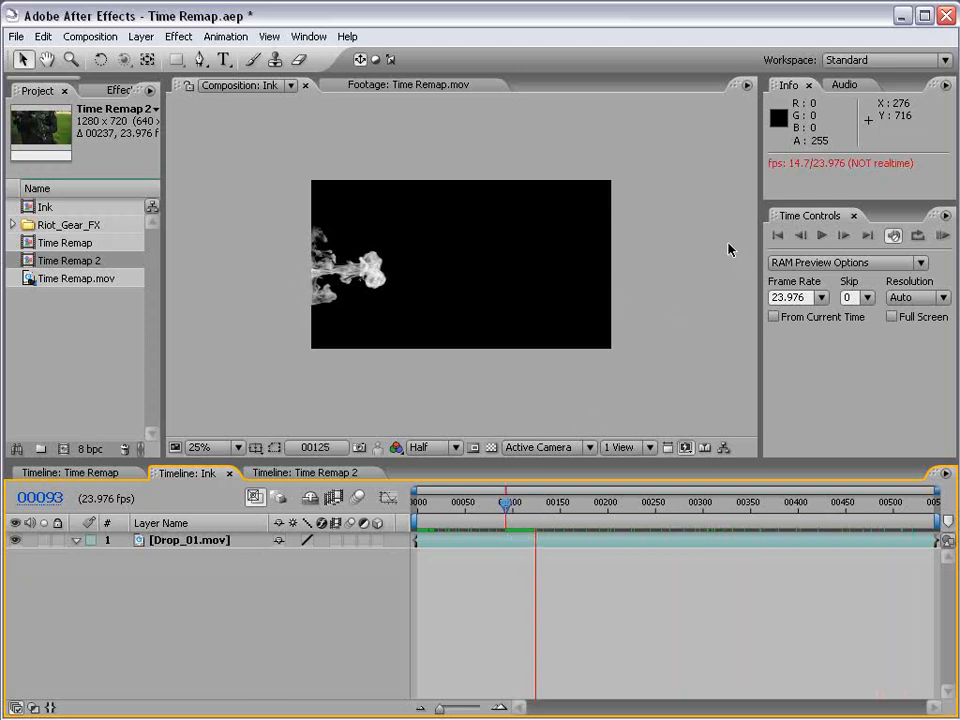
# Step: Scrub back to frame 8 and enable time remapping on the Drop_01.mov layer
pyautogui.click(500, 508)
pyautogui.moveTo(500, 508)
pyautogui.mouseDown()
pyautogui.moveTo(765, 506)
pyautogui.moveTo(633, 515)
pyautogui.moveTo(491, 508)
pyautogui.moveTo(427, 520)
pyautogui.mouseUp()
pyautogui.click(604, 546)
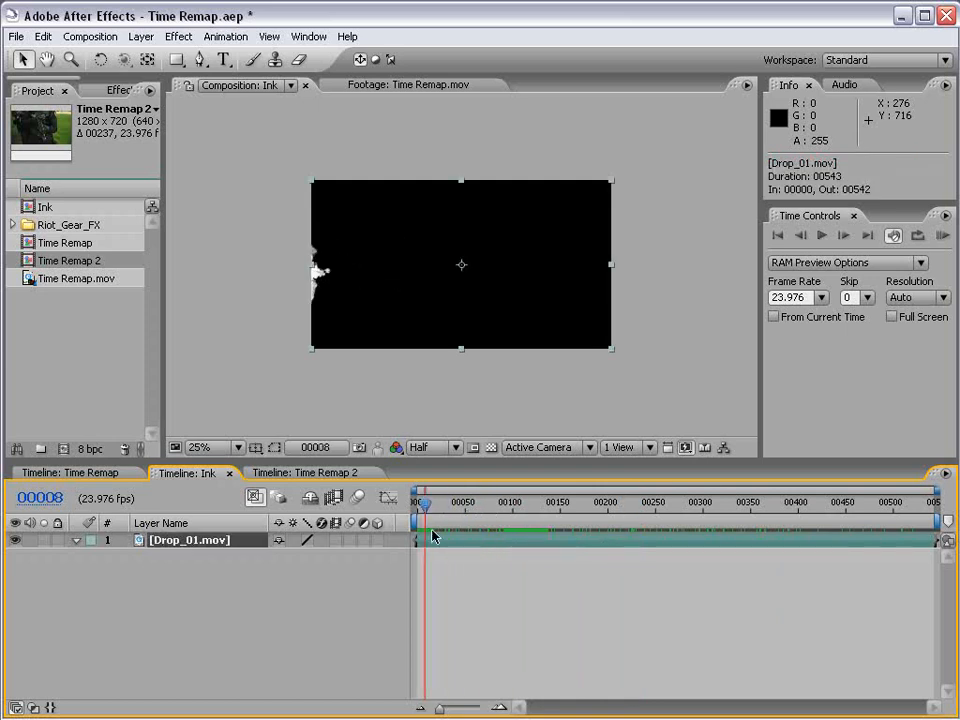
pyautogui.rightClick(428, 541)
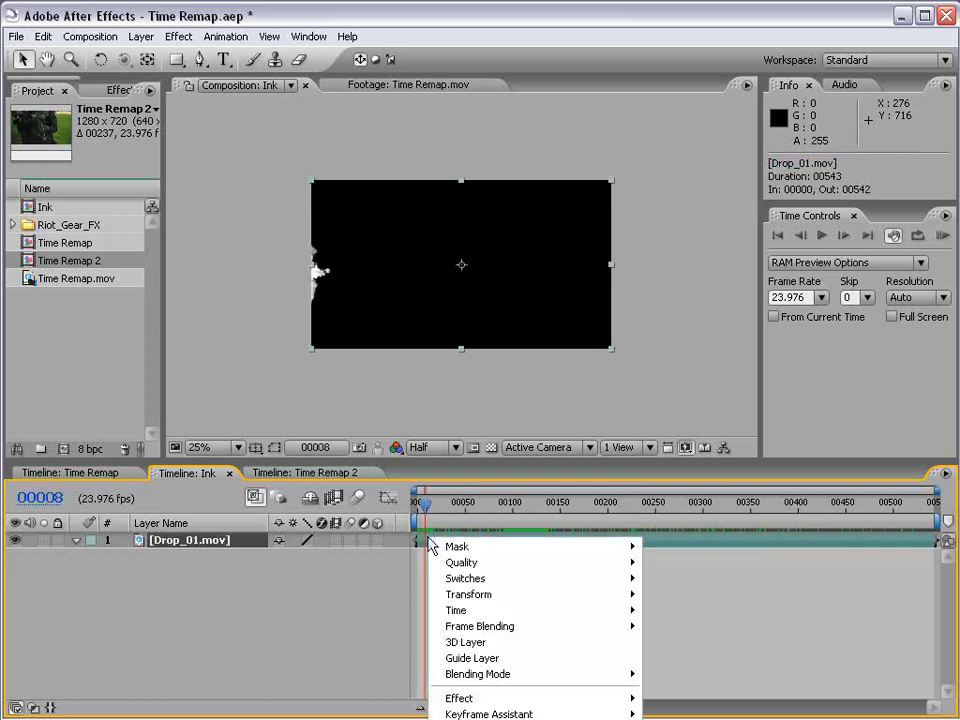
pyautogui.moveTo(456, 610)
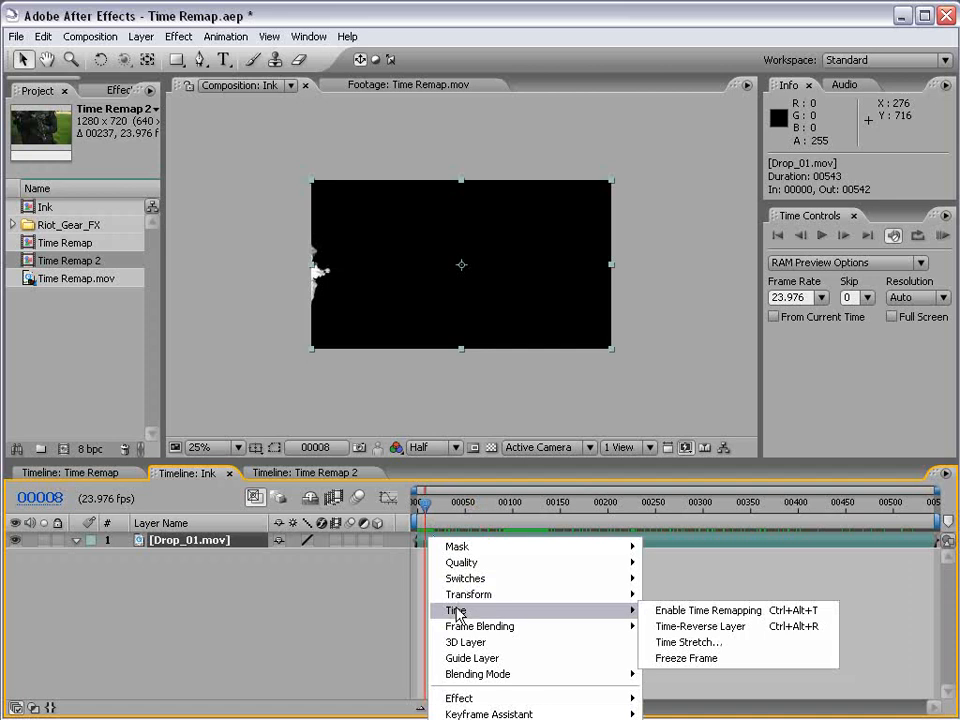
pyautogui.click(700, 611)
# Step: Add a Time Remap keyframe to Drop_01.mov at frame 349
pyautogui.moveTo(422, 513)
pyautogui.mouseDown()
pyautogui.moveTo(843, 512)
pyautogui.moveTo(748, 512)
pyautogui.moveTo(748, 520)
pyautogui.mouseUp()
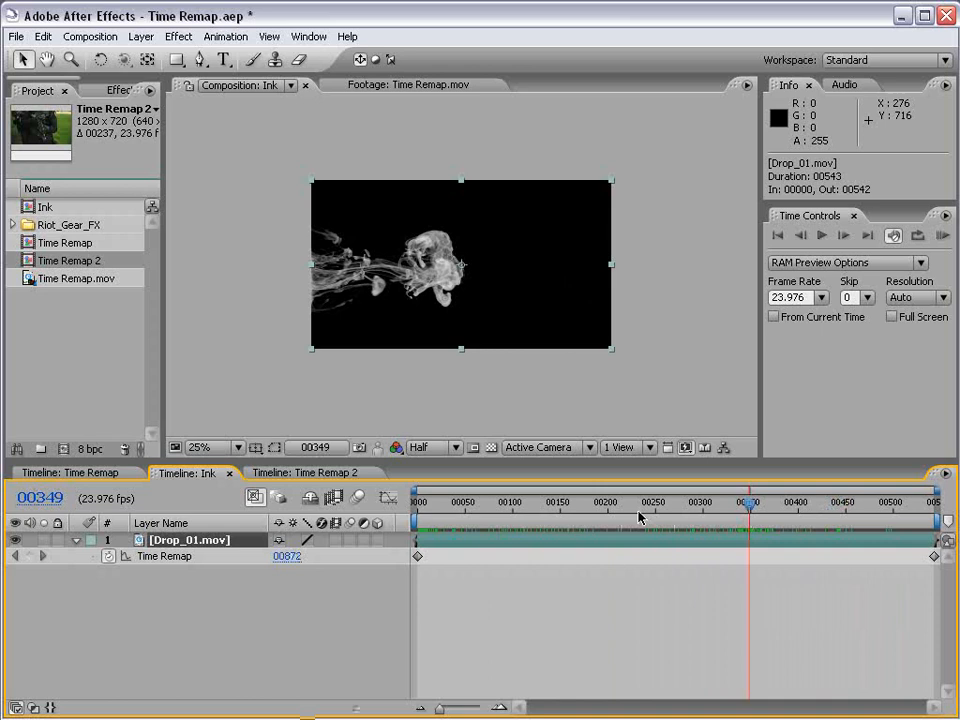
pyautogui.click(29, 556)
pyautogui.click(651, 577)
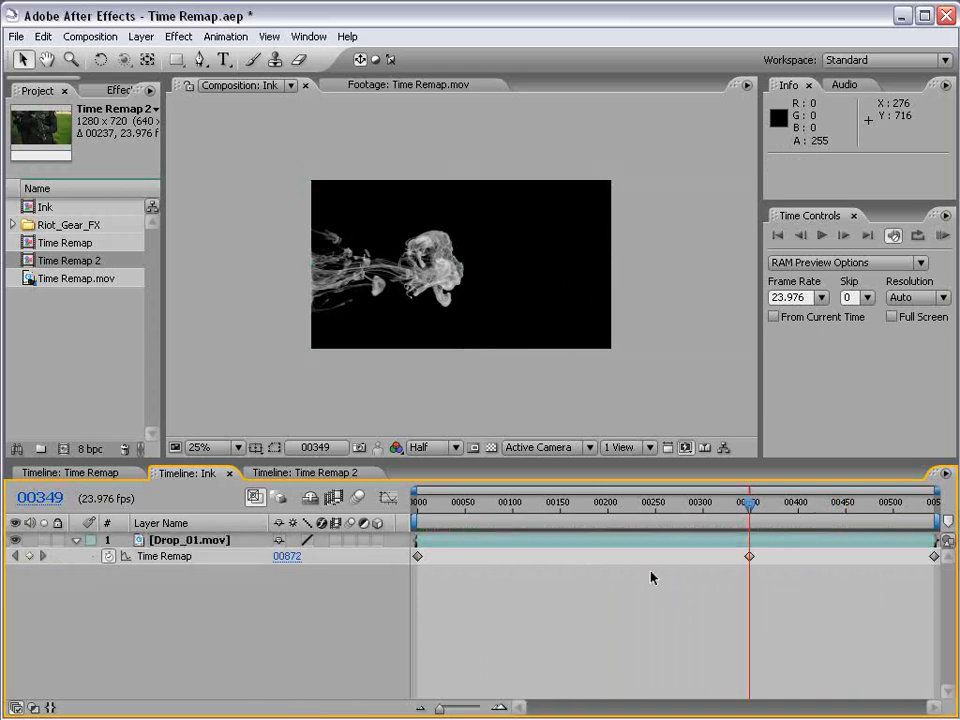
# Step: Move the middle Time Remap keyframe to frame 28 as Auto Bezier and the last one to about frame 222, then scrub to frame 80
pyautogui.moveTo(723, 555); pyautogui.dragTo(634, 558)
pyautogui.click(499, 586)
pyautogui.moveTo(413, 503)
pyautogui.mouseDown()
pyautogui.moveTo(489, 508)
pyautogui.moveTo(426, 507)
pyautogui.moveTo(441, 510)
pyautogui.moveTo(420, 499)
pyautogui.moveTo(446, 509)
pyautogui.mouseUp()
pyautogui.click(445, 556)
pyautogui.moveTo(449, 507); pyautogui.dragTo(494, 507)
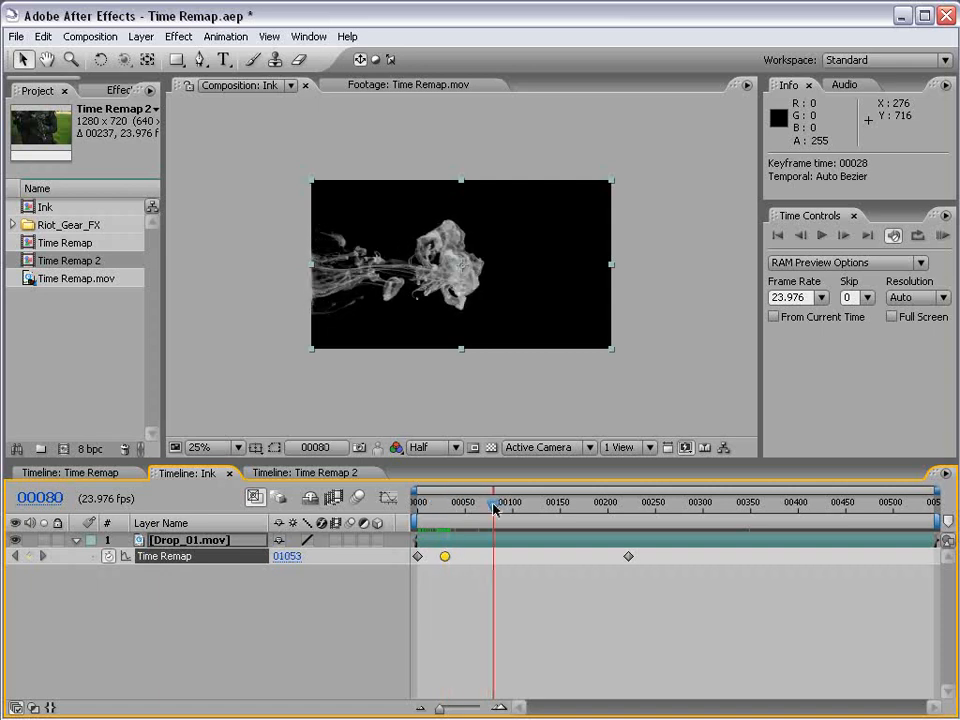
# Step: Move the last Time Remap keyframe out to frame 372 and scrub to frame 76
pyautogui.click(618, 570)
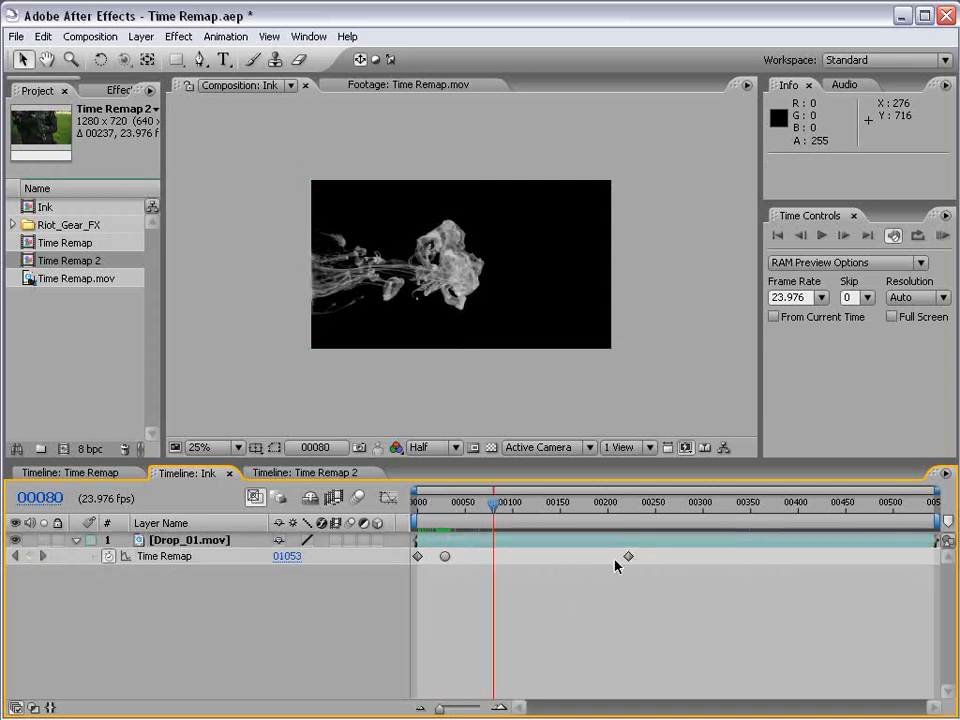
pyautogui.moveTo(628, 556); pyautogui.dragTo(770, 557)
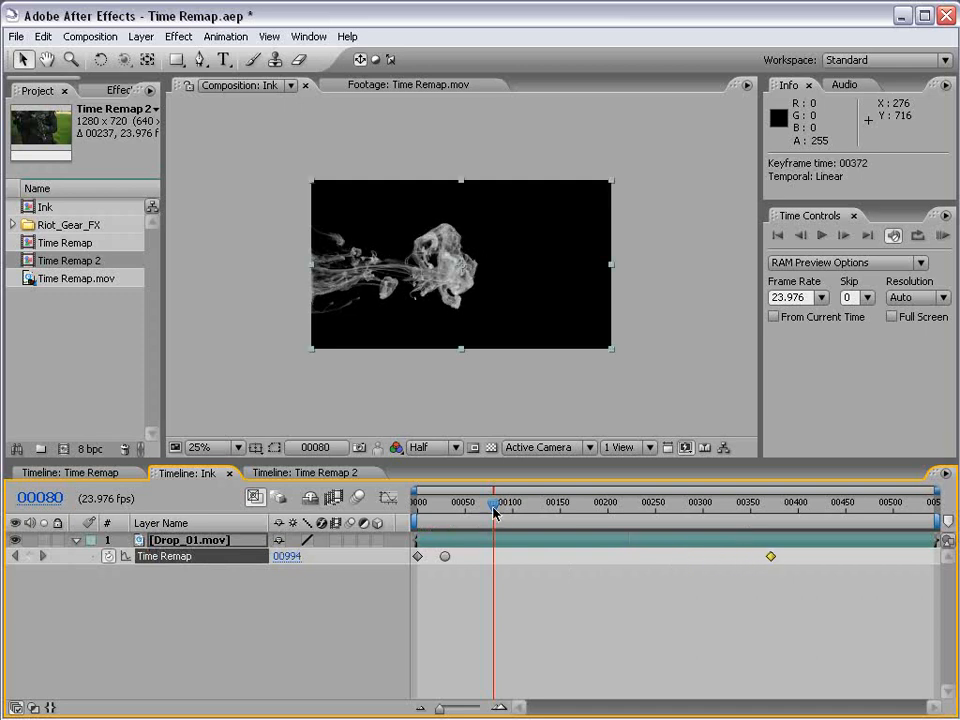
pyautogui.moveTo(494, 503)
pyautogui.mouseDown()
pyautogui.moveTo(467, 503)
pyautogui.moveTo(771, 503)
pyautogui.moveTo(490, 518)
pyautogui.mouseUp()
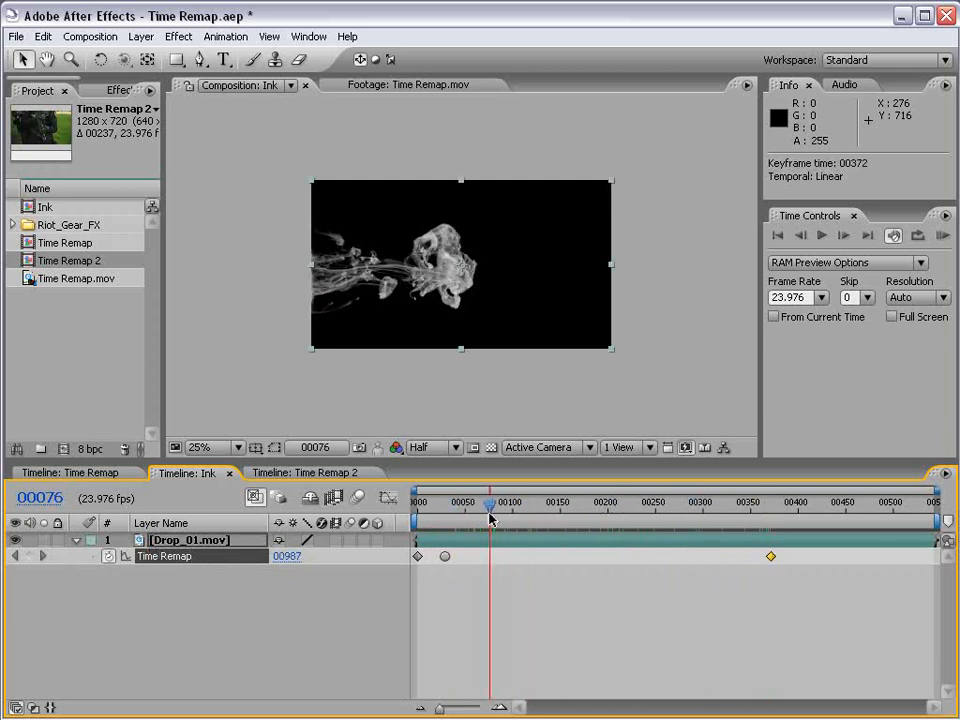
# Step: End the work area at frame 76 and RAM preview the retimed ink drop
pyautogui.press('KP_0')
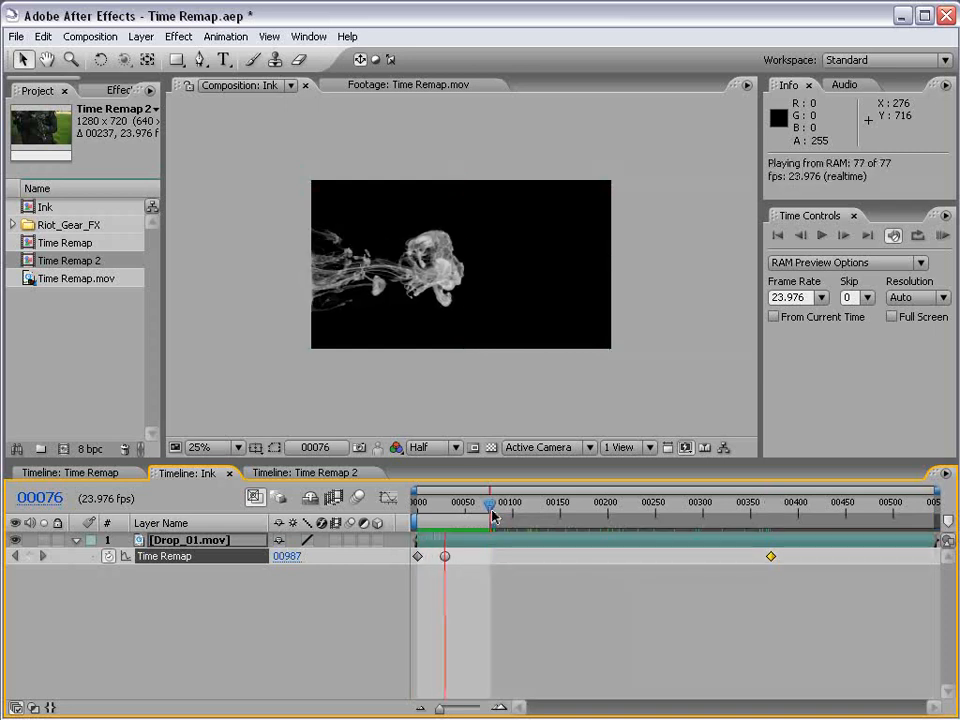
pyautogui.press('space')
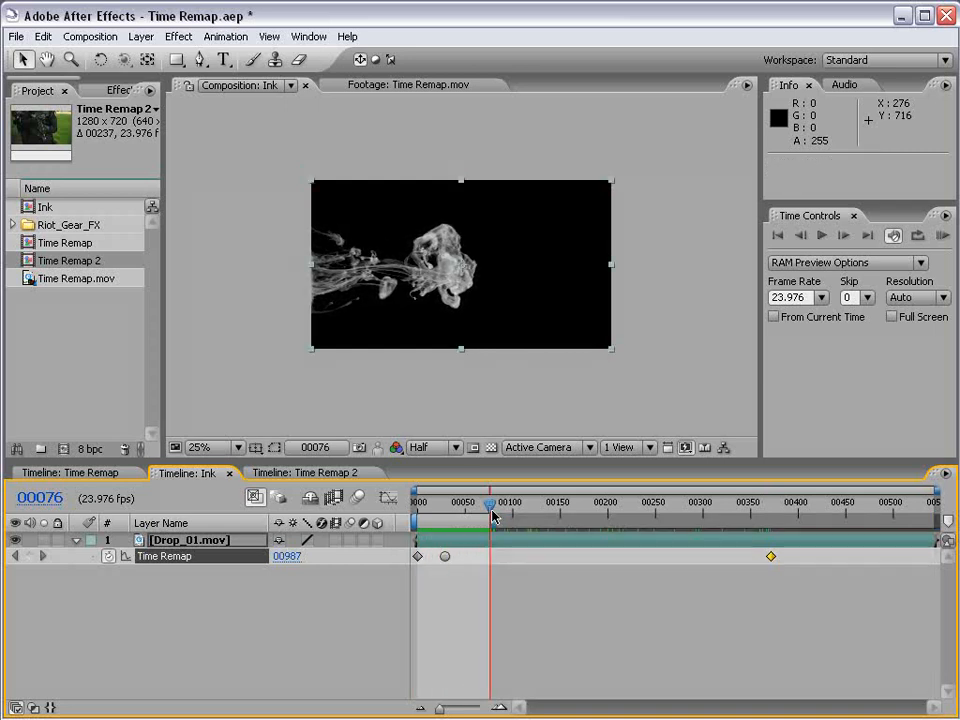
pyautogui.click(452, 630)
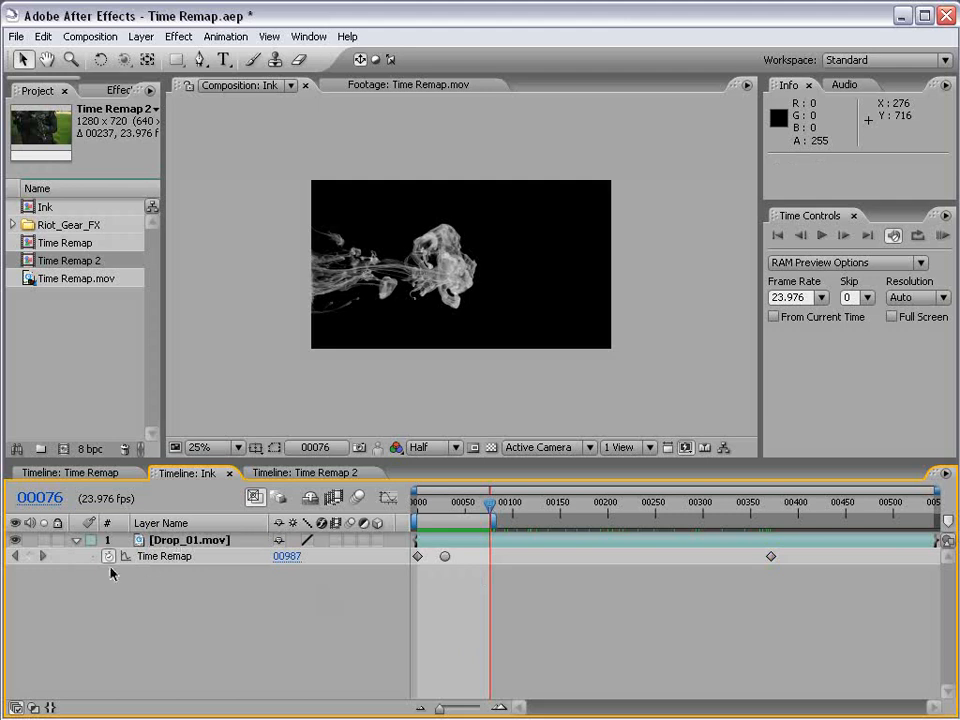
# Step: Show the Time Remap curve in the Graph Editor and extend the frame 28 keyframe's handles to about frames 16 and 81
pyautogui.click(160, 556)
pyautogui.click(388, 497)
pyautogui.click(442, 503)
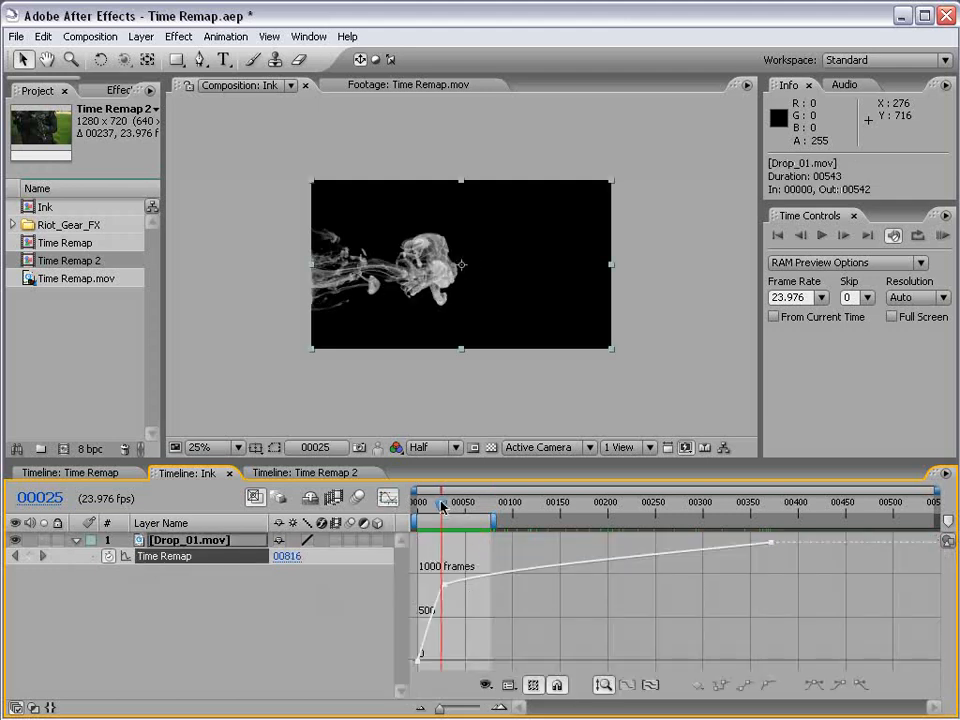
pyautogui.press('=')
pyautogui.press('=')
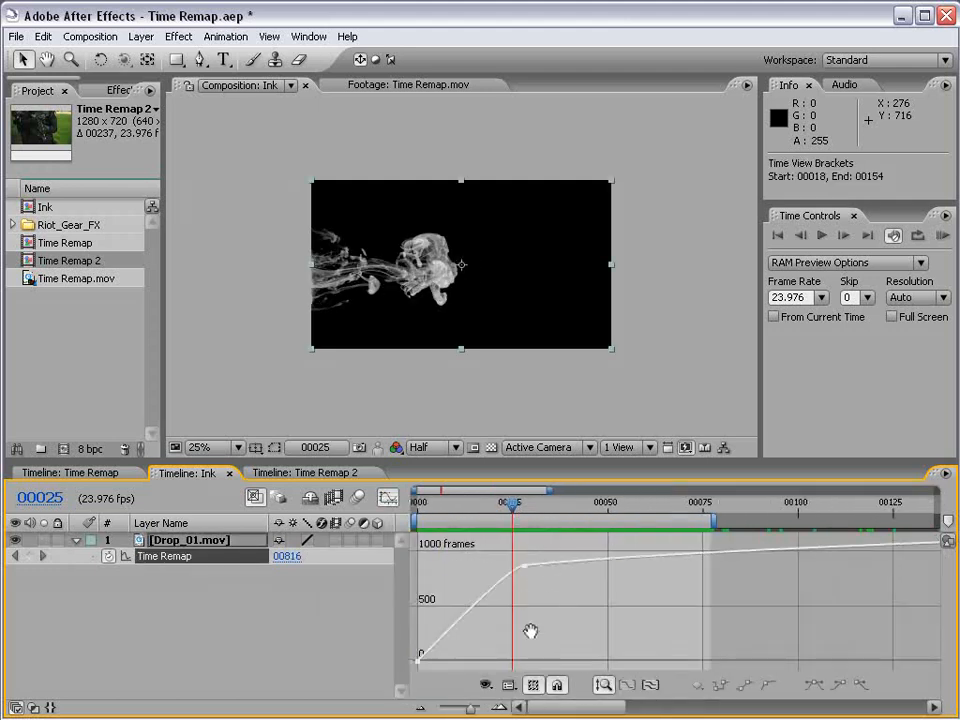
pyautogui.click(524, 566)
pyautogui.moveTo(504, 566); pyautogui.dragTo(449, 634)
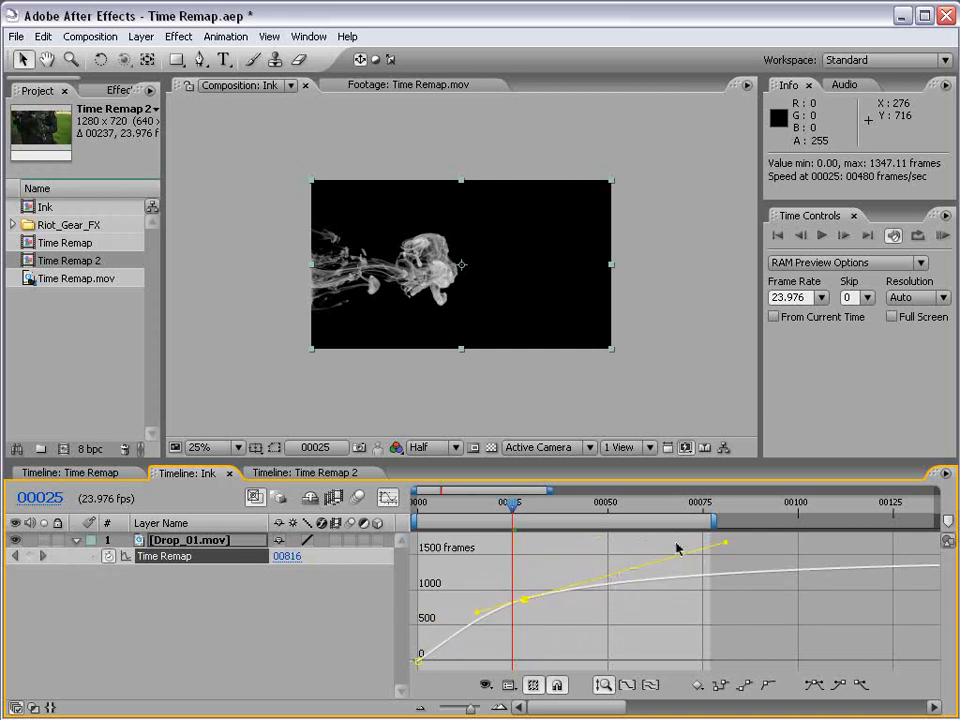
# Step: Shorten the frame 28 keyframe's outgoing handle to about frame 65 and RAM preview the smoother slowdown
pyautogui.moveTo(505, 507); pyautogui.dragTo(550, 503)
pyautogui.moveTo(724, 549); pyautogui.dragTo(664, 543)
pyautogui.press('KP_0')
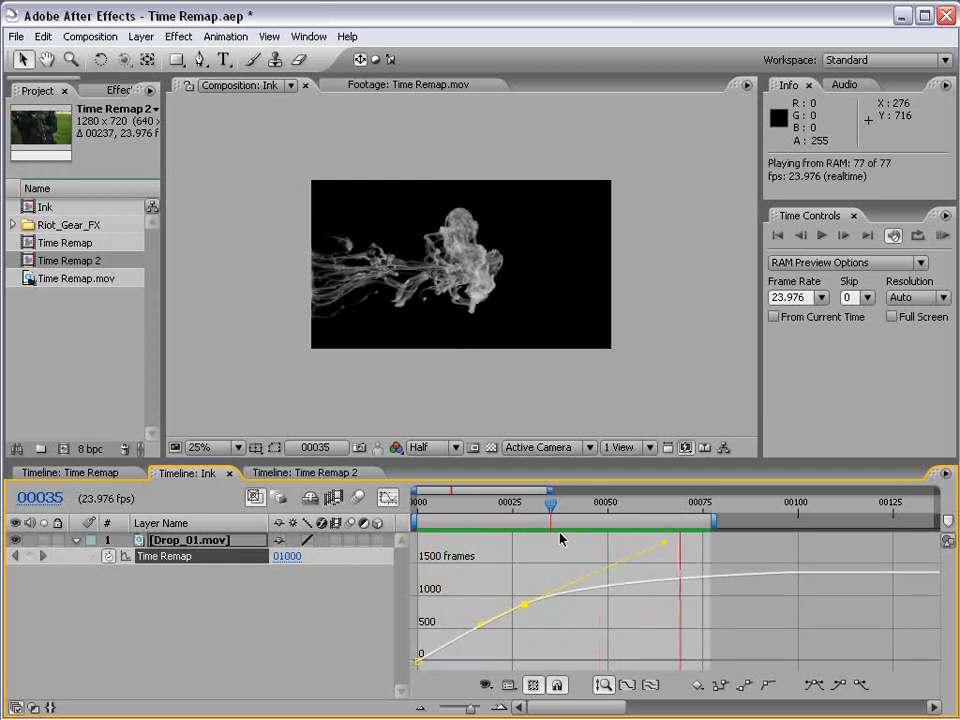
# Step: Leave the Graph Editor, return to frame 28, and delete the last Time Remap keyframe
pyautogui.click(388, 497)
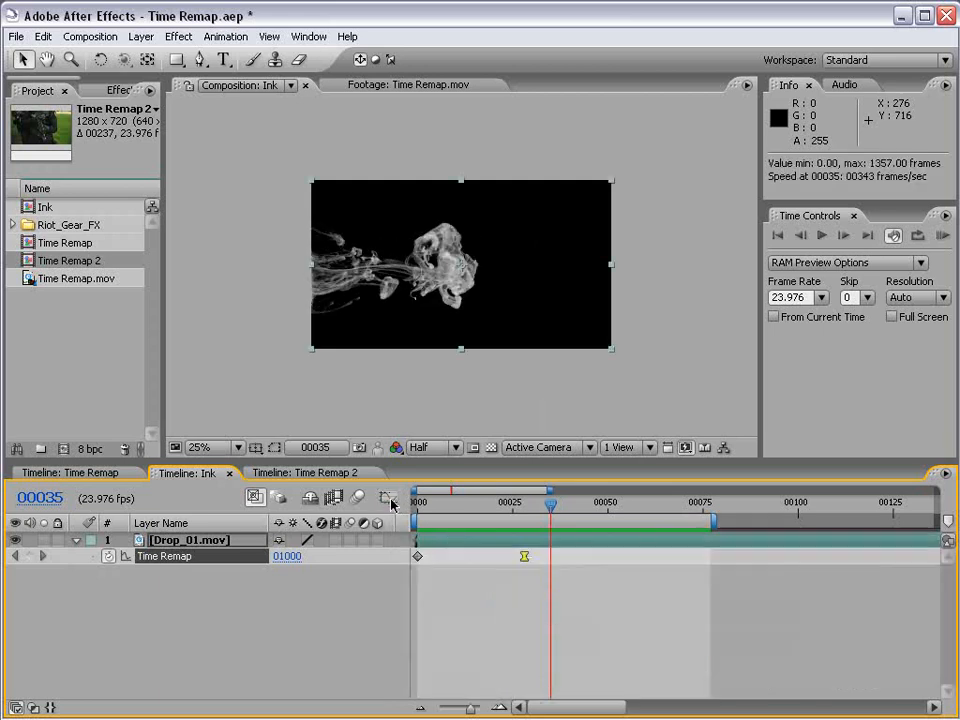
pyautogui.click(522, 613)
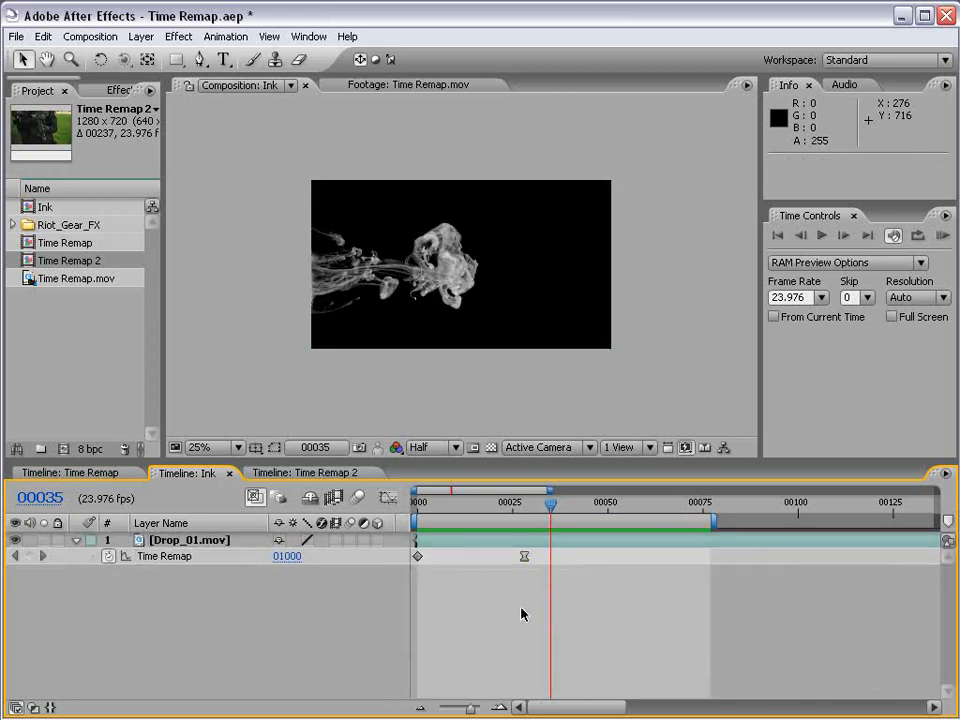
pyautogui.moveTo(551, 506); pyautogui.dragTo(524, 519)
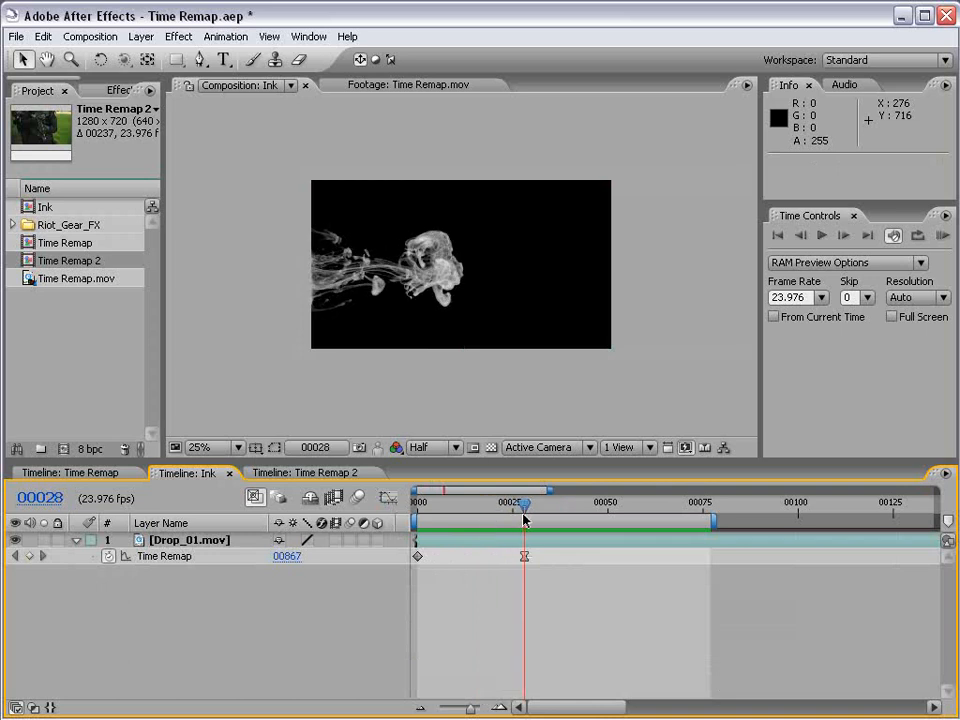
pyautogui.press('-')
pyautogui.press('-')
pyautogui.press('-')
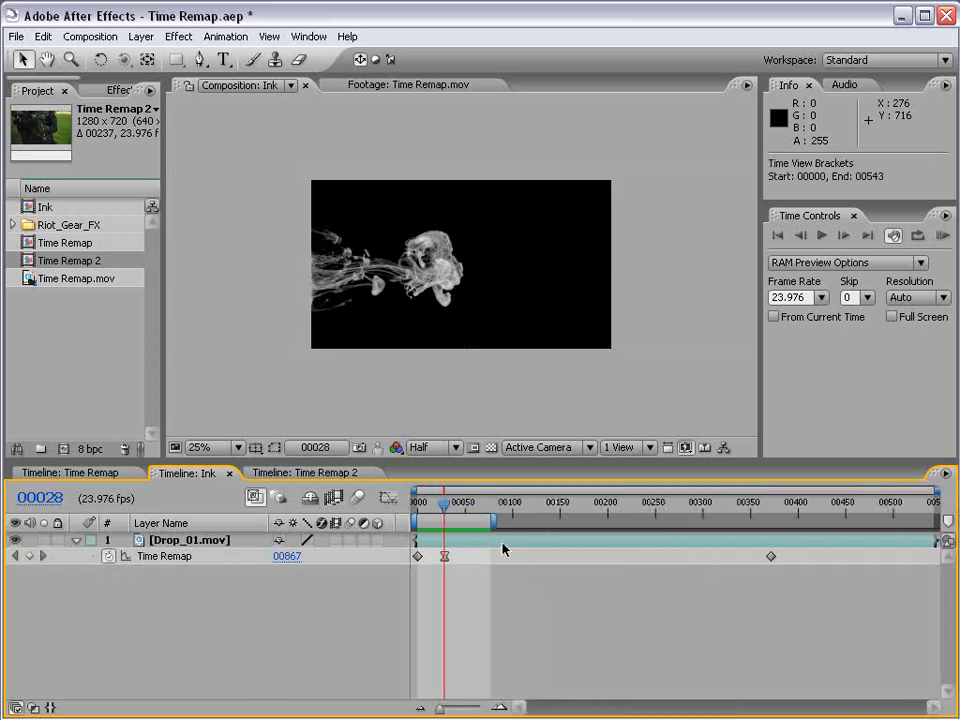
pyautogui.click(770, 556)
pyautogui.press('Delete')
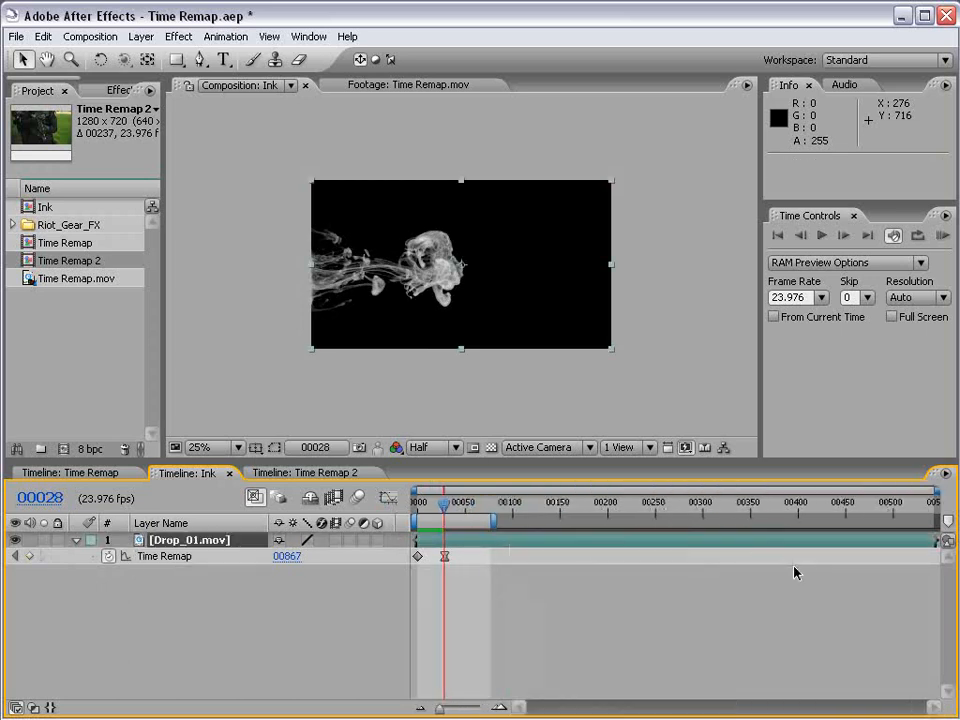
# Step: In the Graph Editor, level the frame 28 keyframe's incoming handle and extend it back to about frame 10
pyautogui.press('=')
pyautogui.press('=')
pyautogui.press('=')
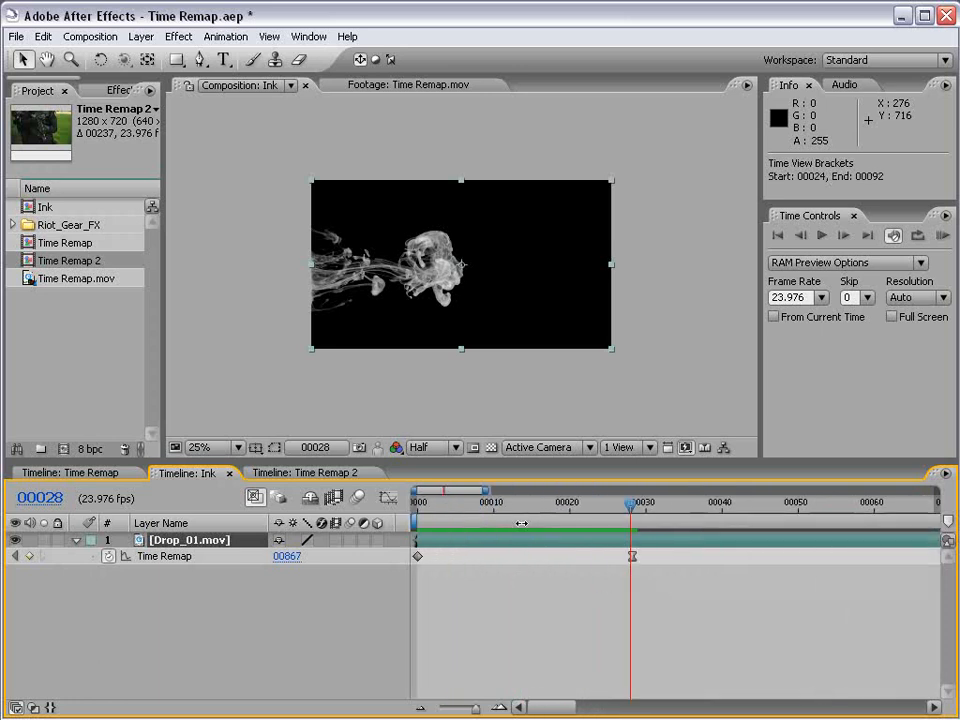
pyautogui.moveTo(522, 523); pyautogui.dragTo(632, 508)
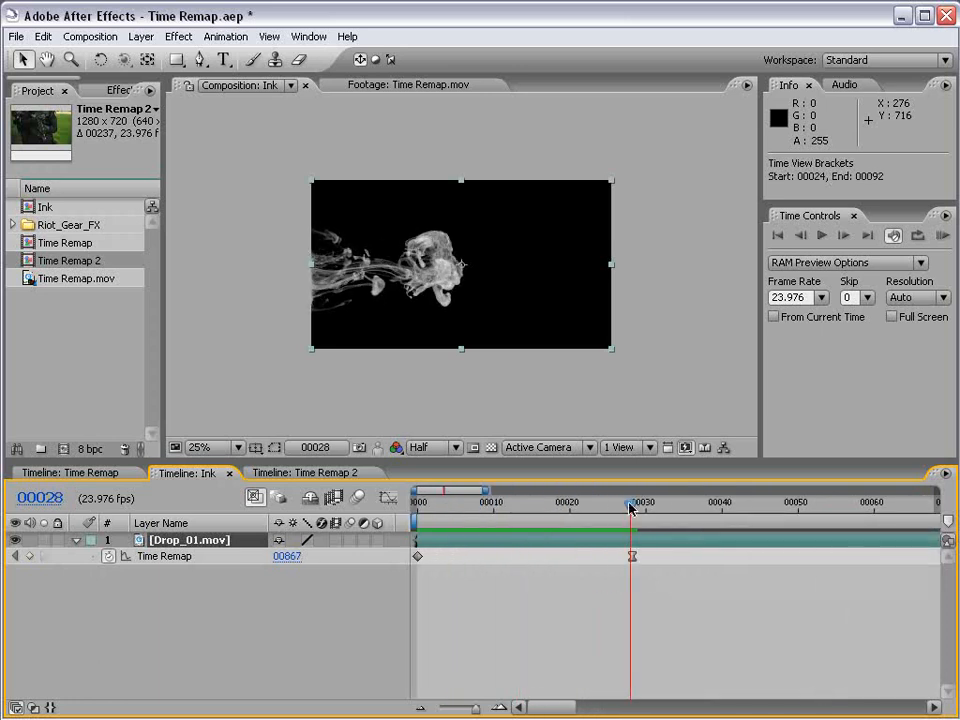
pyautogui.click(632, 556)
pyautogui.click(388, 498)
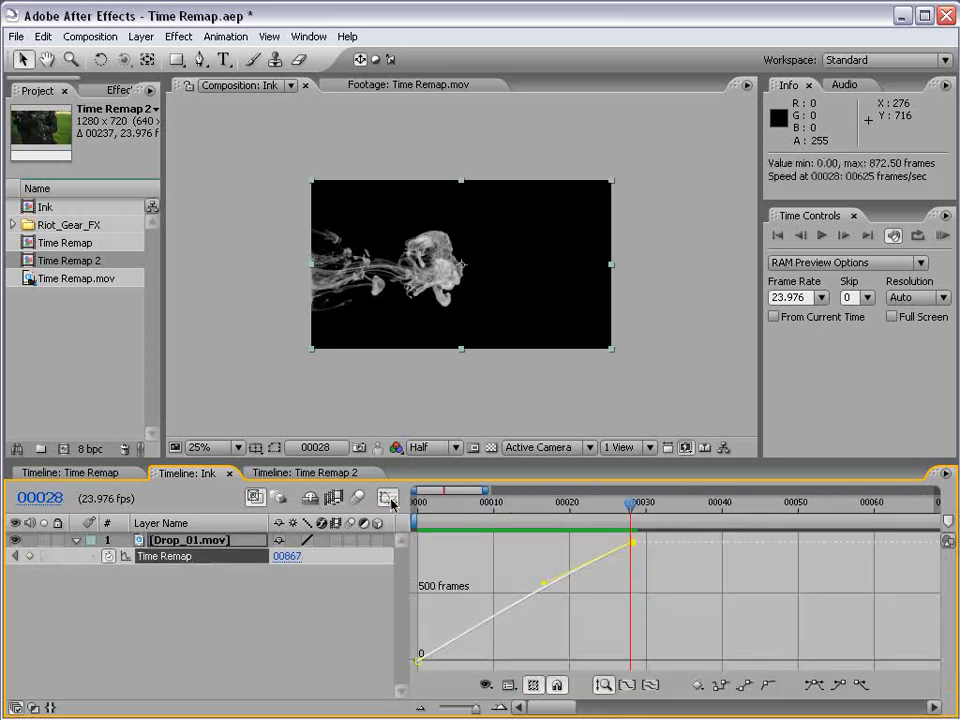
pyautogui.click(544, 583)
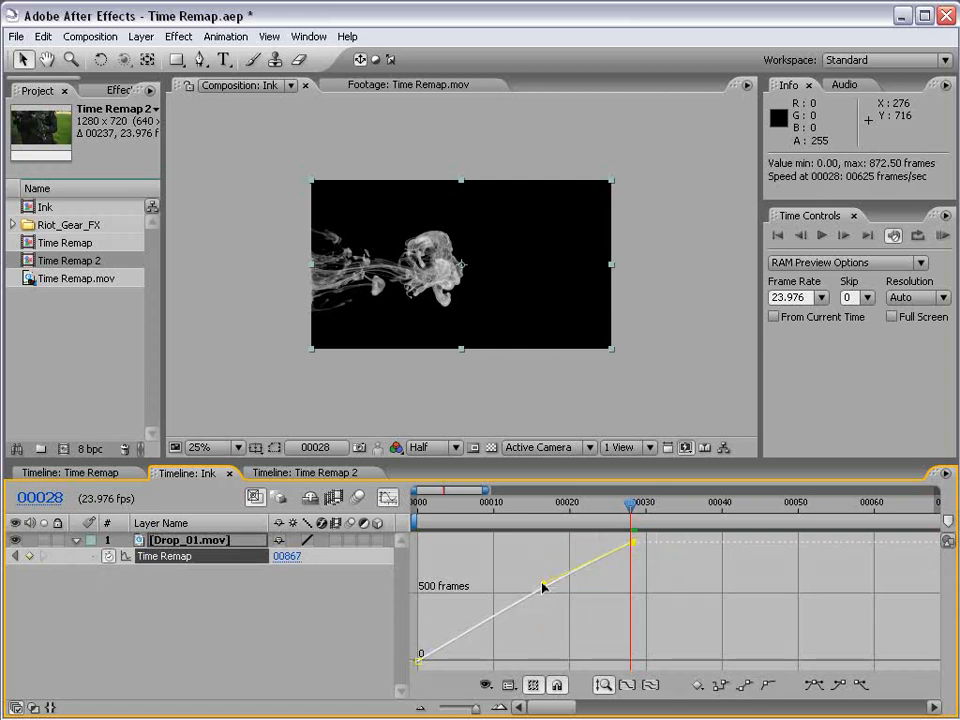
pyautogui.moveTo(544, 583); pyautogui.dragTo(491, 546)
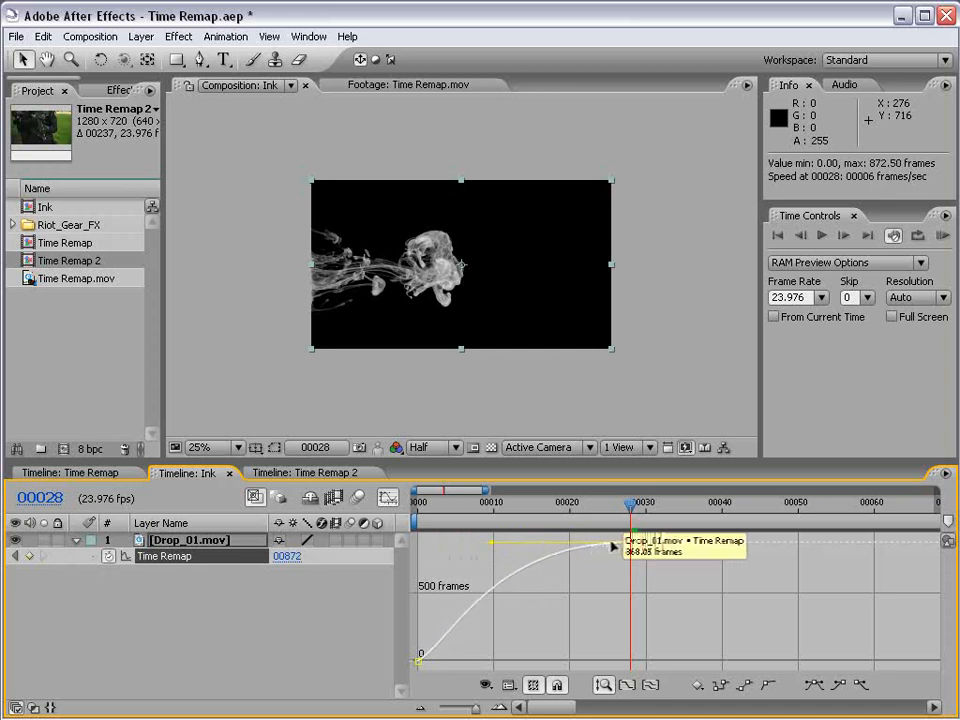
# Step: RAM preview the ink drop easing to a stop twice, then leave the Graph Editor
pyautogui.moveTo(629, 546)
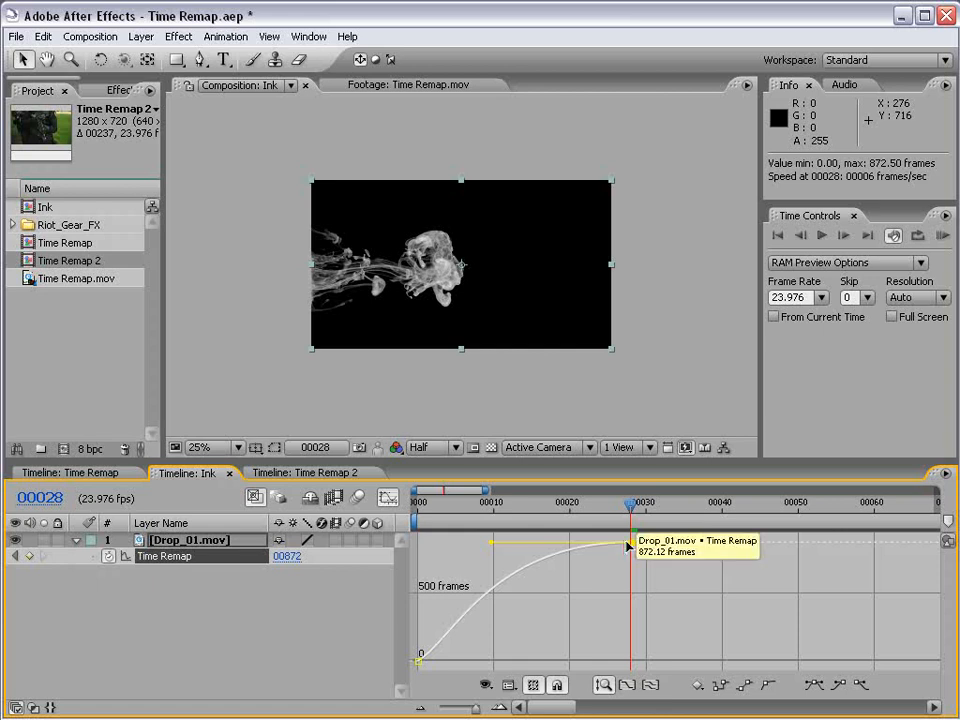
pyautogui.press('KP_0')
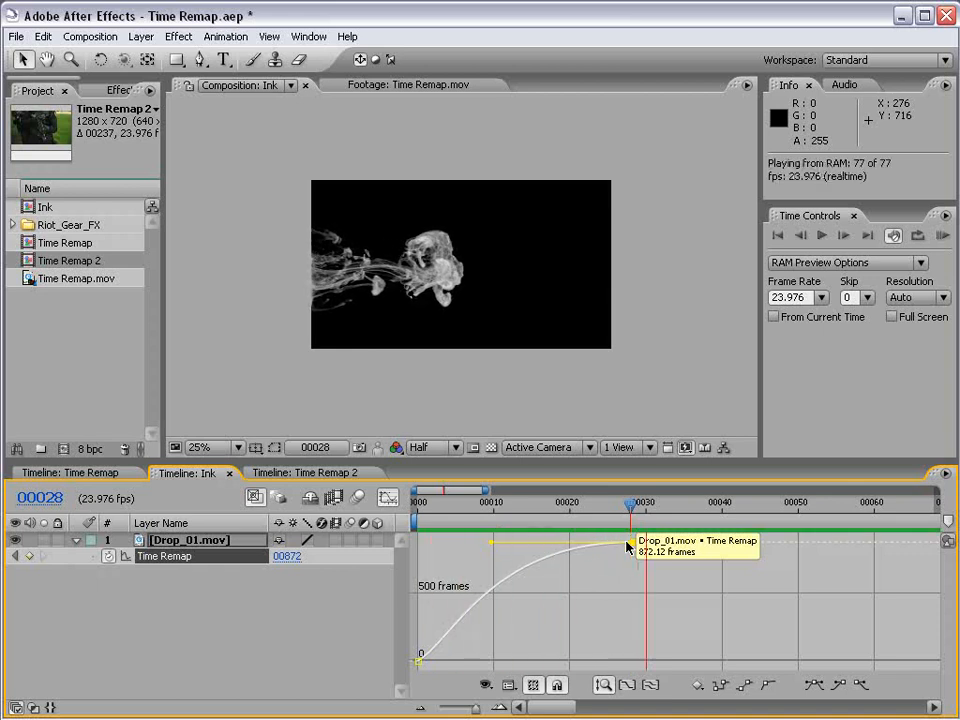
pyautogui.press('space')
pyautogui.press('KP_0')
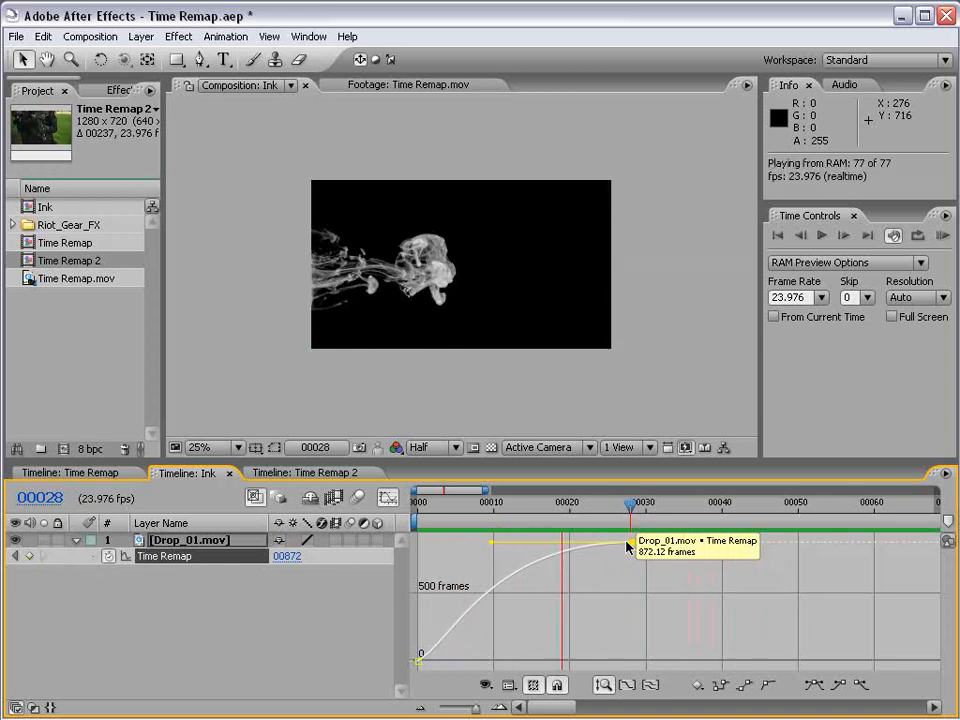
pyautogui.press('space')
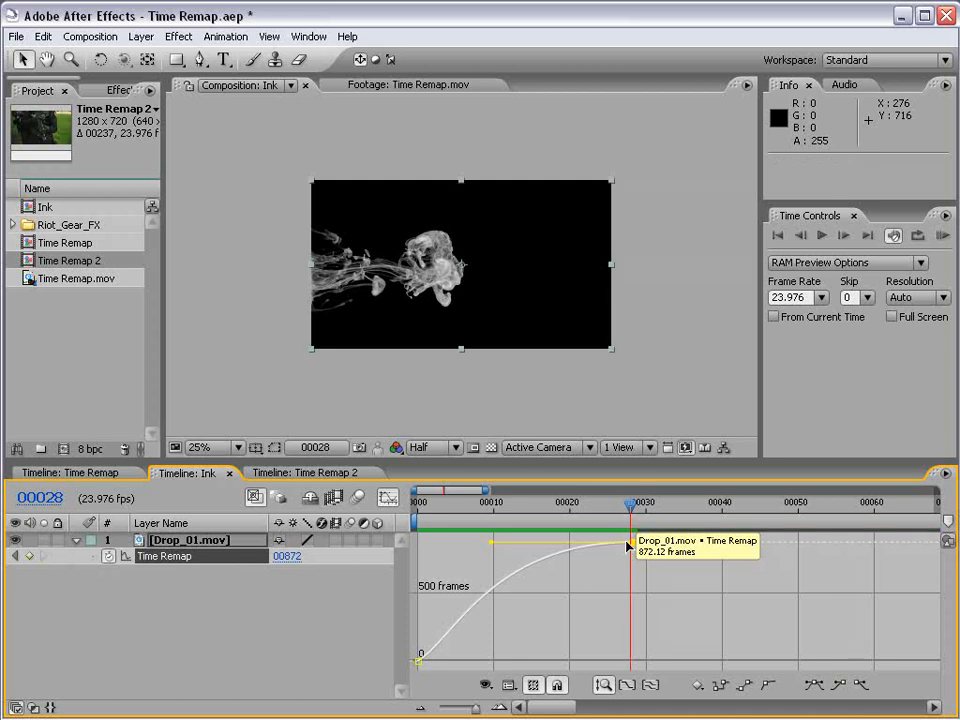
pyautogui.click(388, 497)
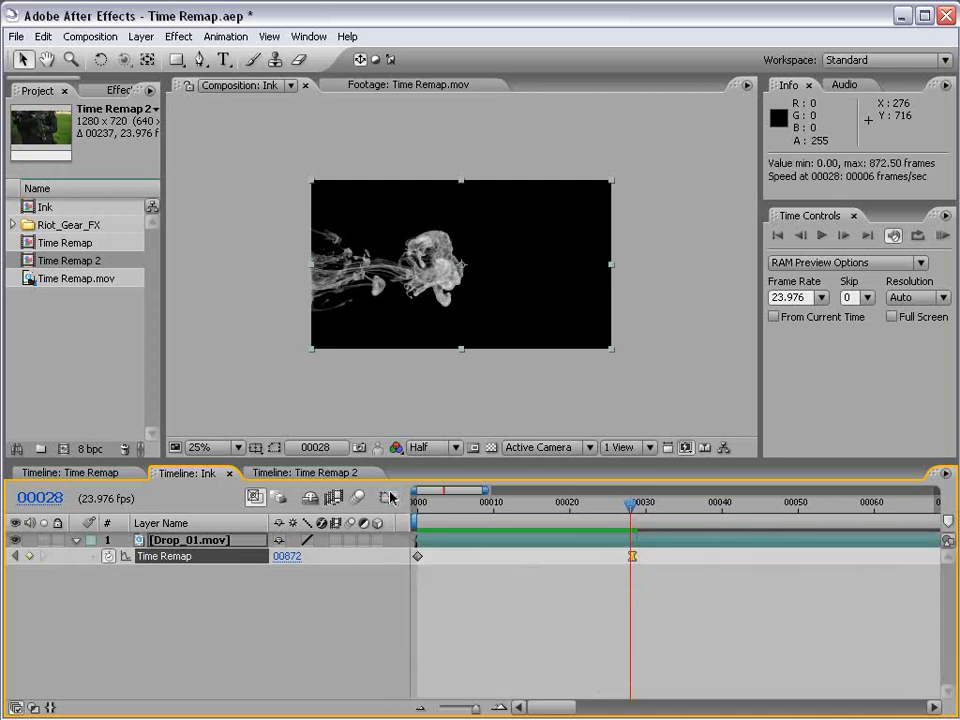
# Step: Enable frame blending for the composition and the Drop_01.mov layer, and RAM preview the ink from frame 0
pyautogui.moveTo(445, 503)
pyautogui.mouseDown()
pyautogui.moveTo(407, 508)
pyautogui.moveTo(758, 508)
pyautogui.moveTo(632, 508)
pyautogui.mouseUp()
pyautogui.click(537, 543)
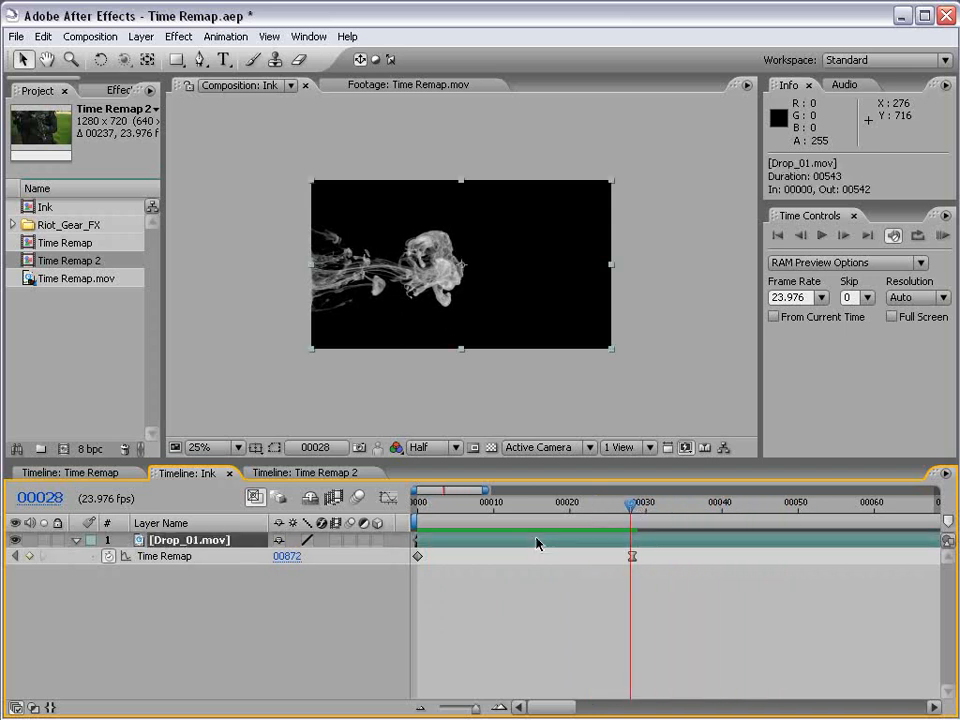
pyautogui.click(540, 578)
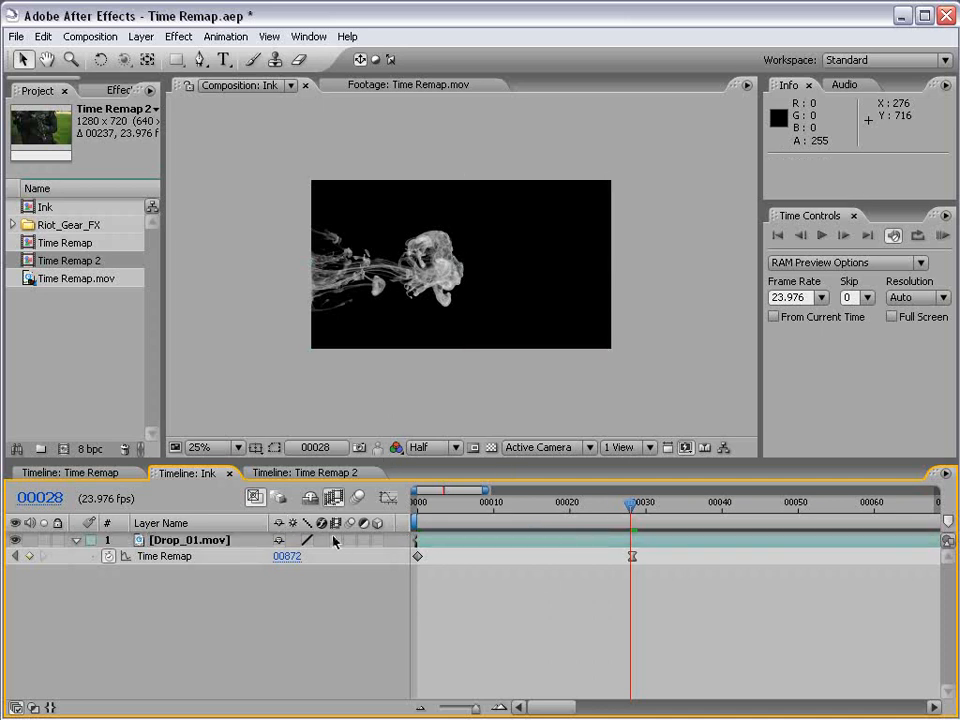
pyautogui.press('KP_0')
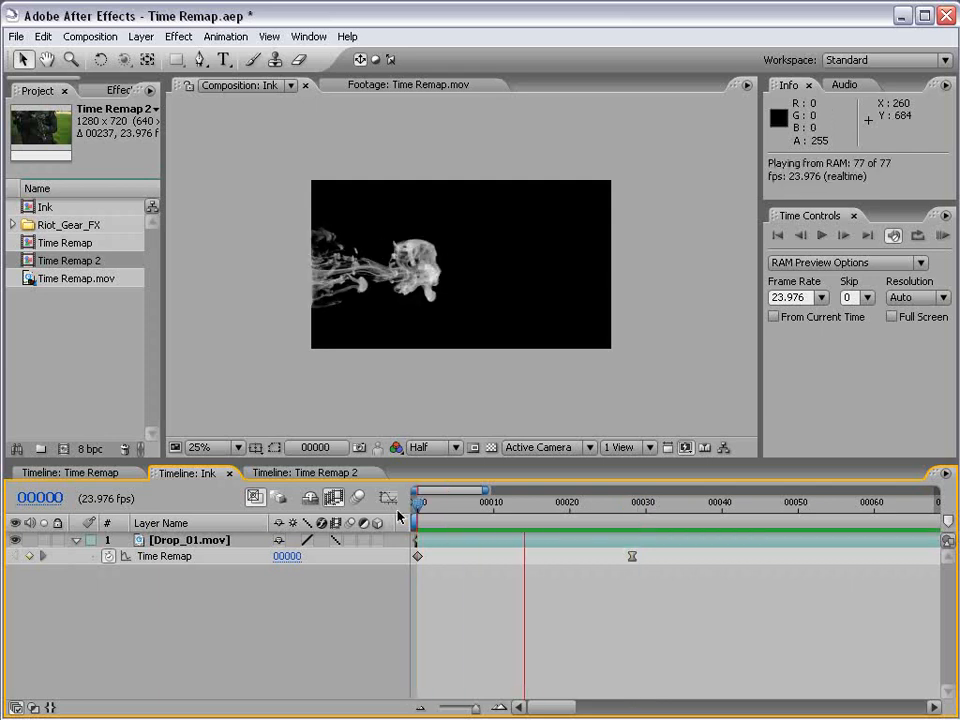
pyautogui.click(499, 244)
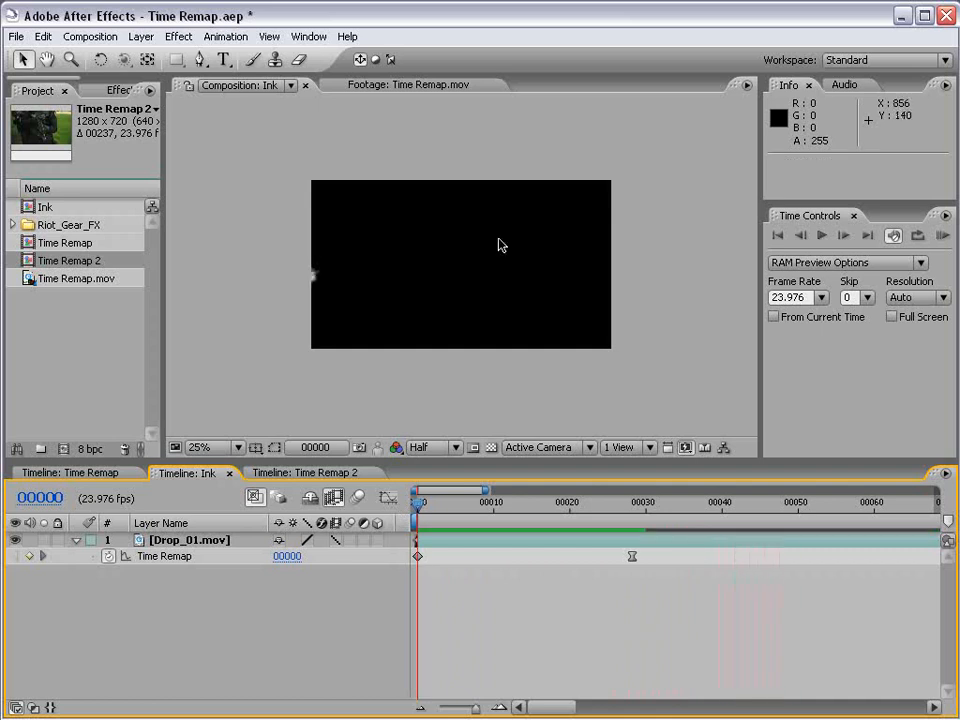
# Step: Move the frame 28 Time Remap keyframe to about frame 35 and scrub back to frame 0
pyautogui.click(646, 503)
pyautogui.moveTo(649, 505); pyautogui.dragTo(860, 527)
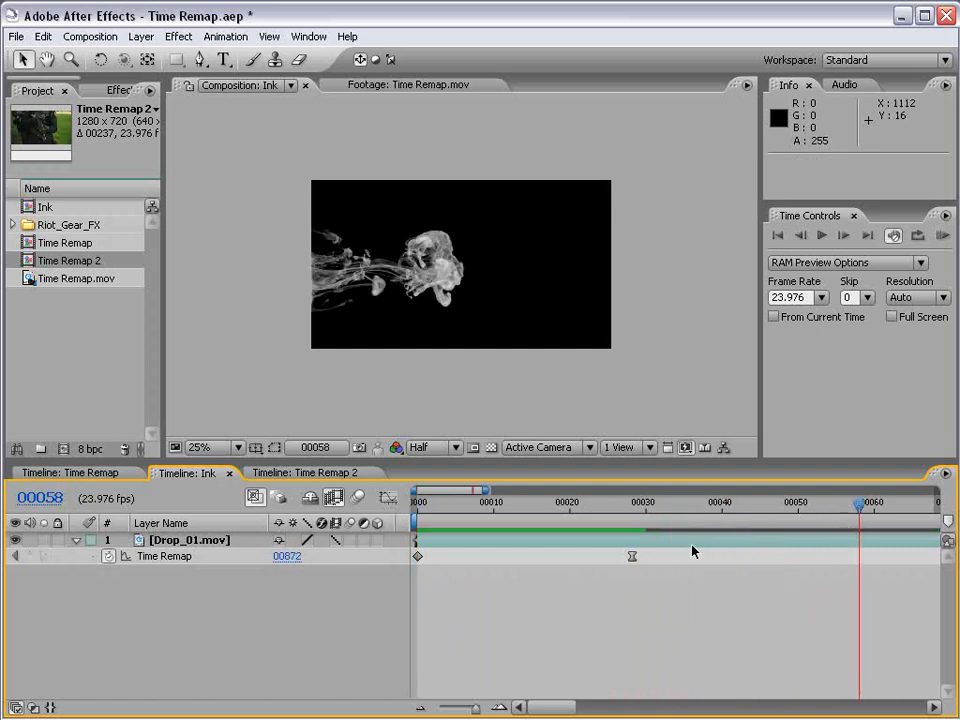
pyautogui.click(691, 542)
pyautogui.moveTo(615, 505); pyautogui.dragTo(633, 508)
pyautogui.click(634, 558)
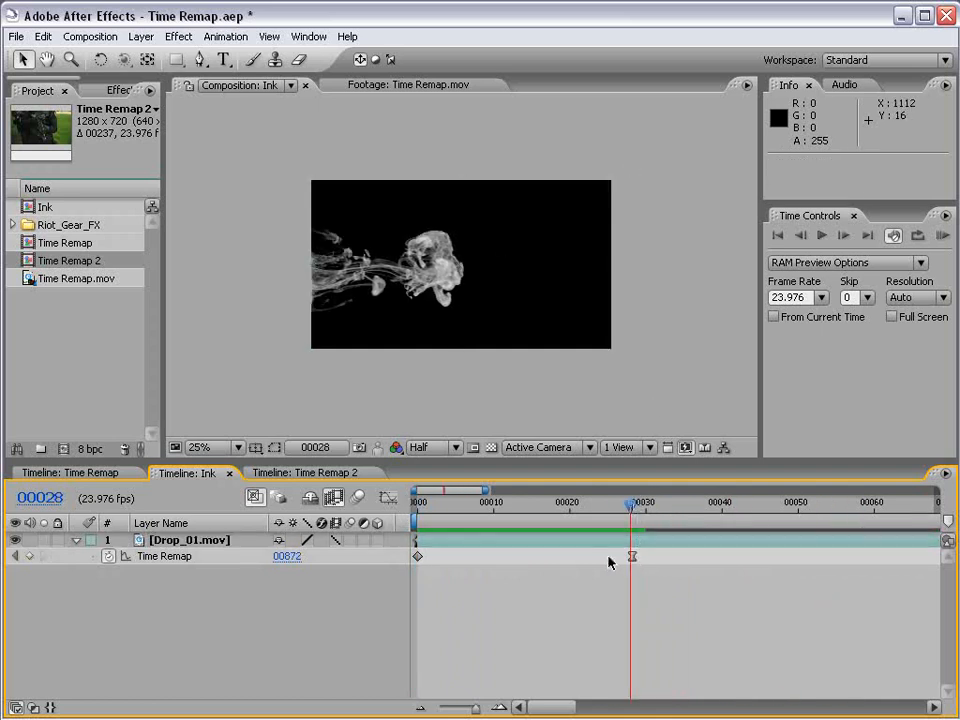
pyautogui.moveTo(634, 558); pyautogui.dragTo(684, 557)
pyautogui.click(641, 505)
pyautogui.moveTo(641, 508); pyautogui.dragTo(398, 524)
pyautogui.click(481, 572)
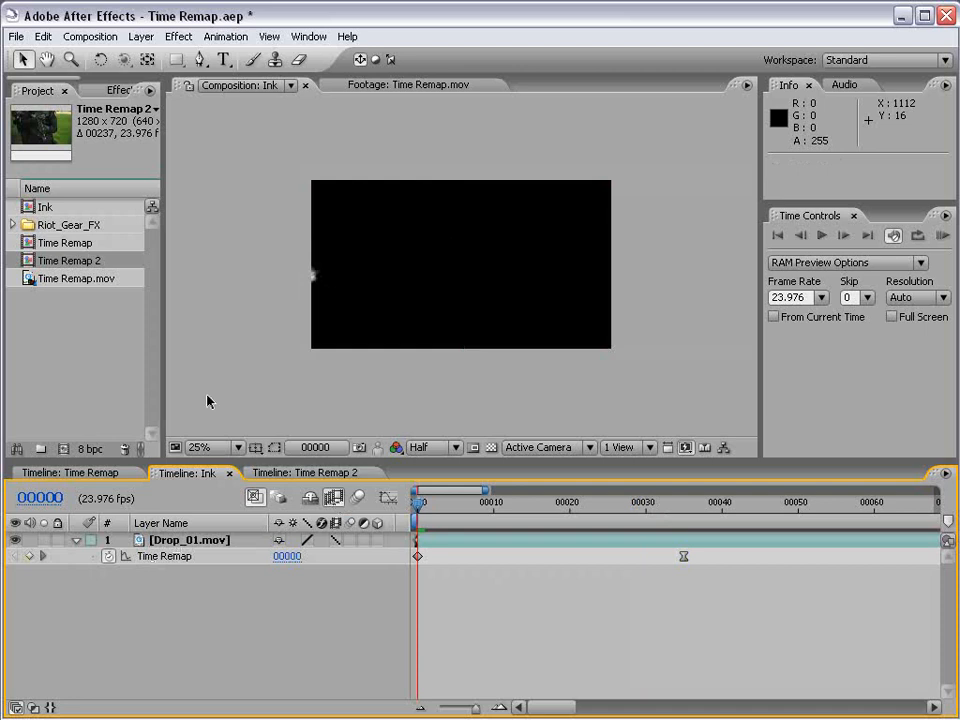
# Step: Disable time remapping on the Drop_01.mov layer and show the full composition duration in the timeline
pyautogui.click(36, 299)
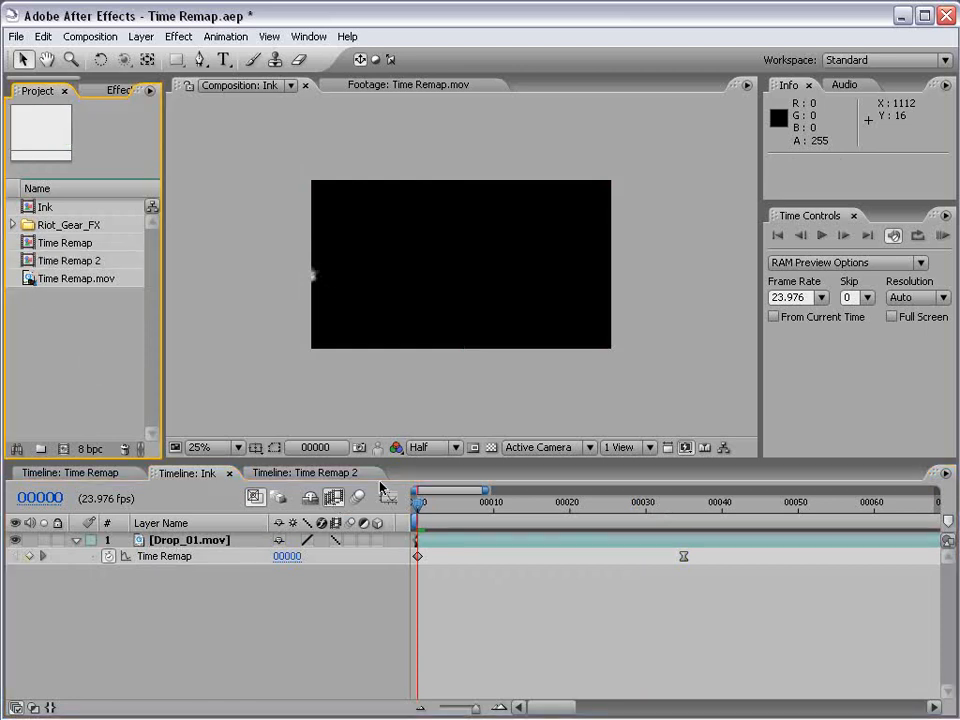
pyautogui.click(456, 542)
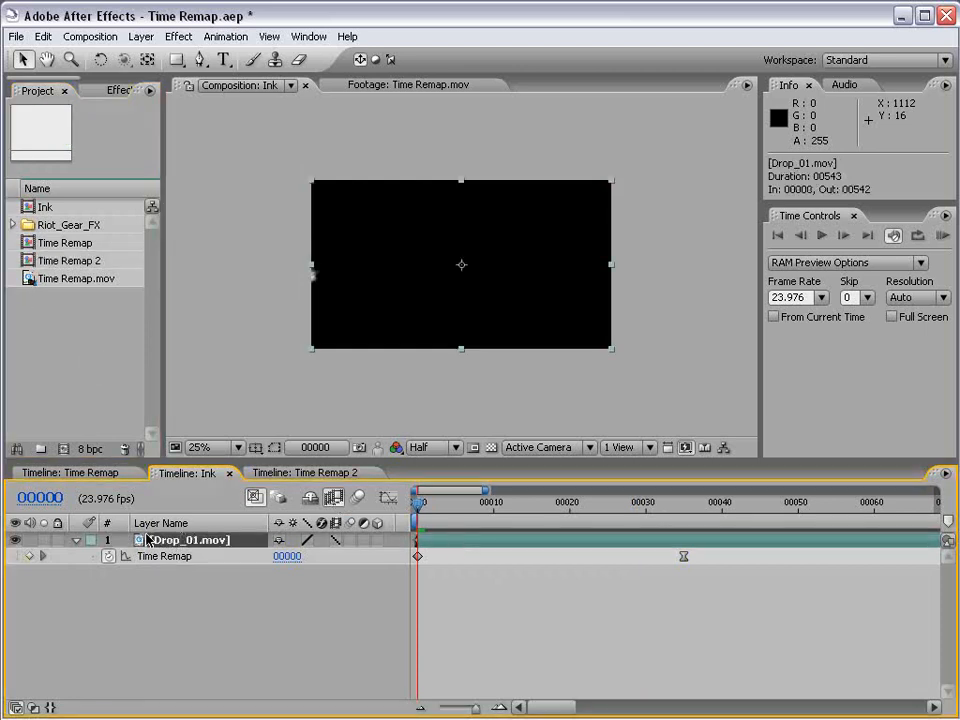
pyautogui.click(108, 557)
pyautogui.press(';')
pyautogui.click(444, 578)
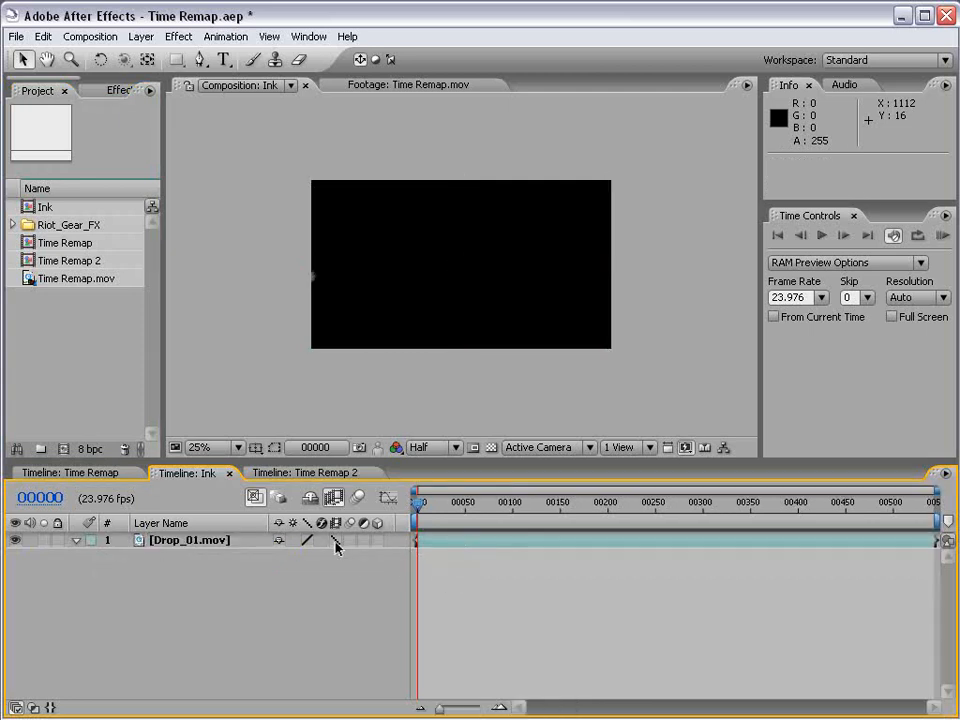
# Step: Open Time Stretch for the Drop_01.mov layer and enter a stretch factor of 200%
pyautogui.rightClick(440, 545)
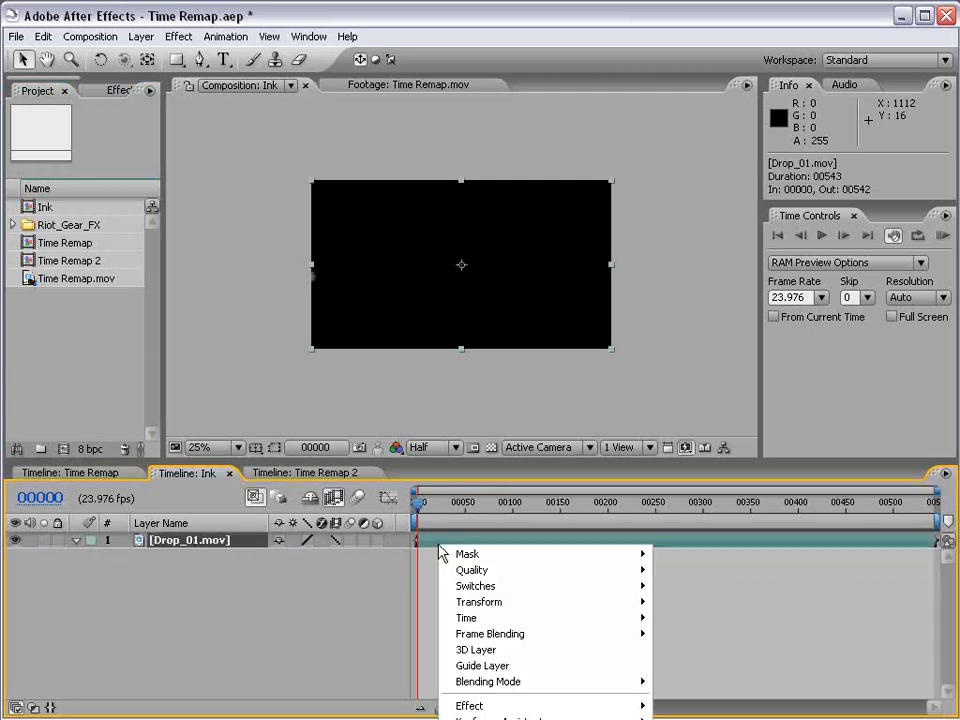
pyautogui.moveTo(600, 622)
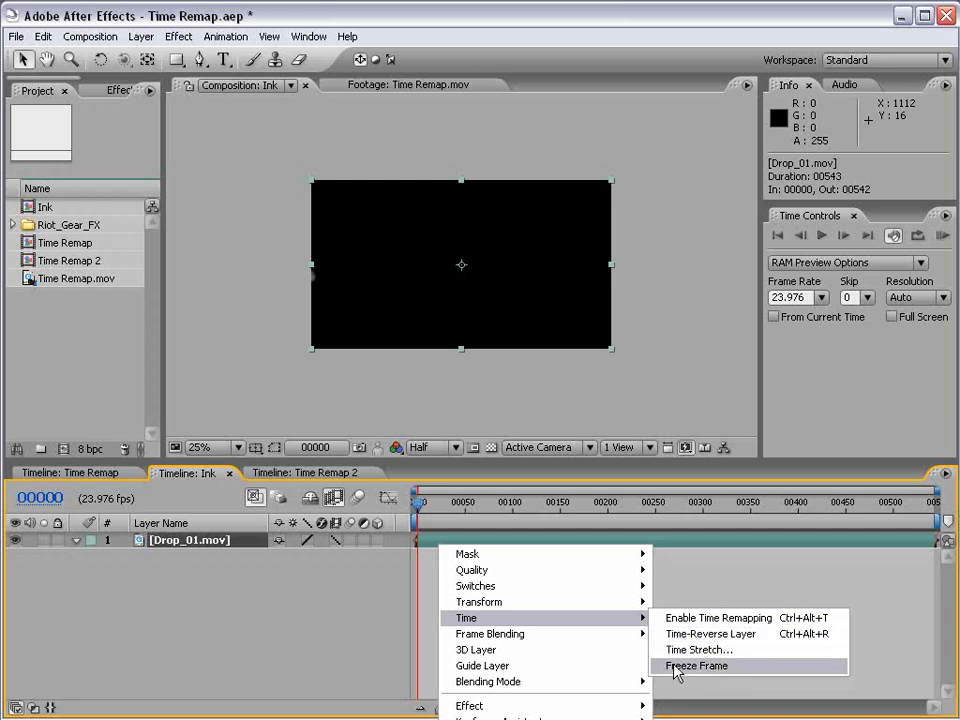
pyautogui.click(699, 650)
pyautogui.moveTo(461, 197); pyautogui.dragTo(539, 230)
pyautogui.moveTo(580, 292); pyautogui.dragTo(525, 298)
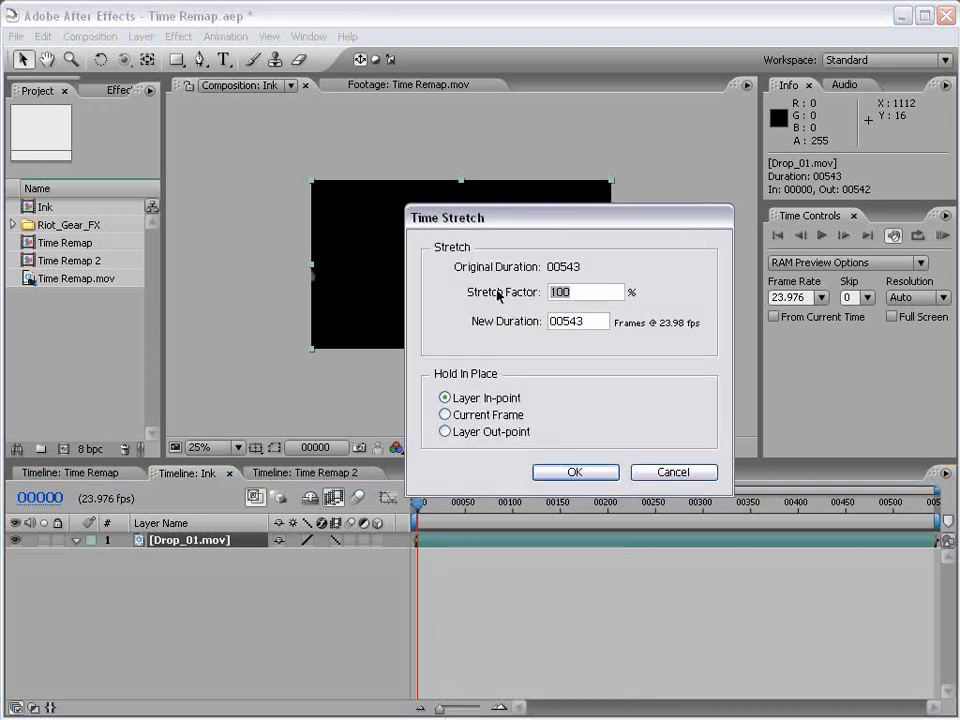
pyautogui.click(585, 291)
pyautogui.moveTo(585, 291); pyautogui.dragTo(480, 293)
pyautogui.write('200')
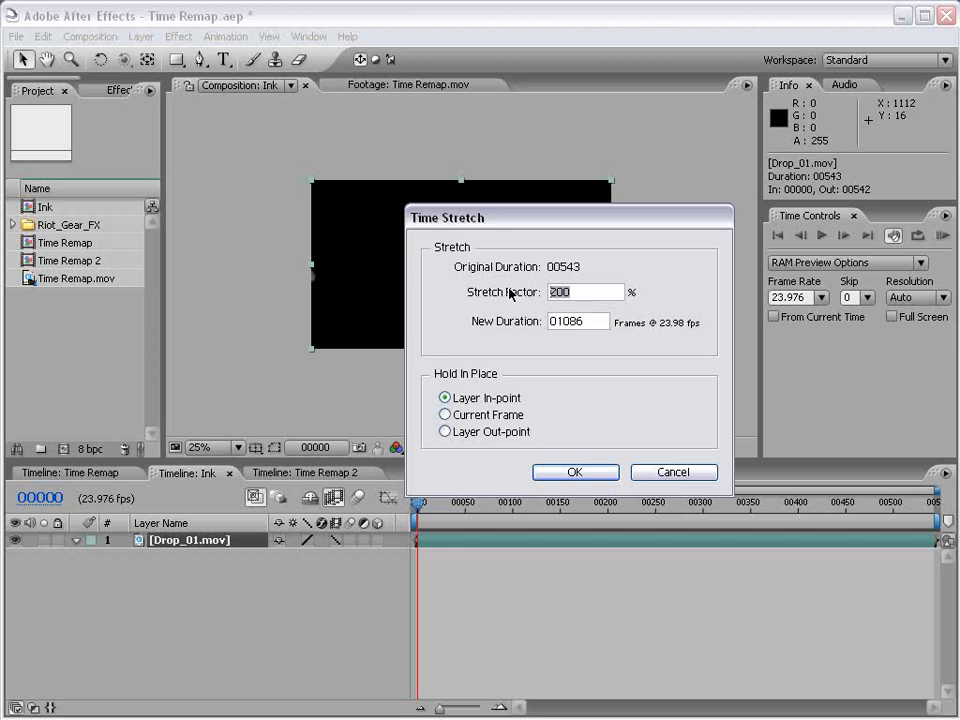
# Step: Set the Time Stretch new duration to 50 frames
pyautogui.moveTo(574, 313); pyautogui.dragTo(473, 326)
pyautogui.click(598, 317)
pyautogui.moveTo(598, 317); pyautogui.dragTo(522, 322)
pyautogui.write('50')
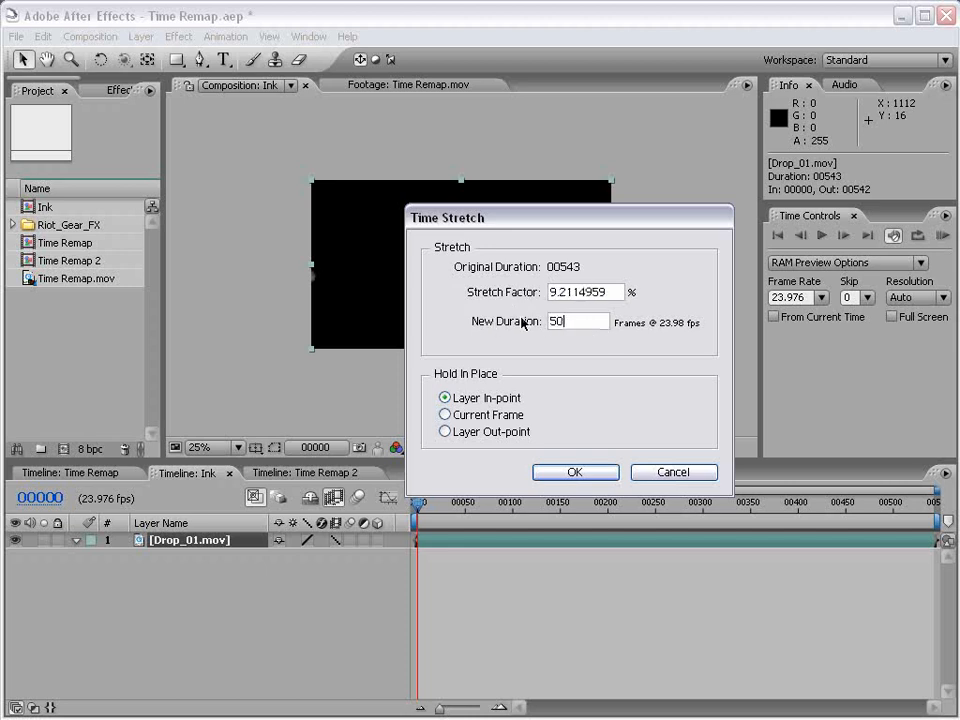
# Step: Set the Time Stretch factor to 10% and apply it to the Drop_01.mov layer
pyautogui.moveTo(612, 291); pyautogui.dragTo(440, 388)
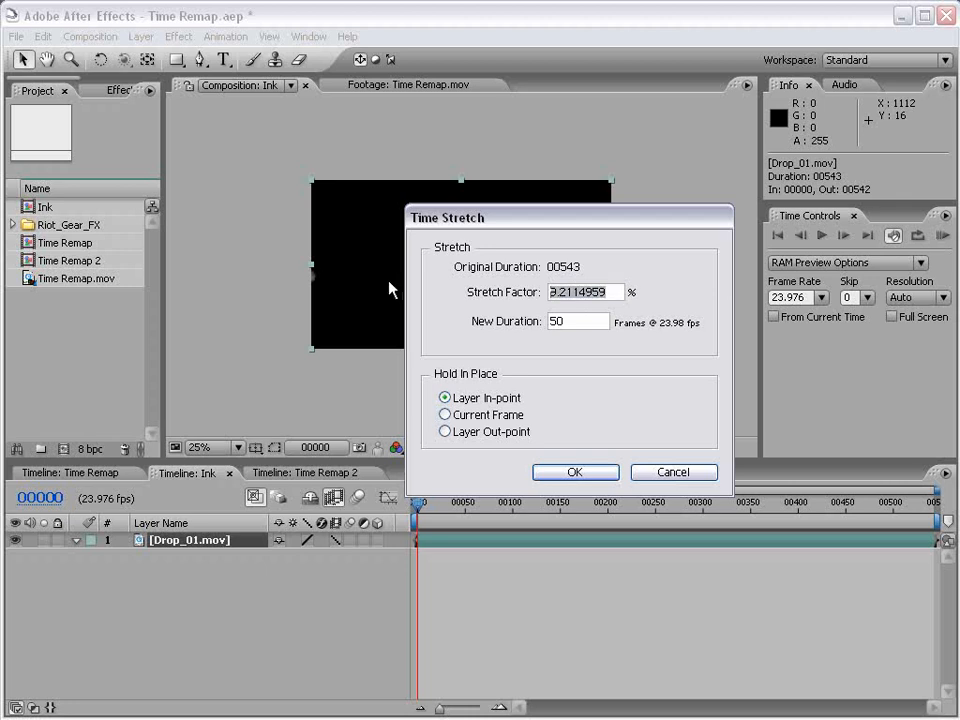
pyautogui.write('10')
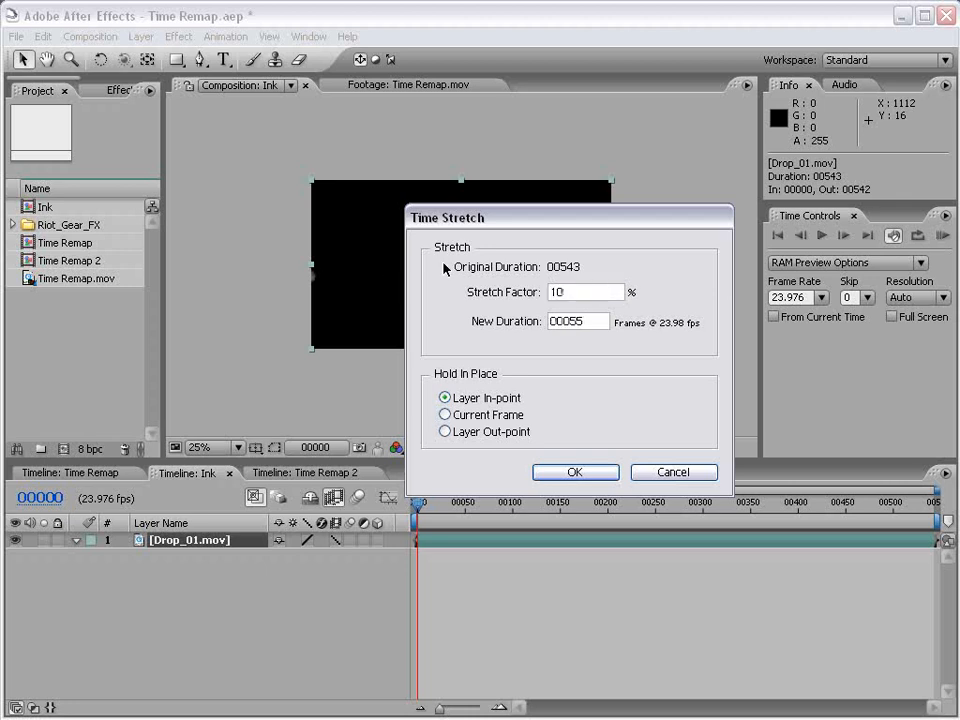
pyautogui.click(574, 473)
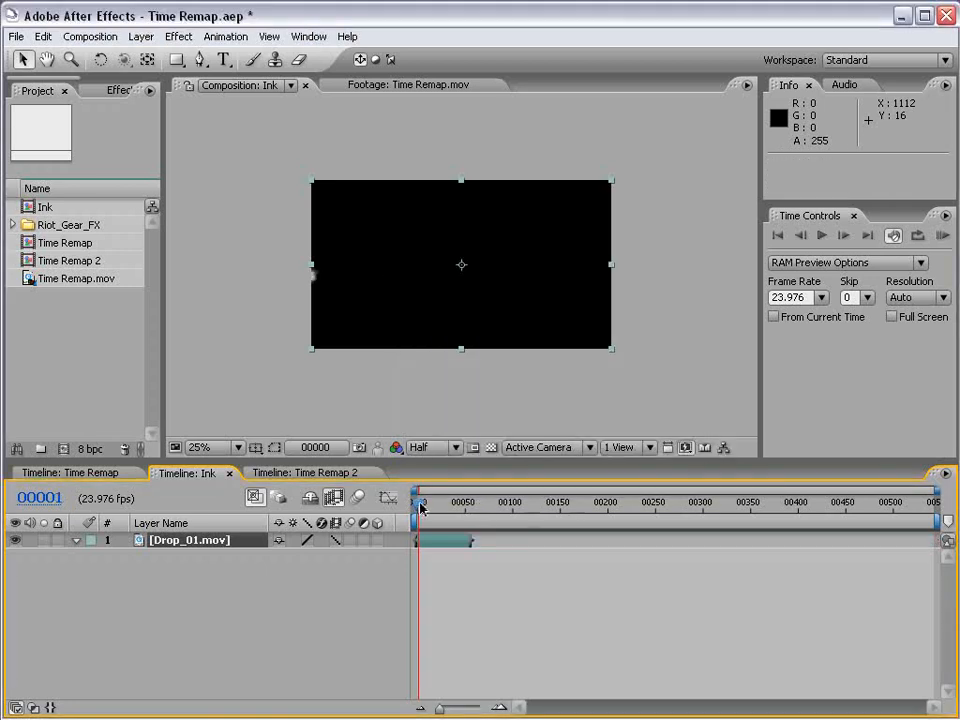
# Step: Scrub the shortened Drop_01.mov layer to frame 49, turn off its frame blending, and RAM preview the sped-up ink
pyautogui.moveTo(431, 510); pyautogui.dragTo(463, 505)
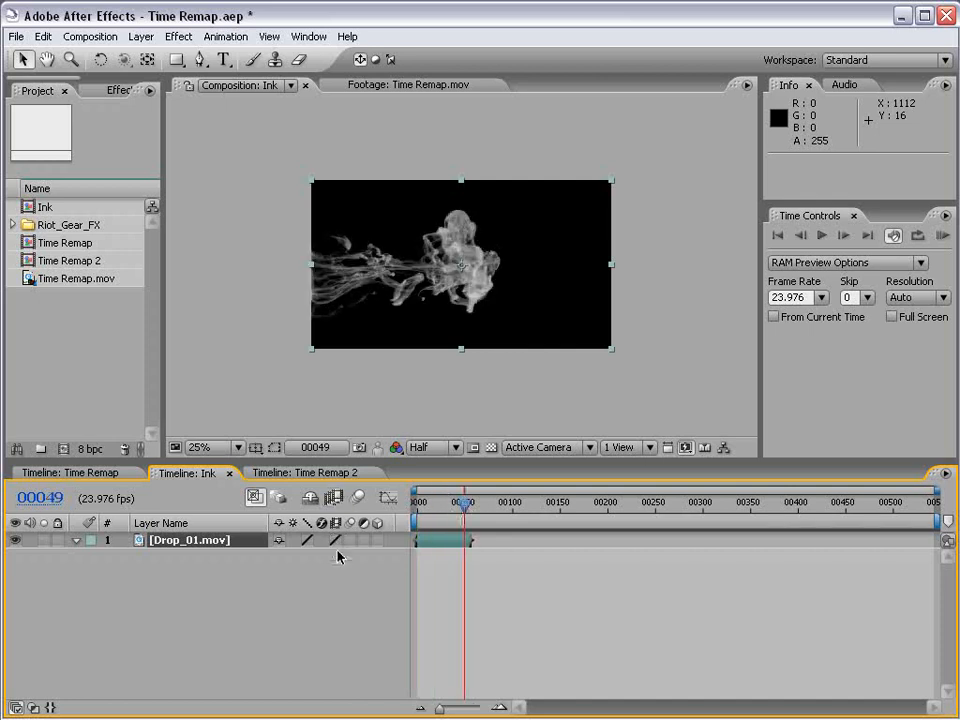
pyautogui.click(469, 579)
pyautogui.press('KP_0')
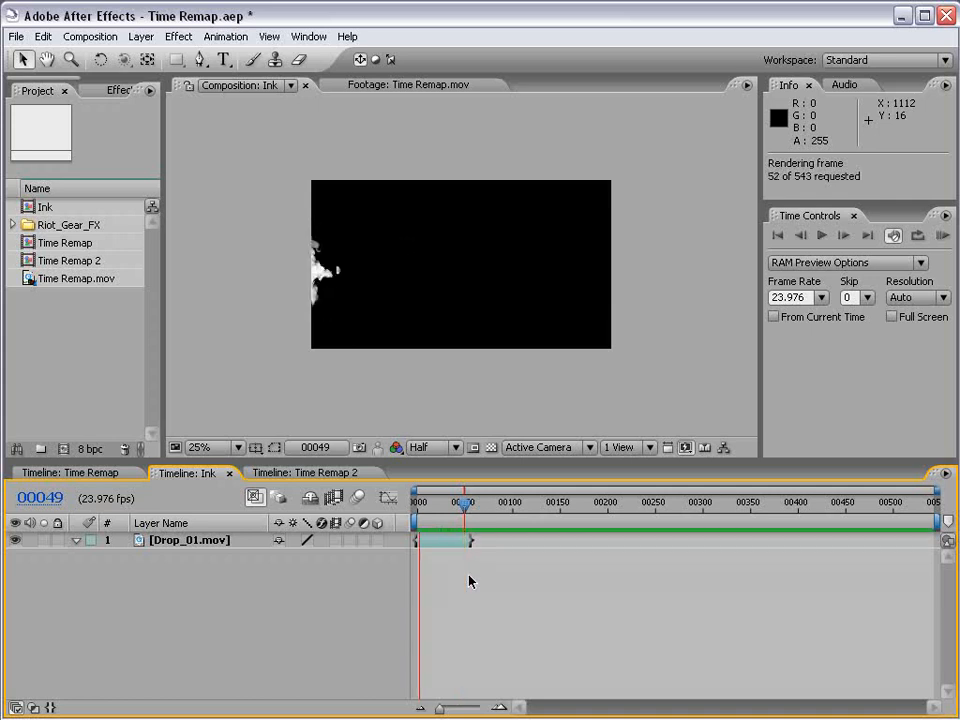
pyautogui.click(469, 580)
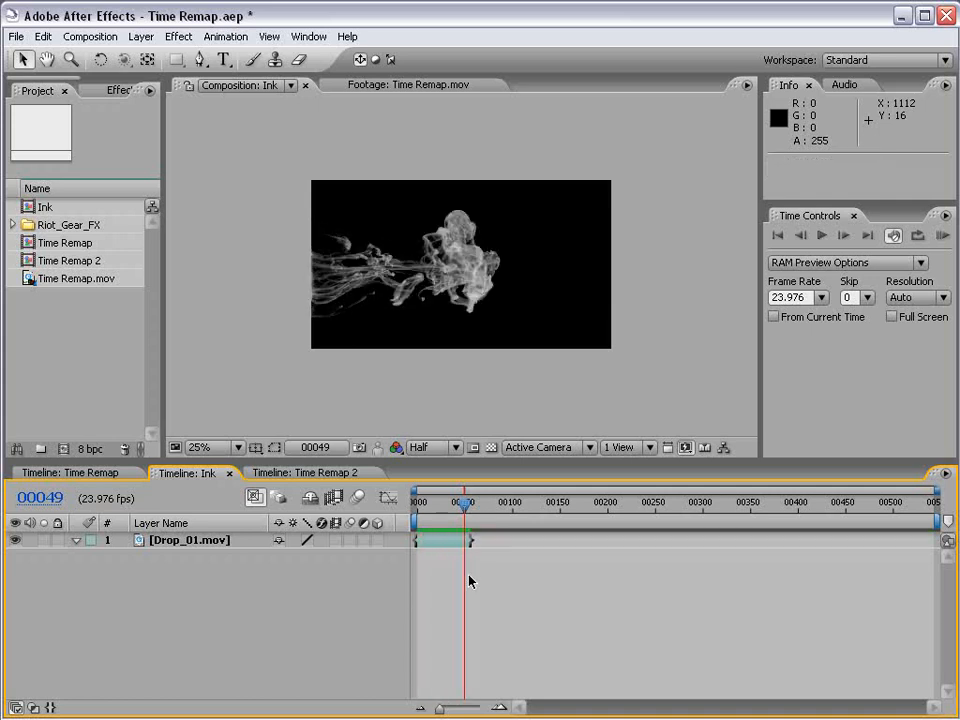
# Step: Set the Drop_01.mov layer's Time Stretch factor to 100%
pyautogui.click(455, 546)
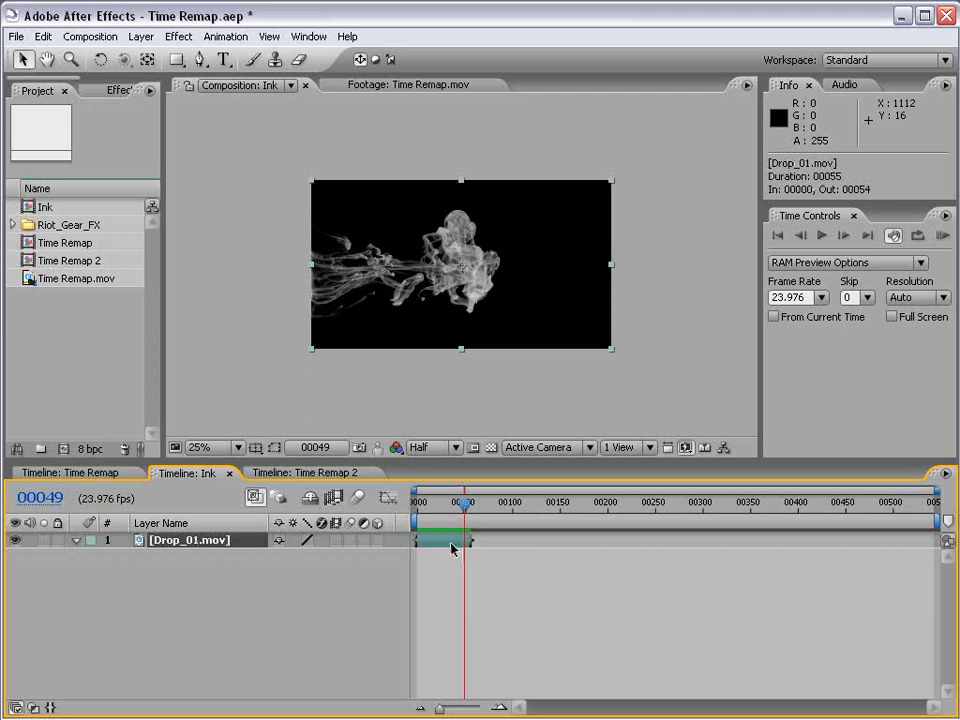
pyautogui.rightClick(443, 540)
pyautogui.moveTo(488, 612)
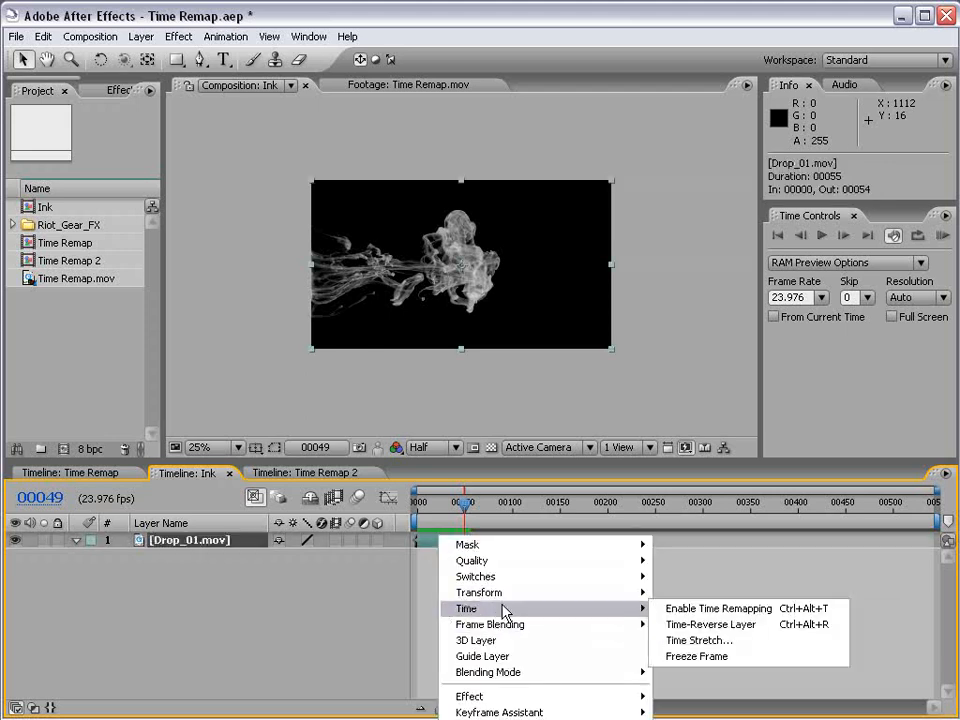
pyautogui.click(697, 640)
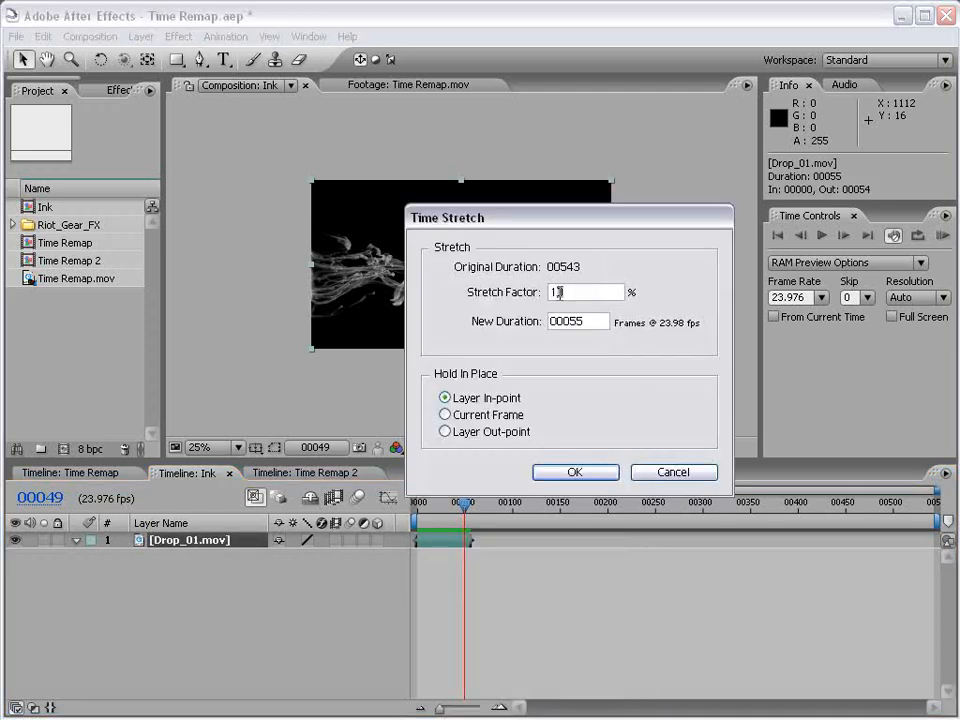
pyautogui.write('00')
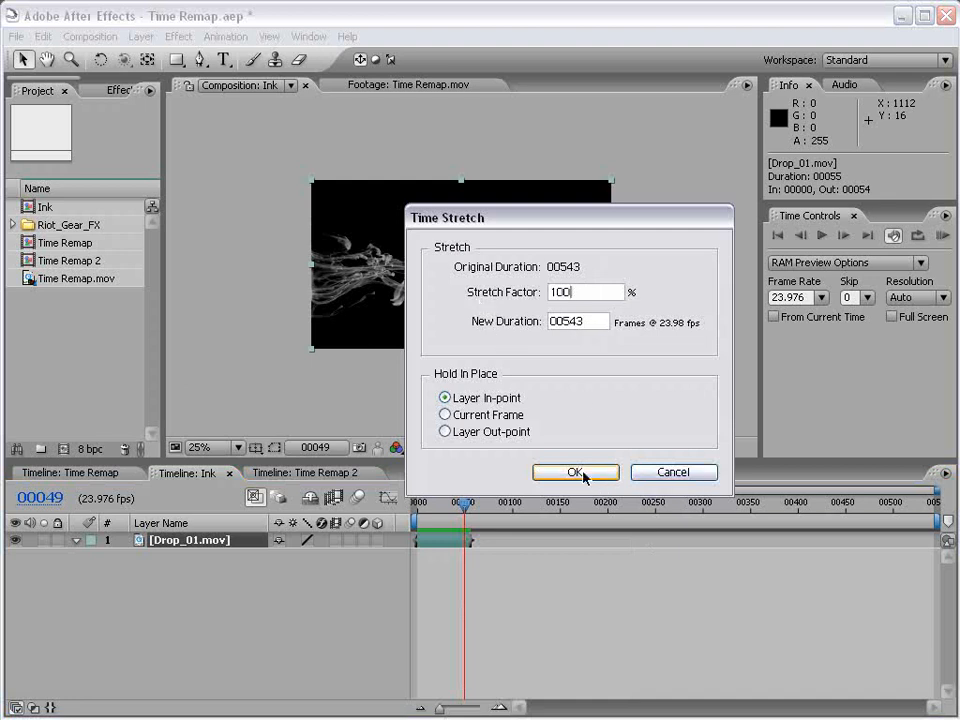
pyautogui.click(575, 472)
# Step: At frame 410, apply the Timewarp effect to the Drop_01.mov layer and widen the effect settings area
pyautogui.moveTo(465, 507); pyautogui.dragTo(808, 505)
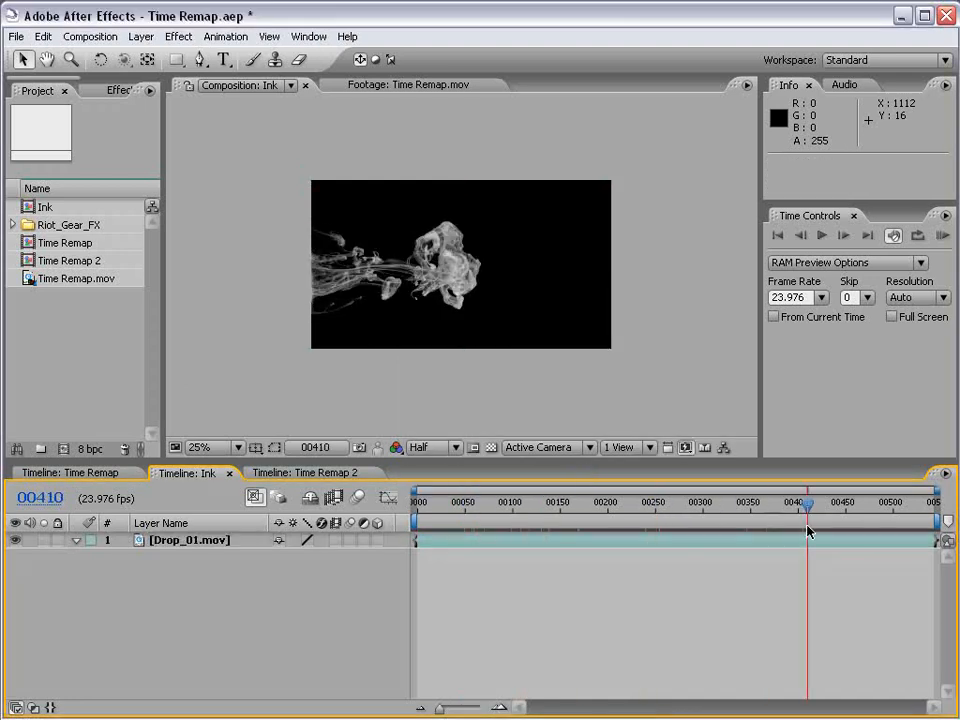
pyautogui.click(525, 285)
pyautogui.click(180, 37)
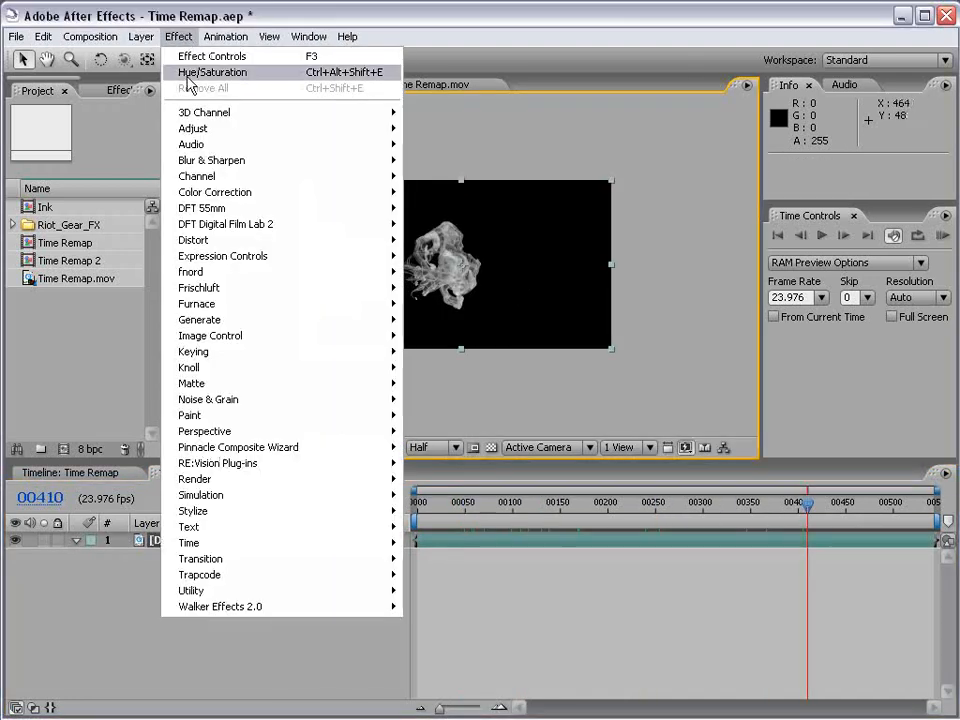
pyautogui.moveTo(214, 543)
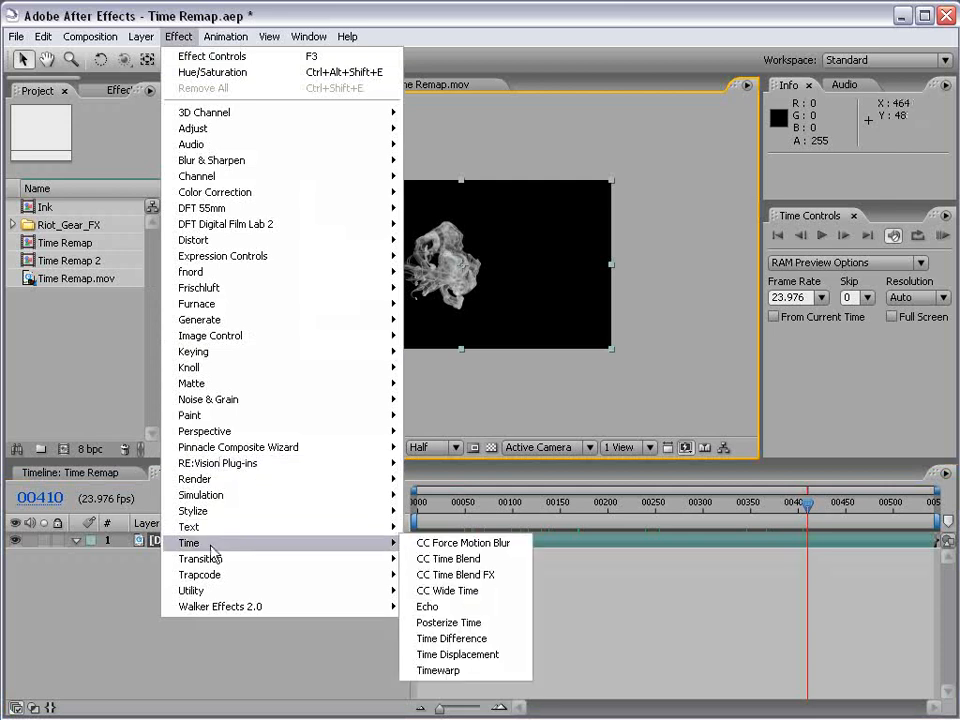
pyautogui.click(440, 670)
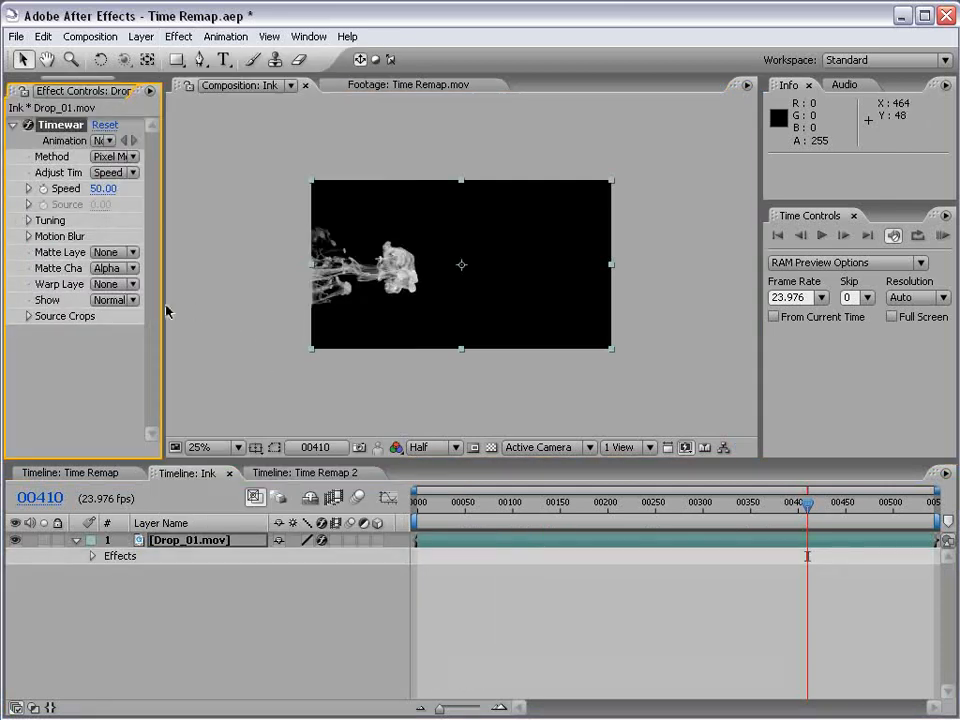
pyautogui.moveTo(166, 311); pyautogui.dragTo(295, 306)
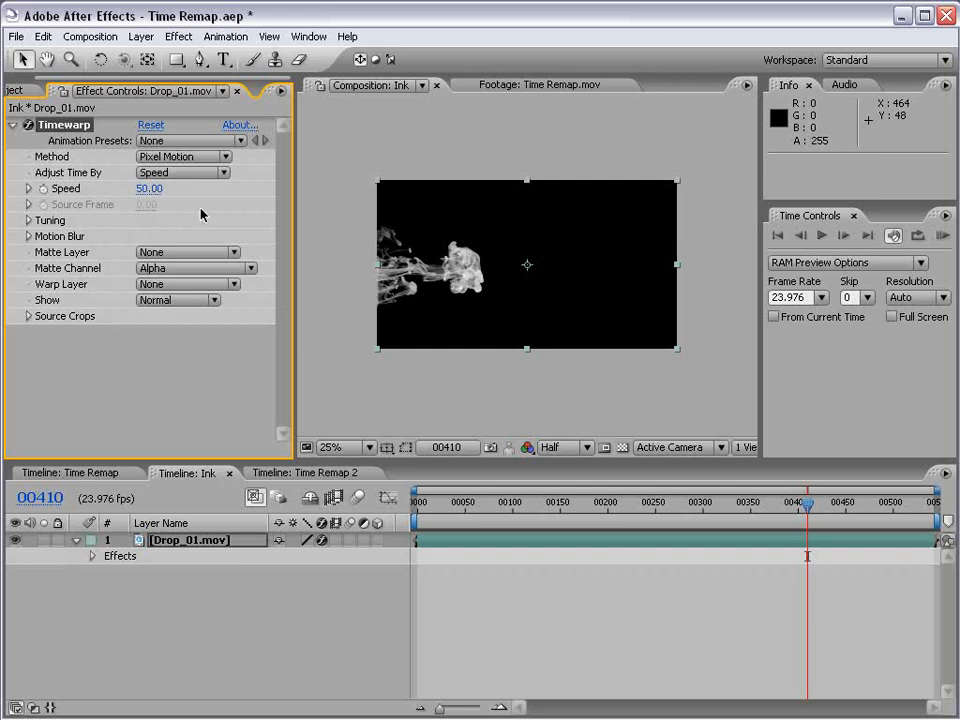
# Step: Examine the Timewarp pixel motion result up close on the ink, frame by frame from 89 to 92
pyautogui.moveTo(461, 510); pyautogui.dragTo(503, 508)
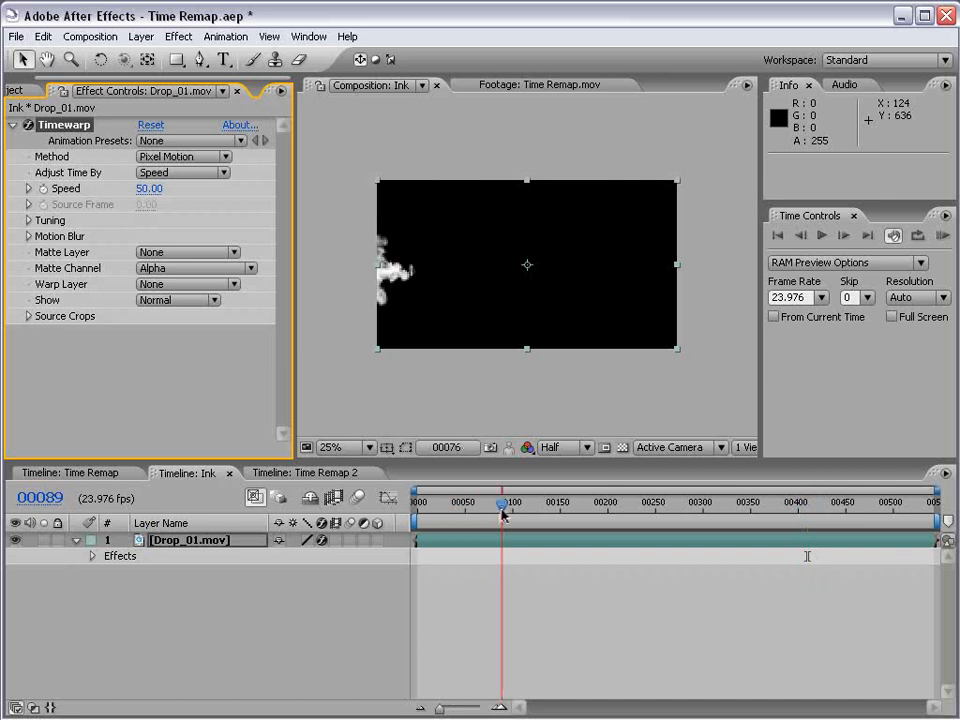
pyautogui.click(170, 166)
pyautogui.click(180, 157)
pyautogui.scroll(1, 444, 334)
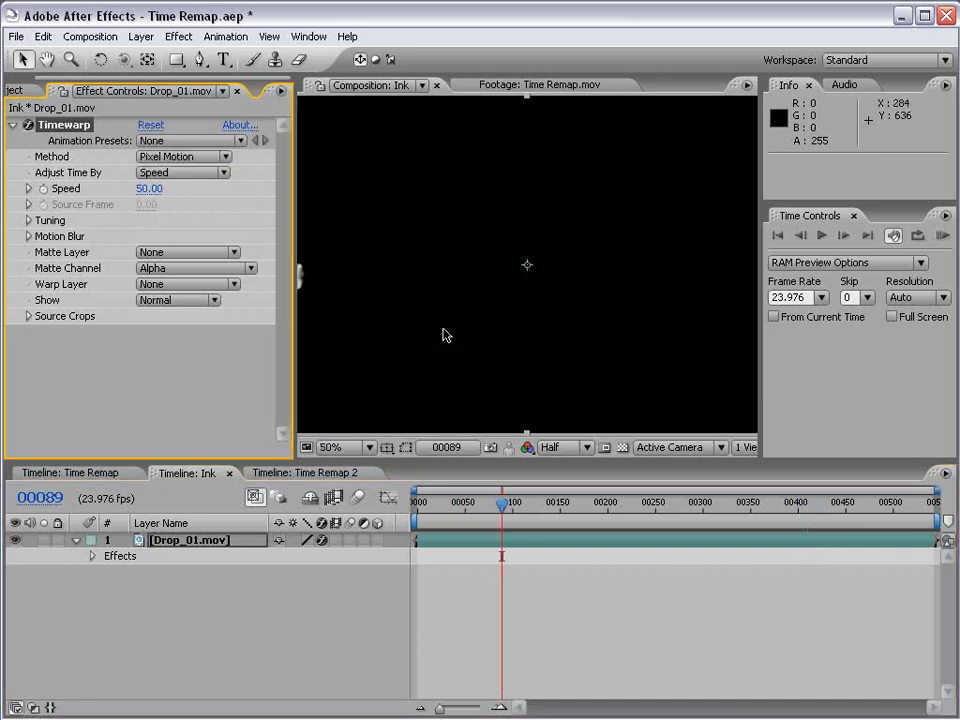
pyautogui.press('space')
pyautogui.moveTo(361, 312); pyautogui.dragTo(493, 313)
pyautogui.press('pagedown')
pyautogui.press('pagedown')
pyautogui.press('pagedown')
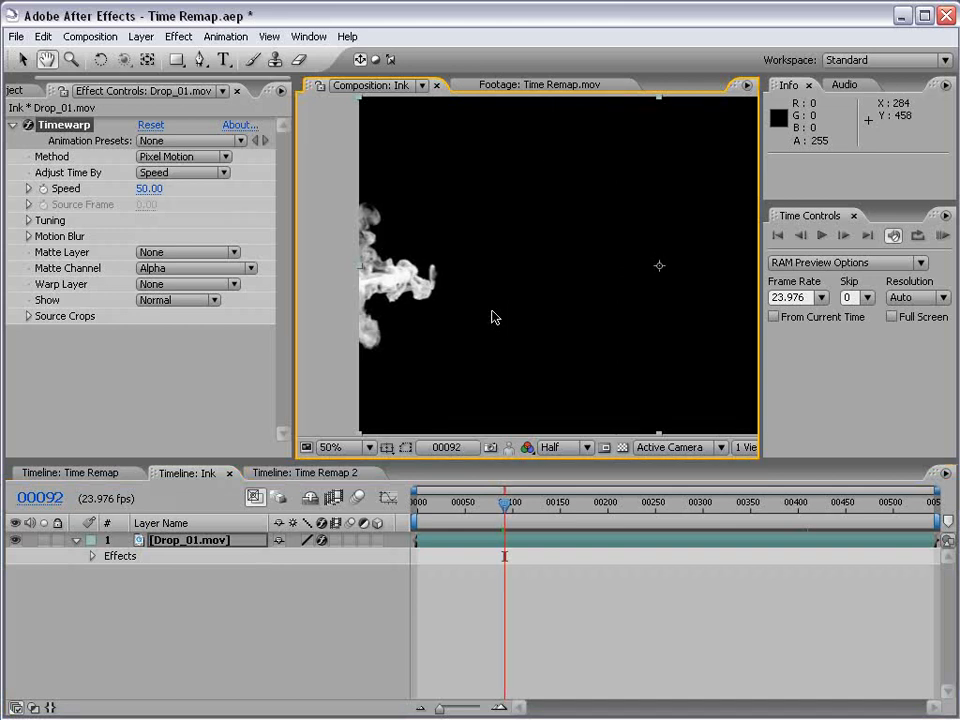
# Step: Slide the Drop_01.mov layer 180 frames earlier and place the current time at frame 362
pyautogui.scroll(-1, 492, 317)
pyautogui.moveTo(568, 306); pyautogui.dragTo(474, 306)
pyautogui.moveTo(514, 503); pyautogui.dragTo(890, 510)
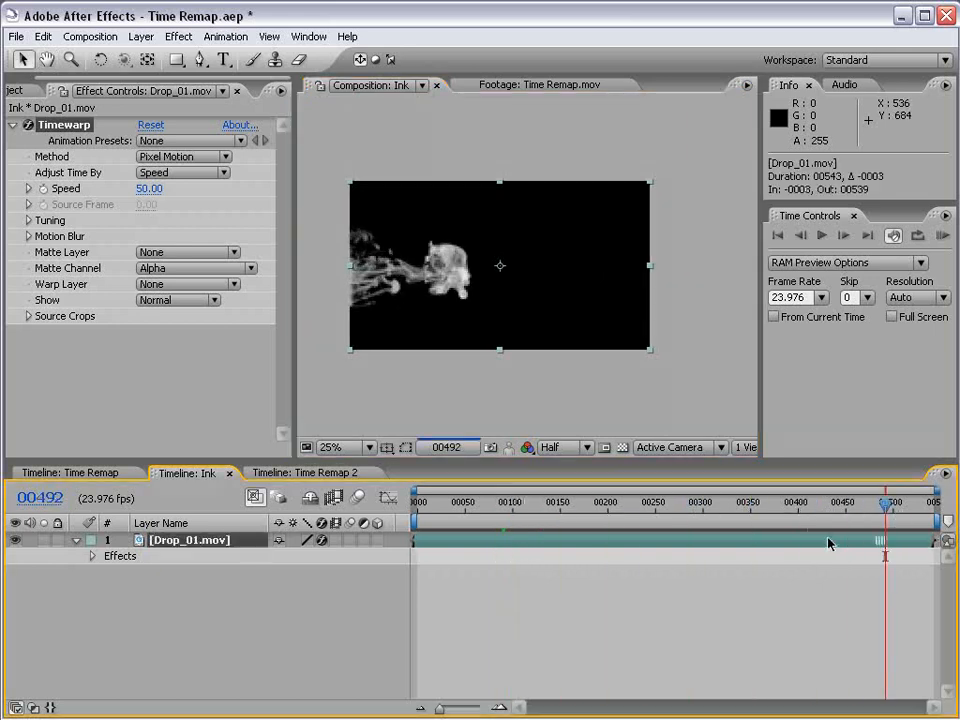
pyautogui.moveTo(828, 540); pyautogui.dragTo(754, 501)
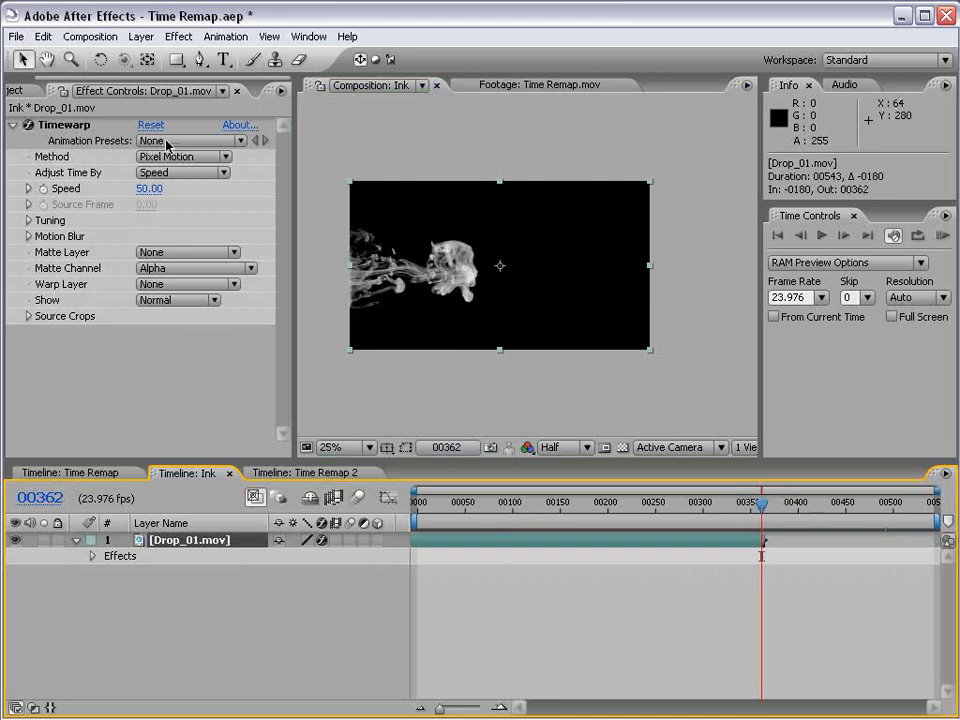
# Step: Set the Timewarp Speed to 100 and slide the Drop_01.mov layer 180 frames forward so it starts at frame 0
pyautogui.click(150, 190)
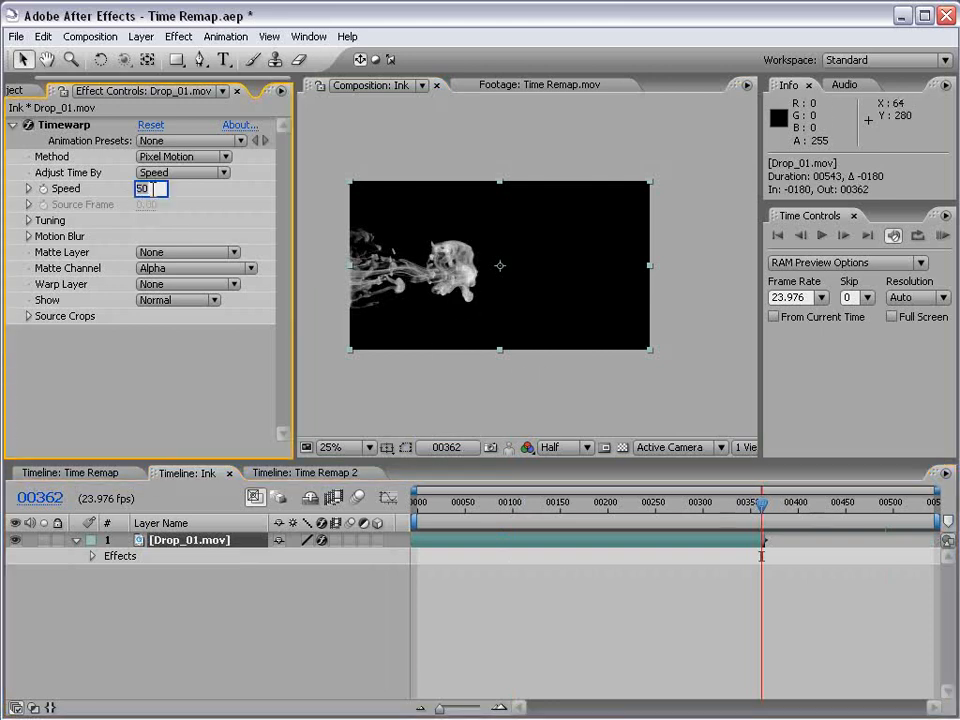
pyautogui.press('Return')
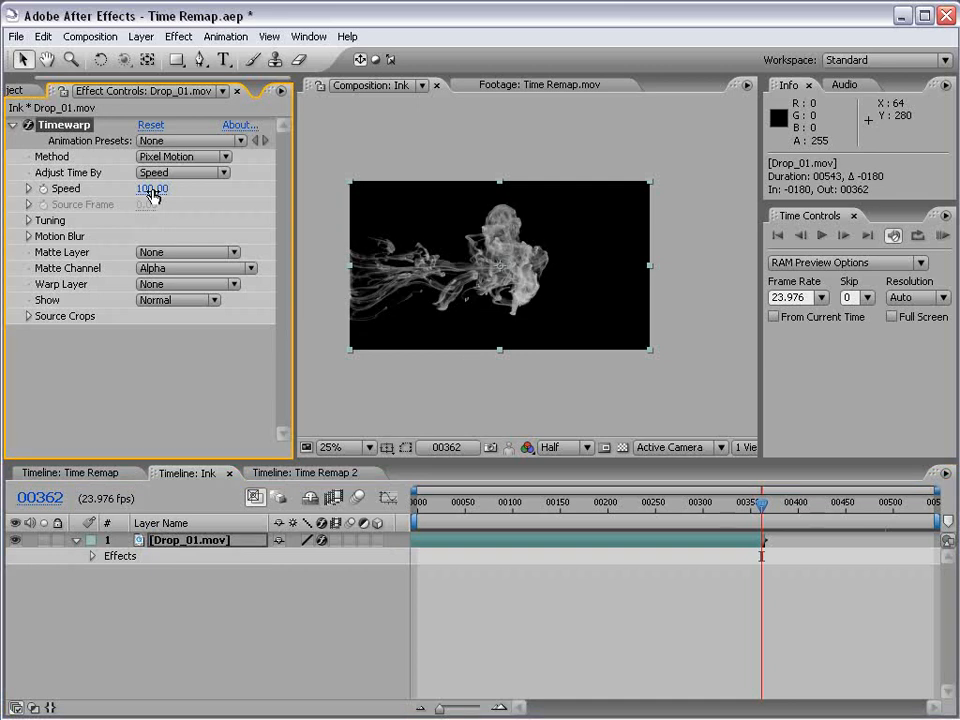
pyautogui.moveTo(724, 538); pyautogui.dragTo(908, 545)
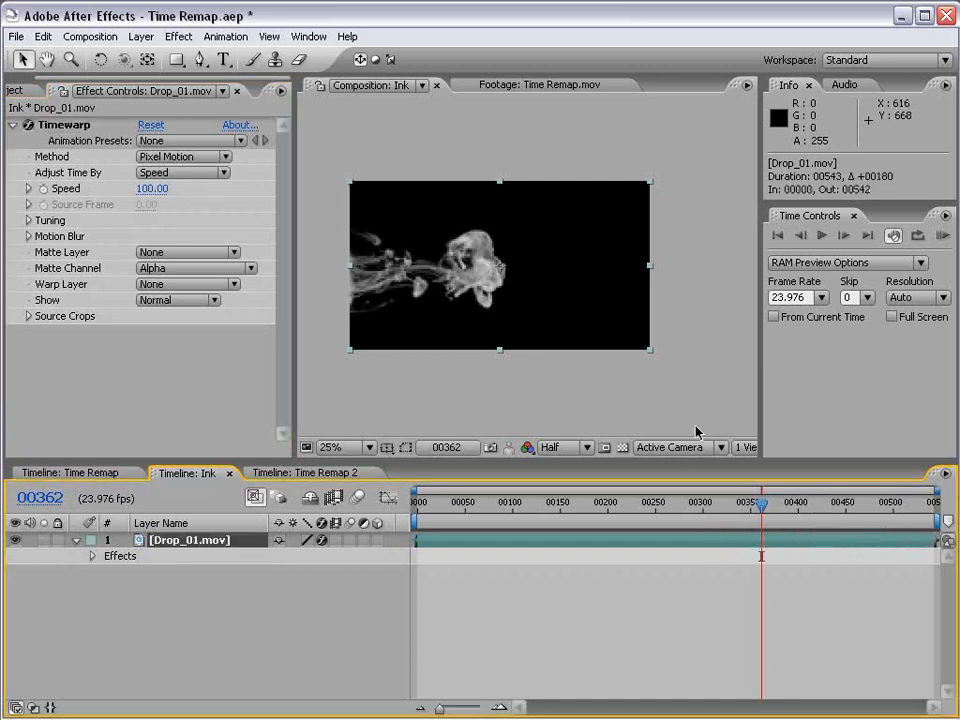
# Step: Set the Timewarp Speed to 50 and move the current time to the final frame, 542
pyautogui.click(152, 188)
pyautogui.press('Return')
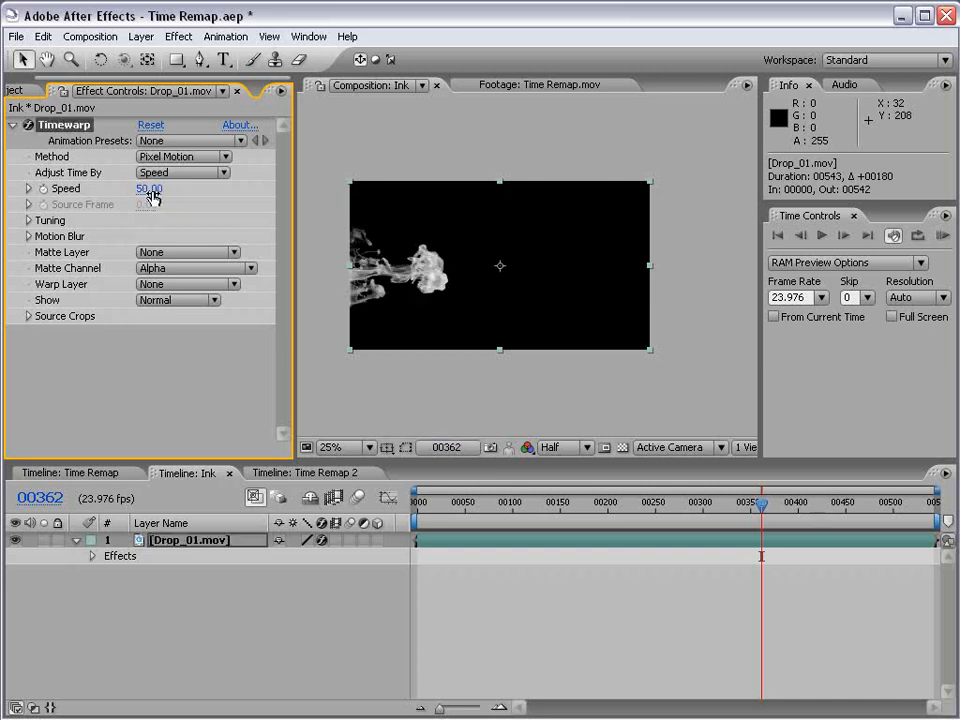
pyautogui.moveTo(906, 497); pyautogui.dragTo(938, 505)
pyautogui.click(938, 505)
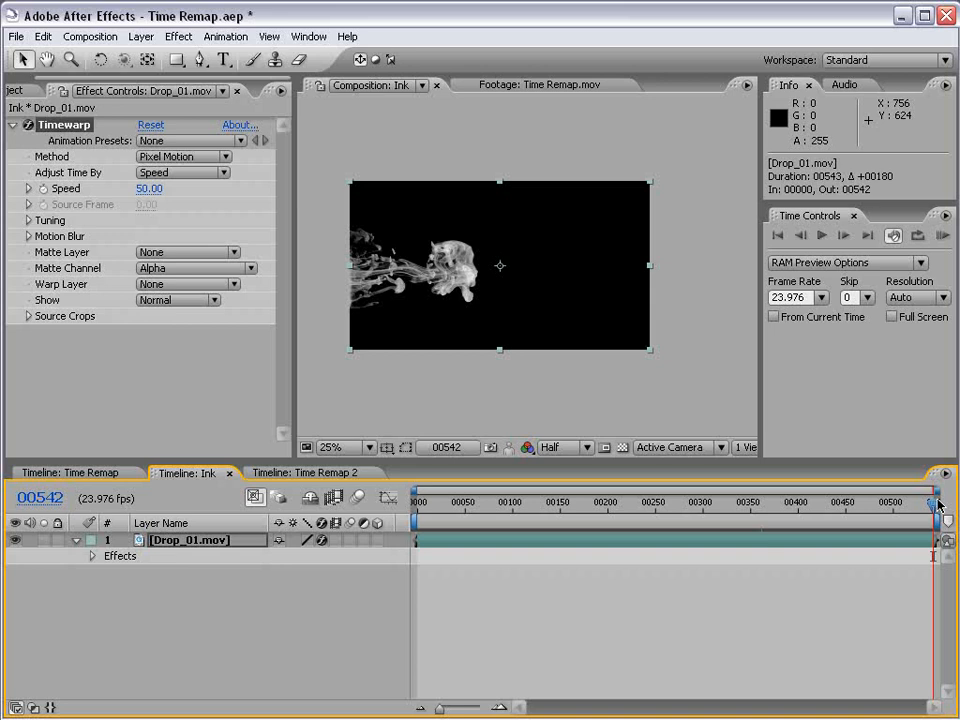
# Step: Pre-compose the Drop_01.mov layer as Drop_01.mov Comp 1, leaving all attributes in the Ink composition
pyautogui.click(479, 543)
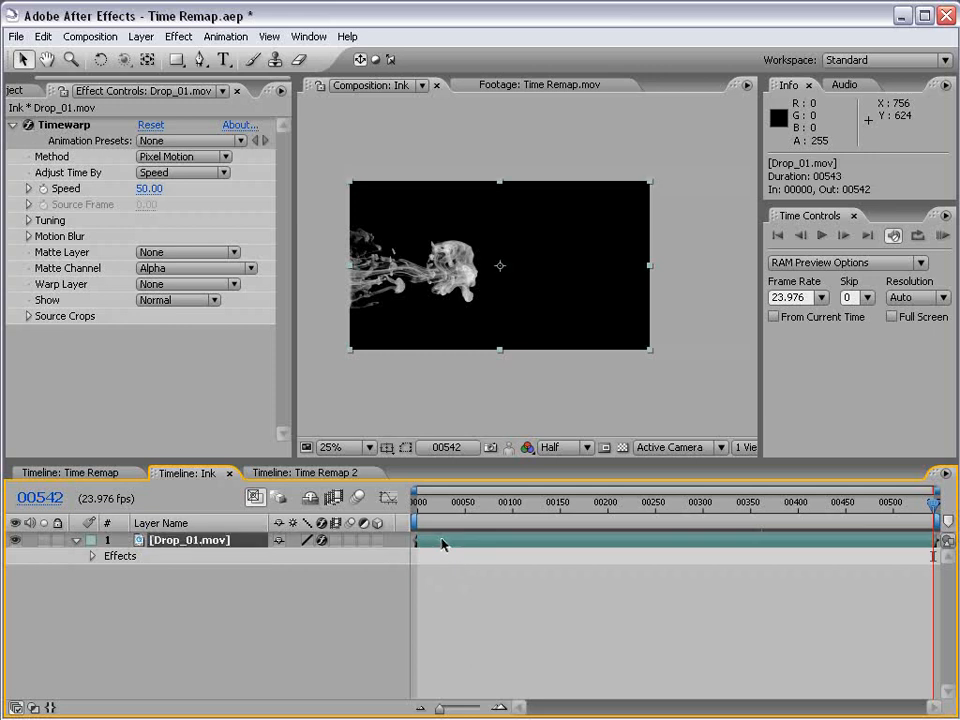
pyautogui.click(141, 36)
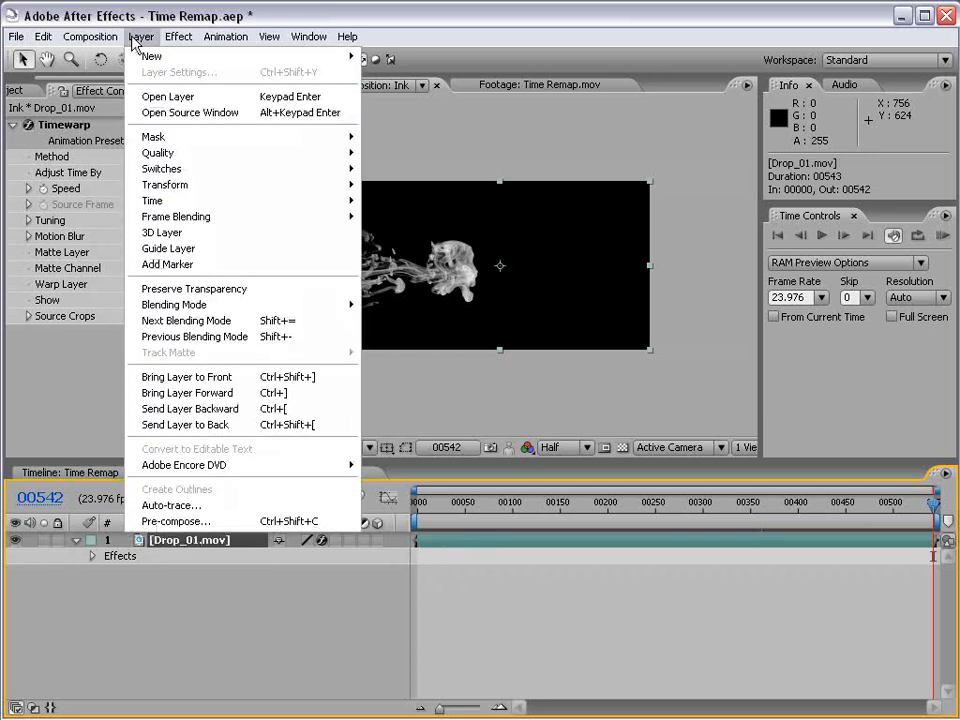
pyautogui.click(185, 528)
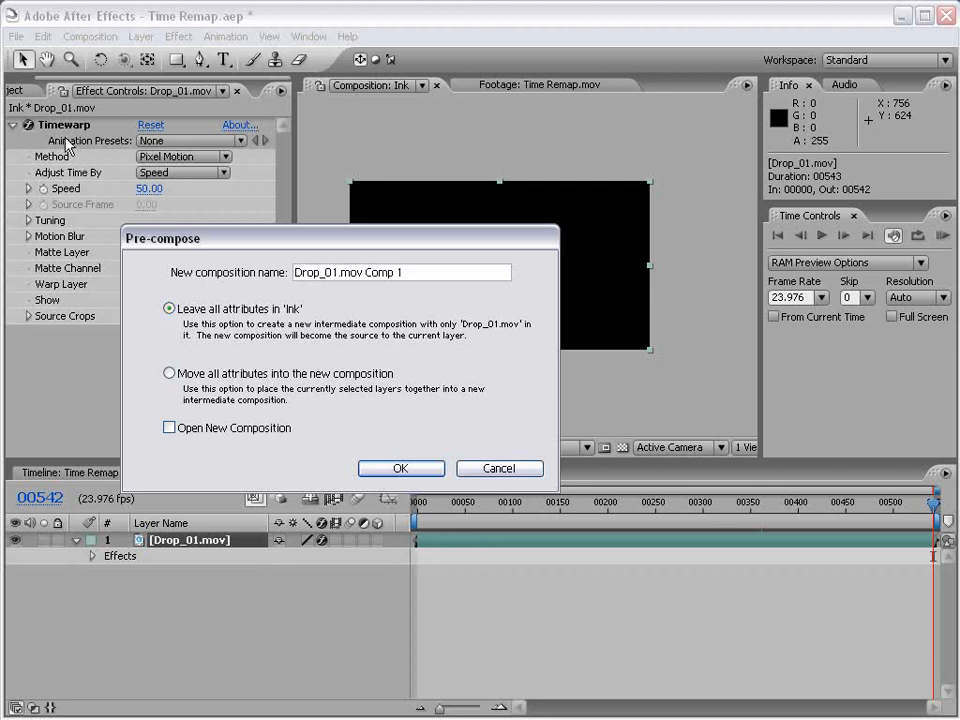
pyautogui.click(381, 470)
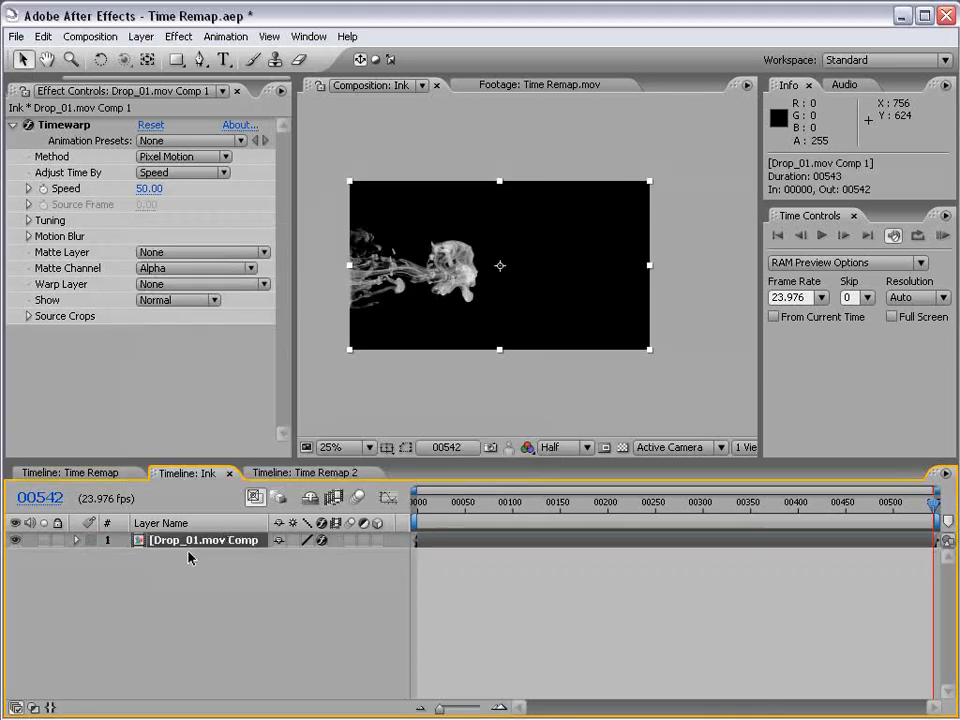
# Step: Look inside Drop_01.mov Comp 1 at the nested footage and return to the Ink composition
pyautogui.doubleClick(497, 545)
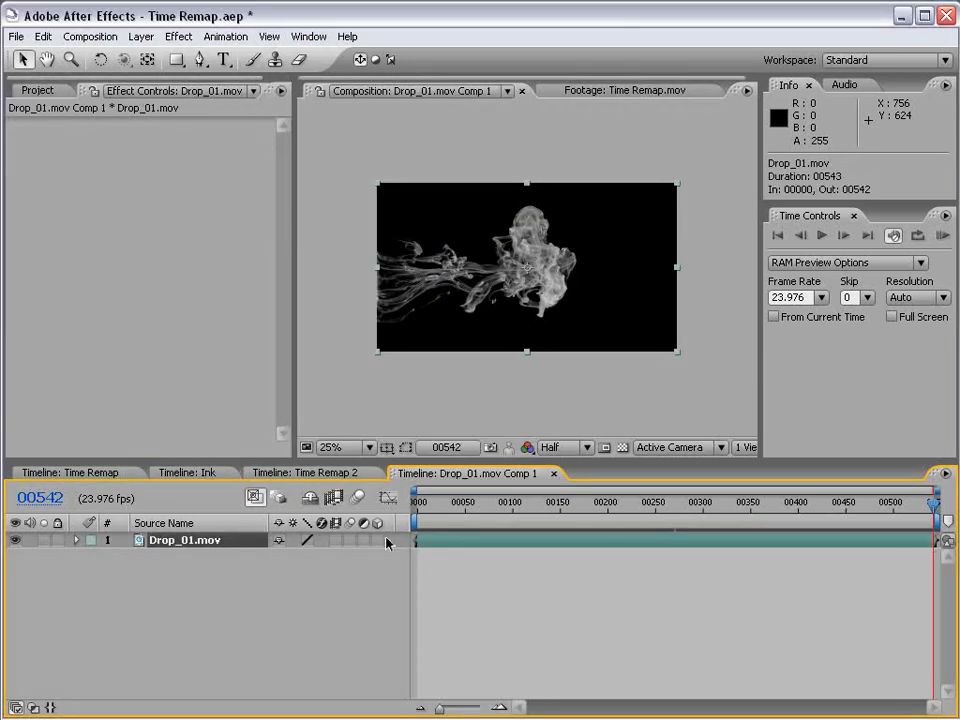
pyautogui.click(465, 566)
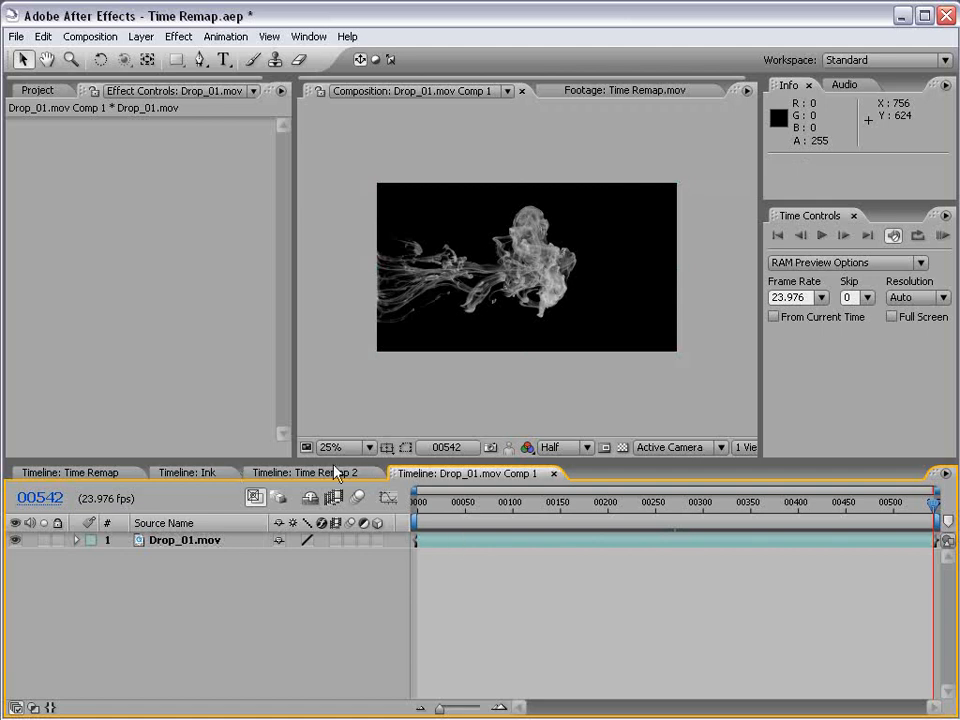
pyautogui.click(554, 474)
pyautogui.click(187, 472)
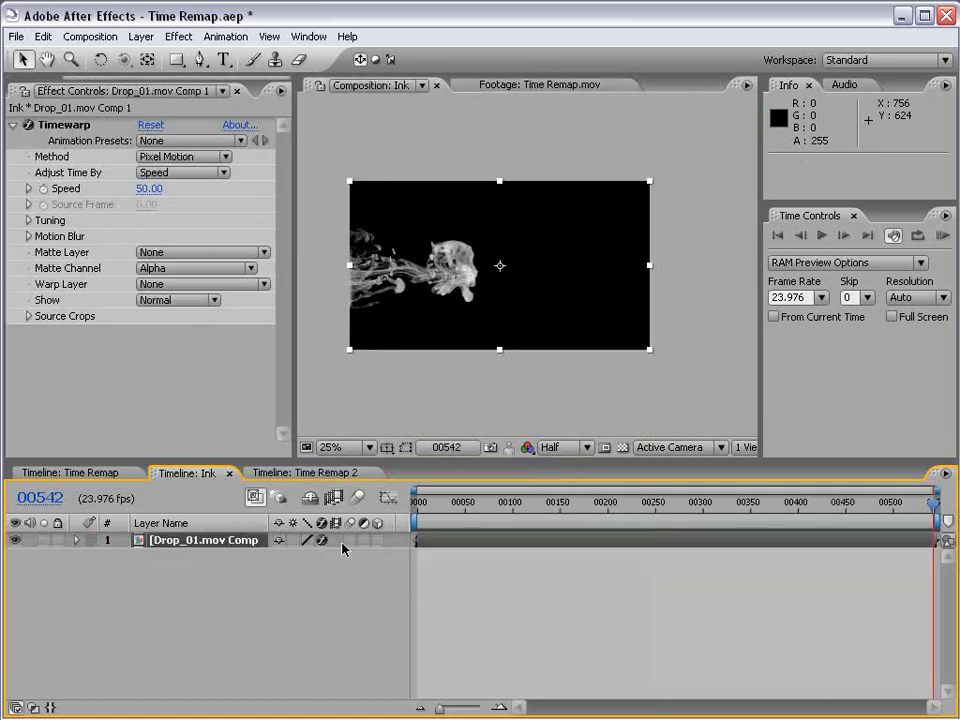
# Step: Open Drop_01.mov Comp 1 and set its composition duration to 1200 frames
pyautogui.click(446, 561)
pyautogui.doubleClick(452, 546)
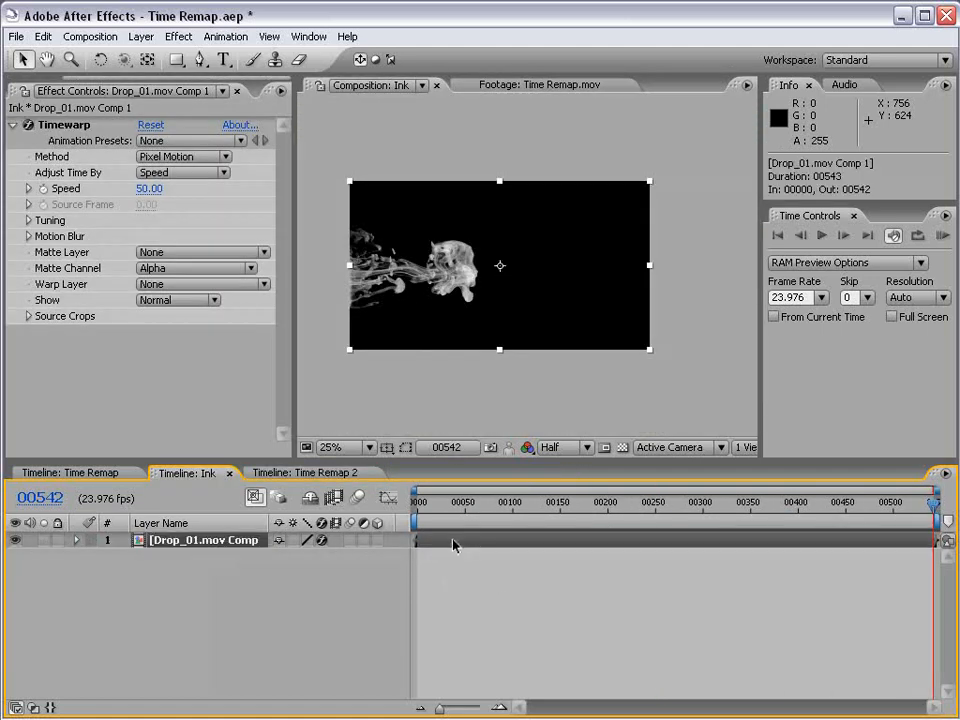
pyautogui.click(462, 544)
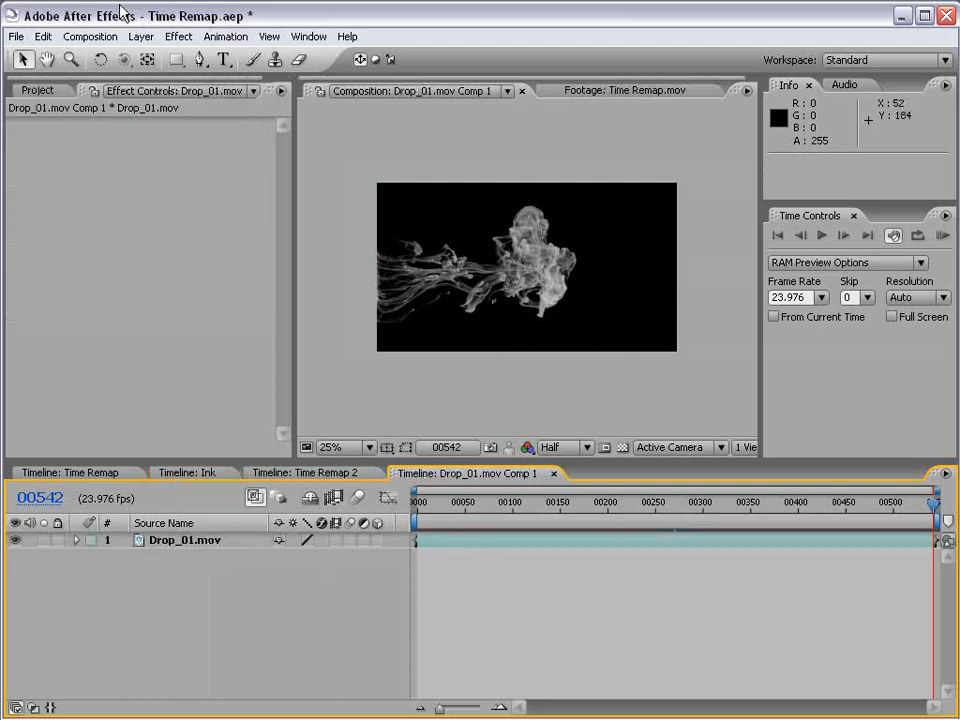
pyautogui.click(90, 37)
pyautogui.click(110, 80)
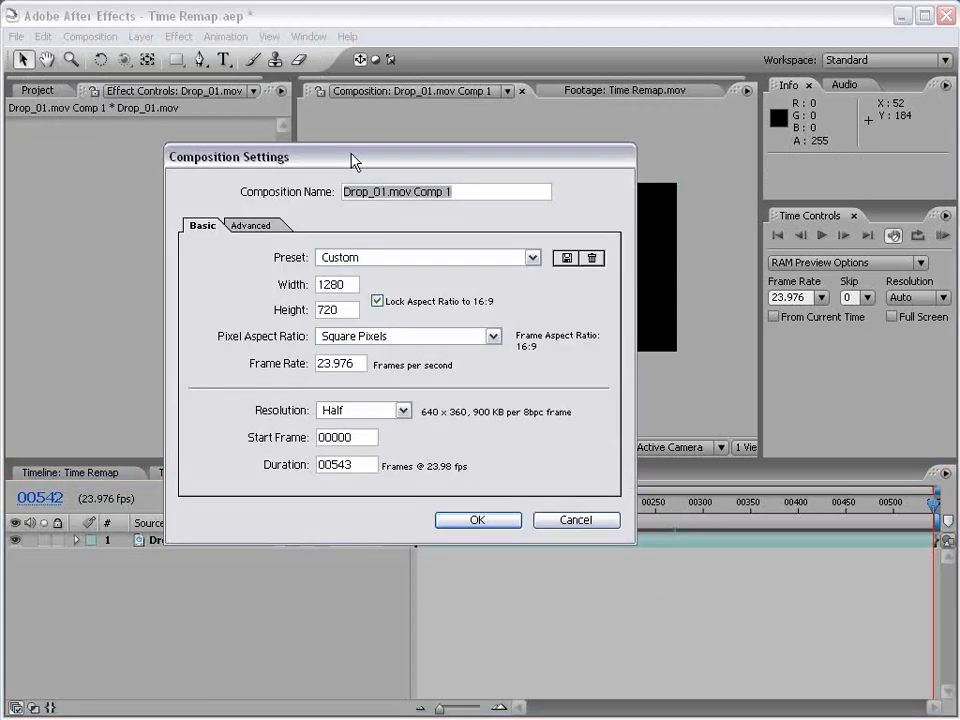
pyautogui.moveTo(354, 161); pyautogui.dragTo(330, 175)
pyautogui.click(338, 479)
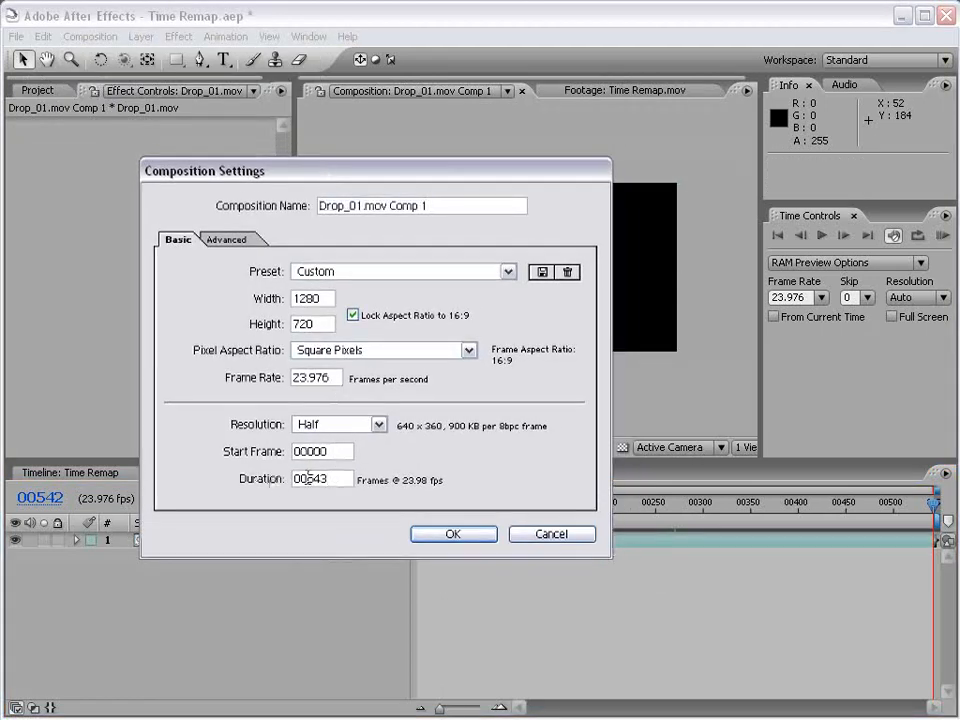
pyautogui.moveTo(308, 478); pyautogui.dragTo(375, 480)
pyautogui.write('1200')
pyautogui.click(452, 535)
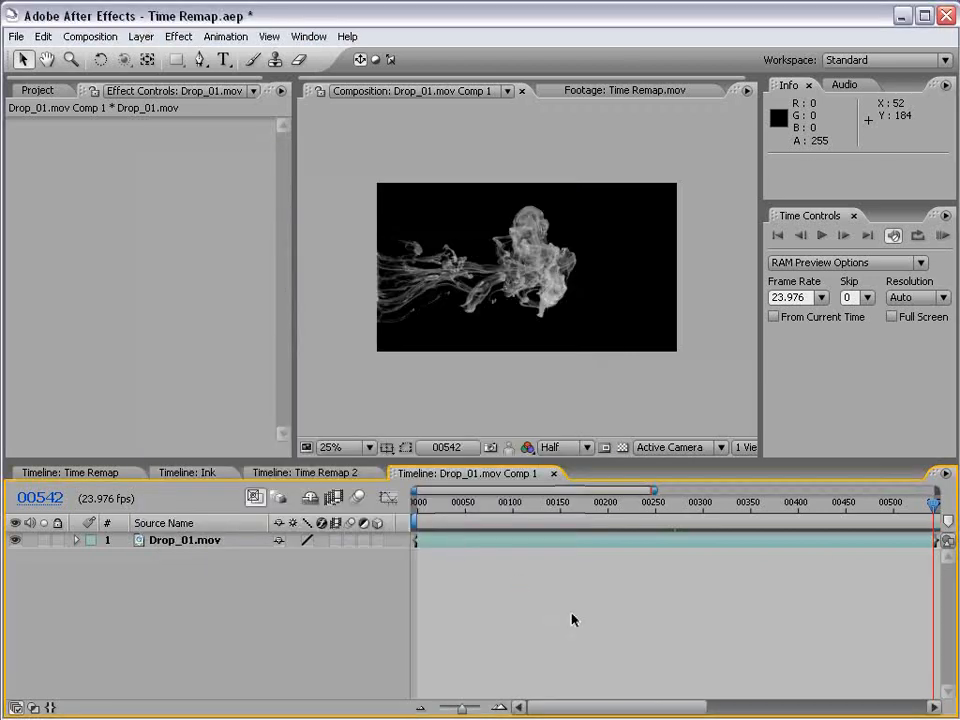
pyautogui.scroll(-5, 573, 616)
pyautogui.scroll(-3, 559, 578)
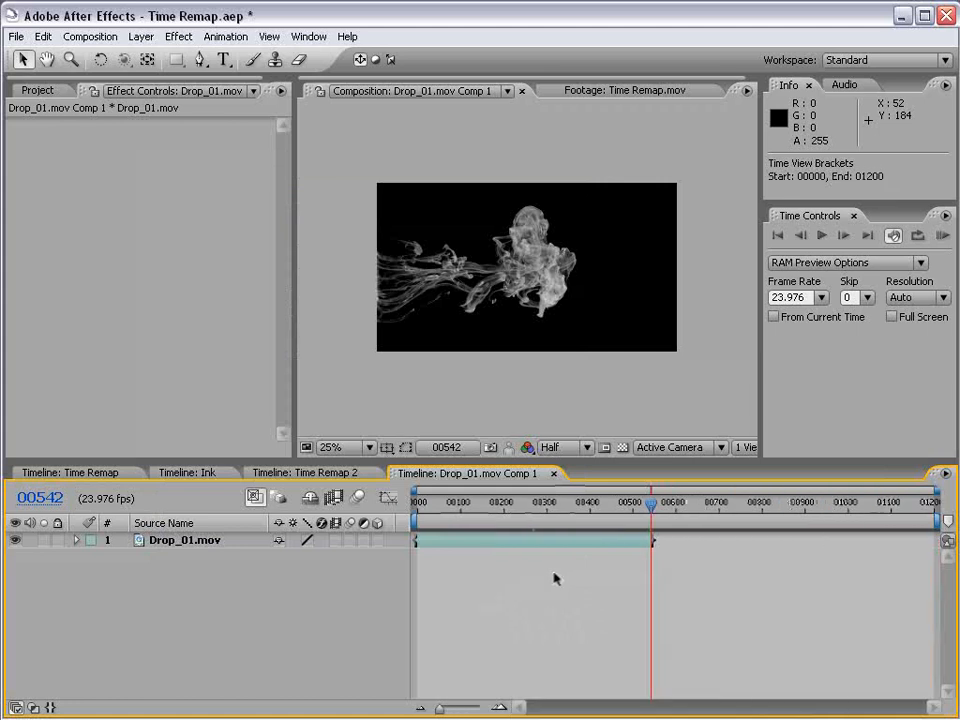
# Step: Scrub Drop_01.mov Comp 1 past the end of the footage to frame 873, and scrub the Ink composition to frame 326
pyautogui.moveTo(652, 512); pyautogui.dragTo(592, 502)
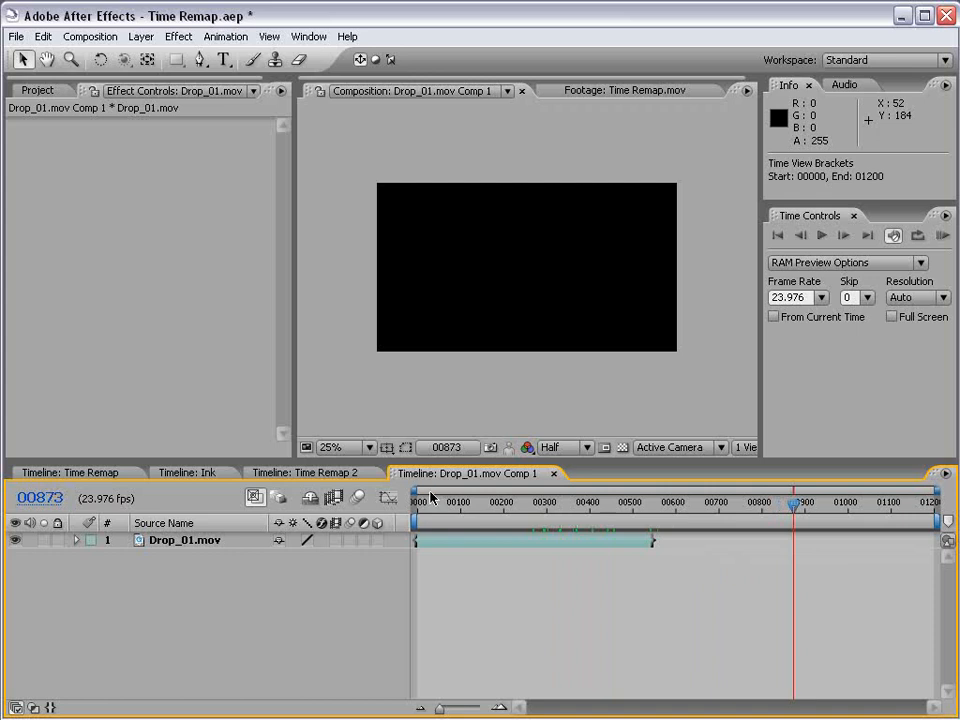
pyautogui.click(185, 472)
pyautogui.moveTo(489, 512); pyautogui.dragTo(729, 511)
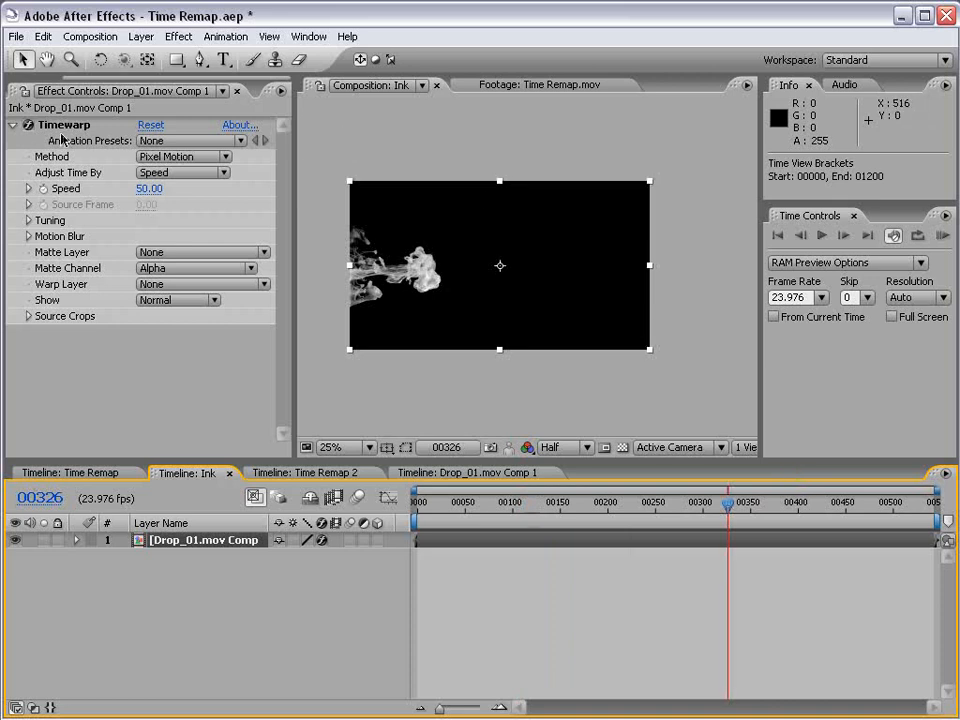
# Step: Set the Ink composition's duration to 1200 frames
pyautogui.click(529, 560)
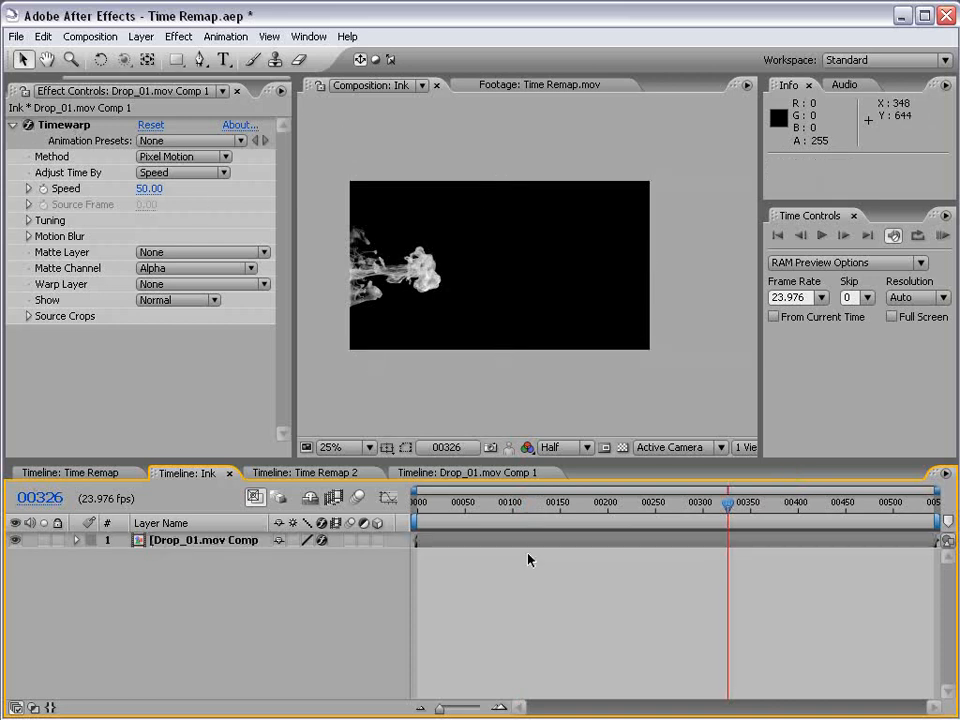
pyautogui.click(90, 36)
pyautogui.click(109, 77)
pyautogui.moveTo(338, 476); pyautogui.dragTo(308, 474)
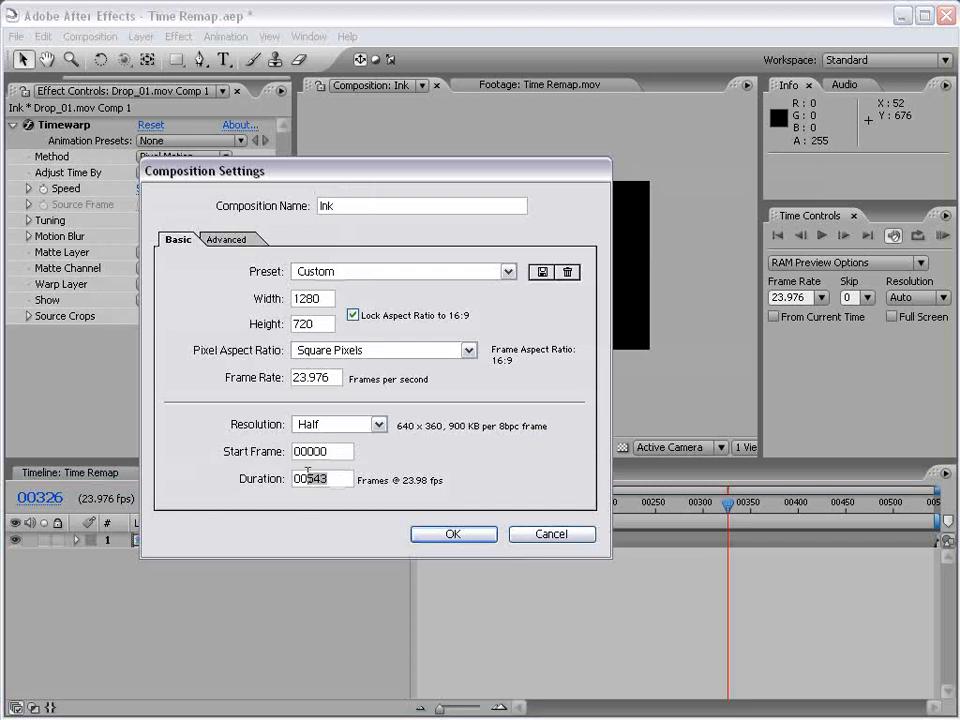
pyautogui.write('1200')
pyautogui.press('Return')
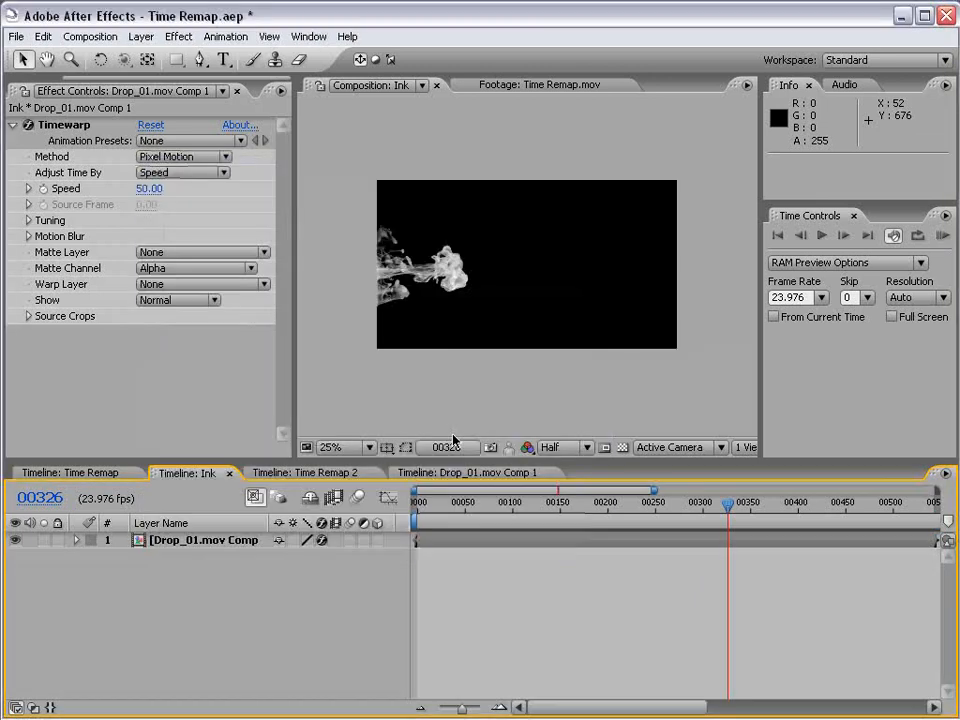
# Step: Extend the nested Drop_01.mov Comp 1 layer to the end of the Ink composition and place the current time at frame 595
pyautogui.moveTo(655, 490)
pyautogui.mouseDown()
pyautogui.moveTo(815, 678)
pyautogui.moveTo(940, 660)
pyautogui.mouseUp()
pyautogui.moveTo(557, 505)
pyautogui.mouseDown()
pyautogui.moveTo(620, 505)
pyautogui.moveTo(657, 540)
pyautogui.moveTo(811, 542)
pyautogui.mouseUp()
pyautogui.moveTo(811, 542); pyautogui.dragTo(872, 542)
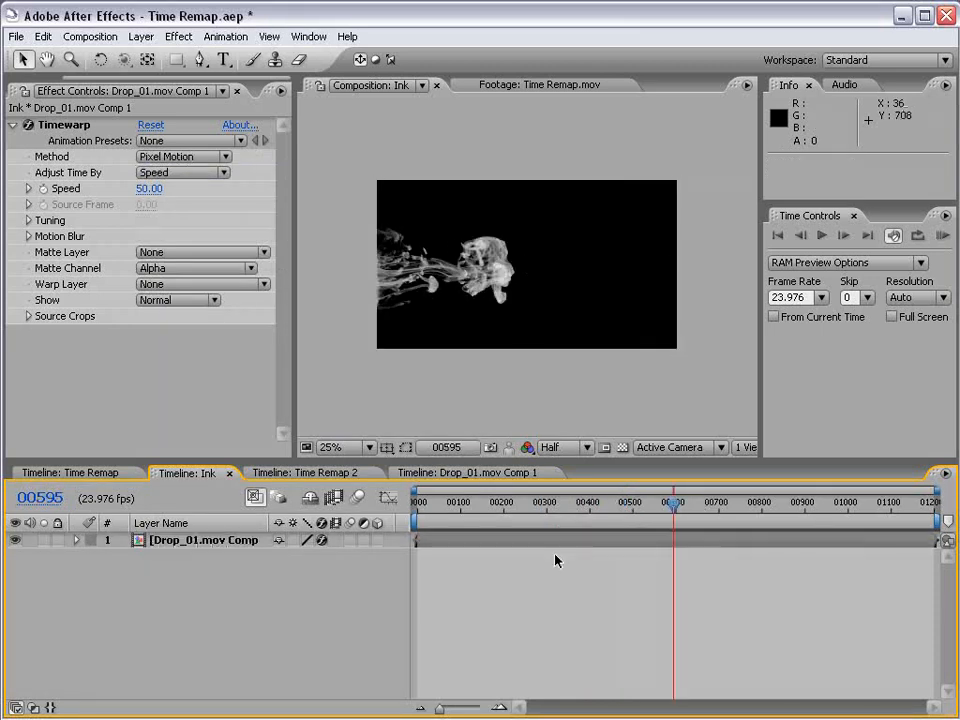
# Step: Compare the ink with Timewarp disabled at frames 923 and 492 and with Timewarp enabled again up to frame 1072
pyautogui.click(28, 124)
pyautogui.click(630, 570)
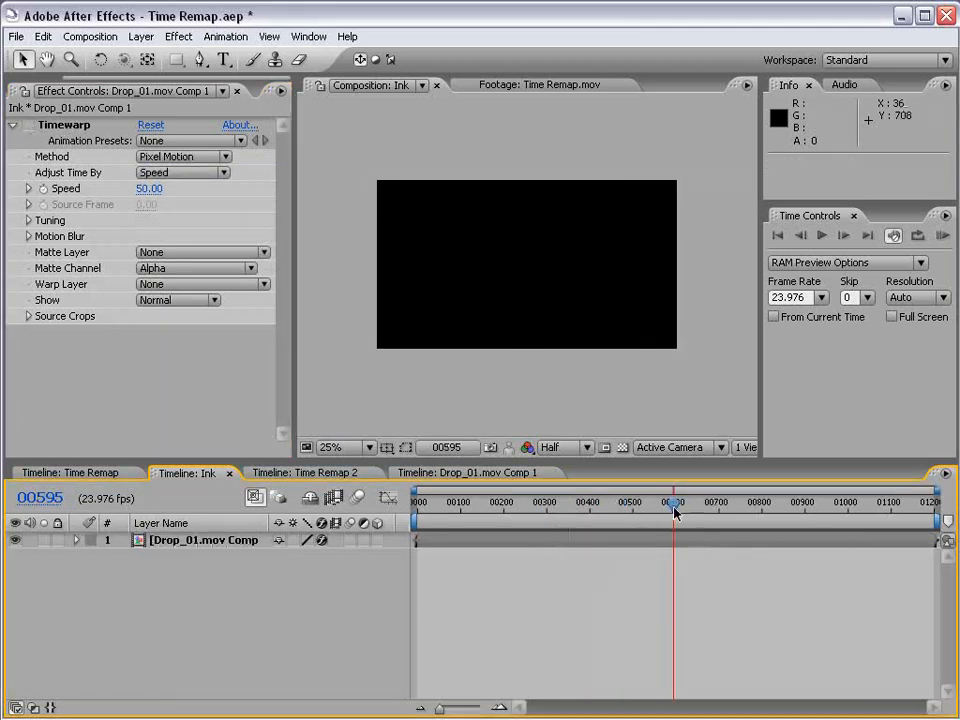
pyautogui.moveTo(674, 513)
pyautogui.mouseDown()
pyautogui.moveTo(598, 508)
pyautogui.moveTo(801, 512)
pyautogui.moveTo(694, 512)
pyautogui.moveTo(816, 524)
pyautogui.mouseUp()
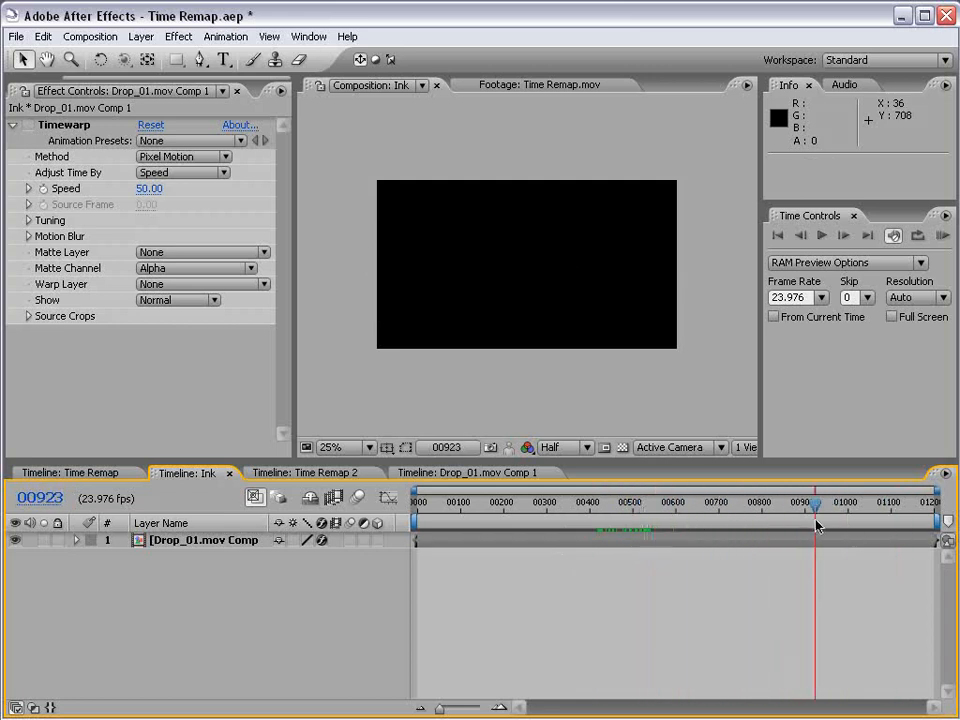
pyautogui.click(629, 513)
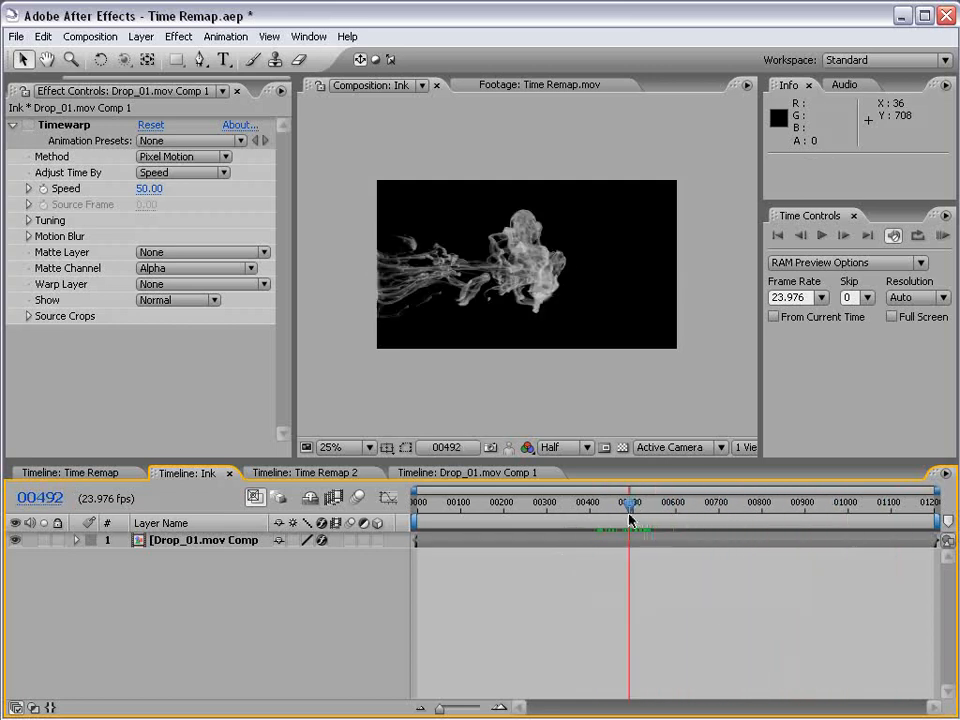
pyautogui.click(27, 124)
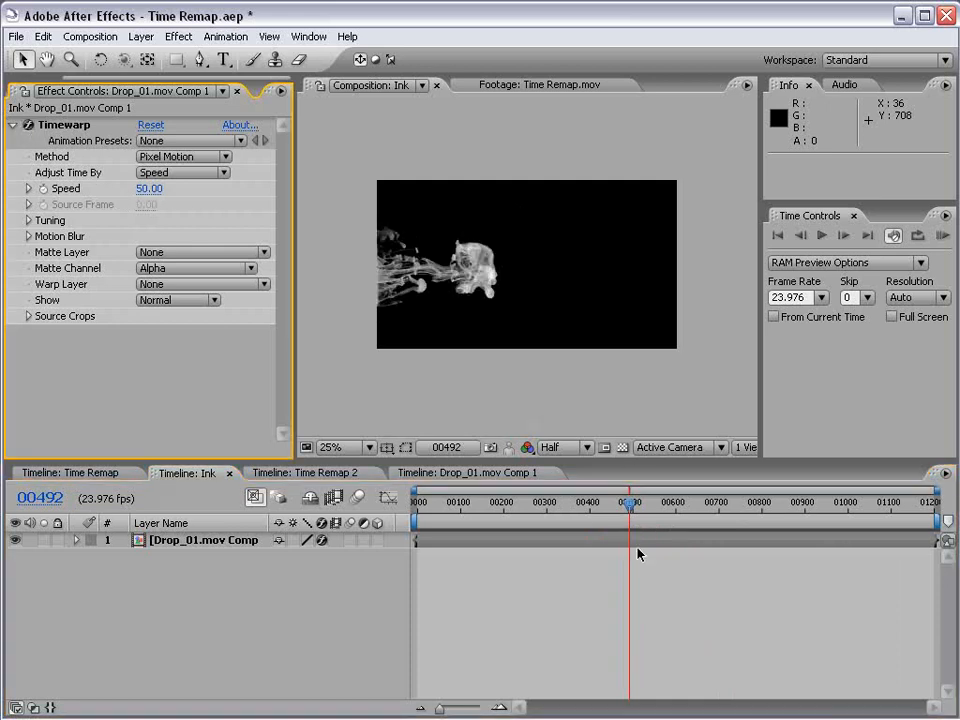
pyautogui.moveTo(632, 510)
pyautogui.mouseDown()
pyautogui.moveTo(901, 509)
pyautogui.moveTo(881, 514)
pyautogui.mouseUp()
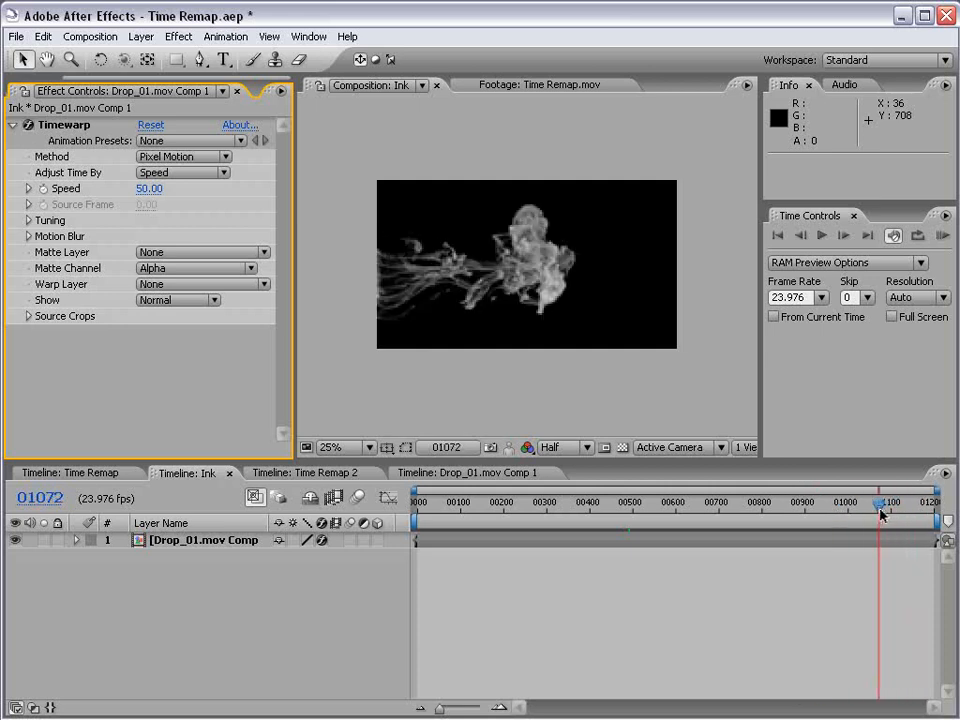
# Step: Set the Timewarp Speed on the nested ink layer to 25
pyautogui.click(150, 188)
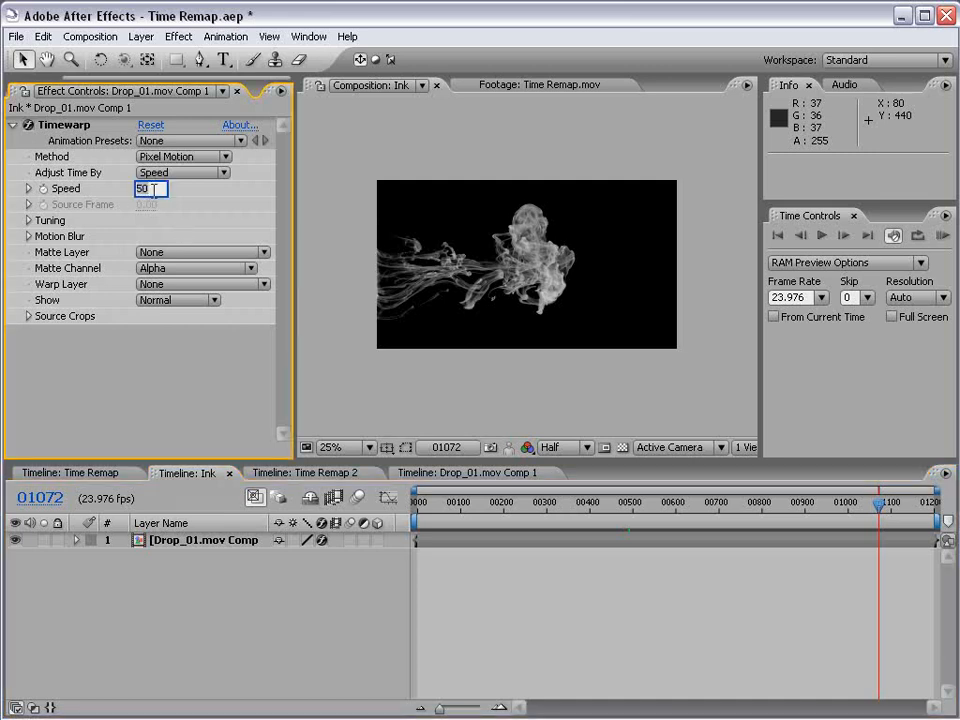
pyautogui.write('25')
pyautogui.press('Return')
# Step: Open the nested Drop_01.mov Comp 1 composition and set its duration to 2400 frames
pyautogui.doubleClick(503, 545)
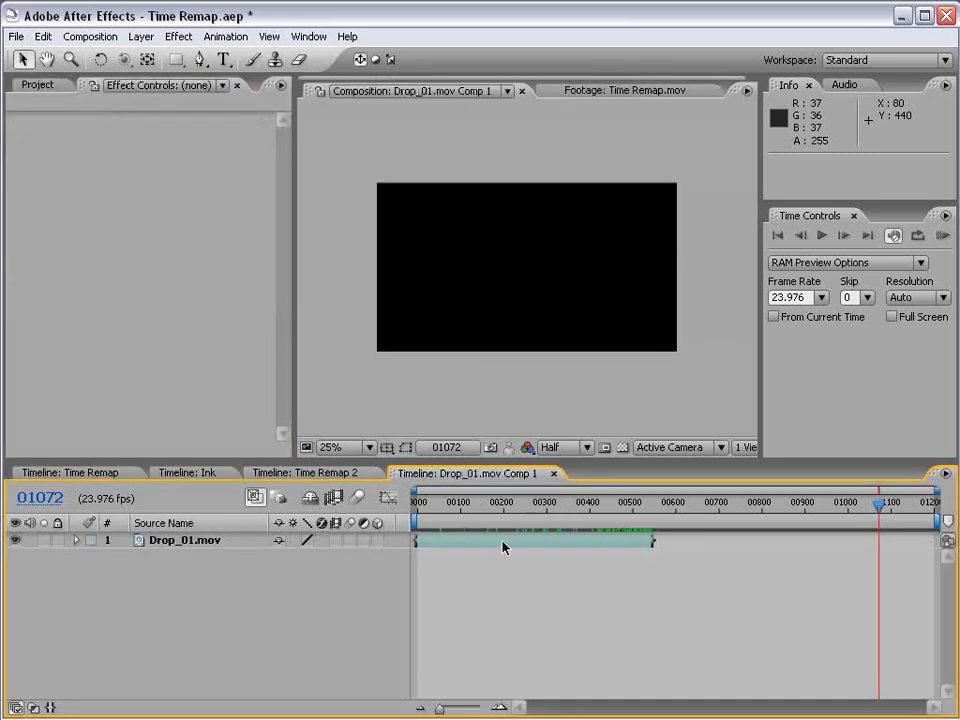
pyautogui.click(500, 545)
pyautogui.click(90, 36)
pyautogui.click(100, 79)
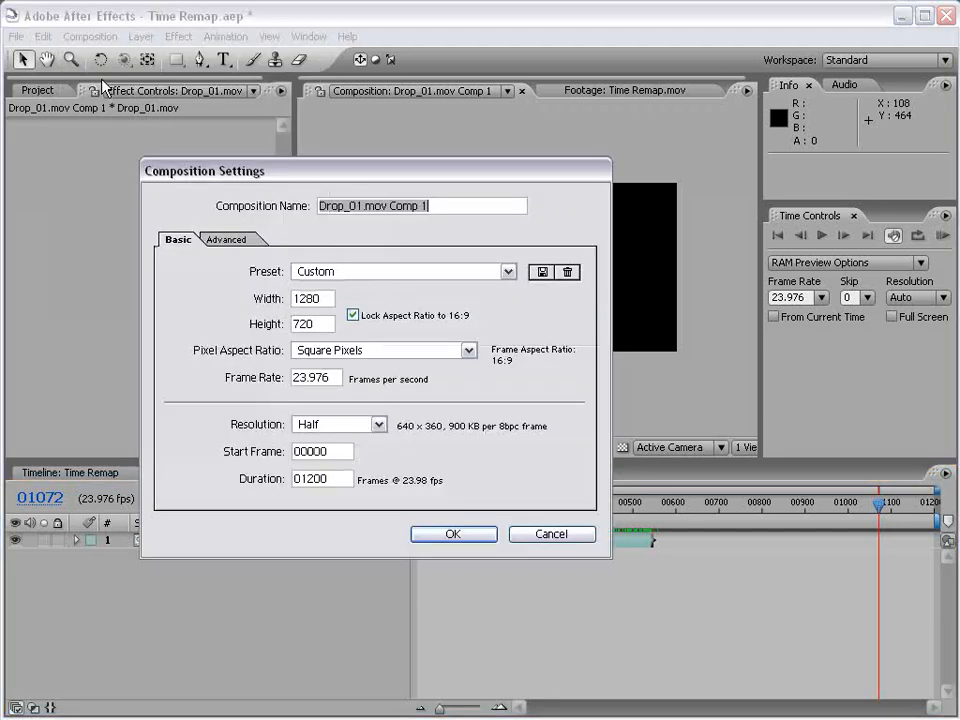
pyautogui.click(340, 478)
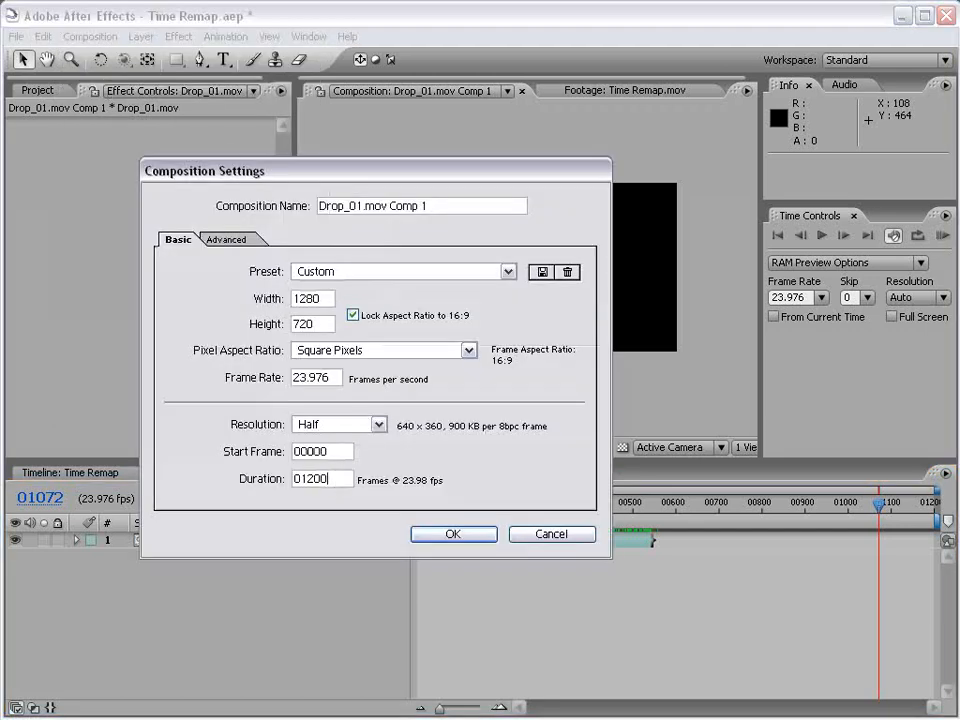
pyautogui.press('Return')
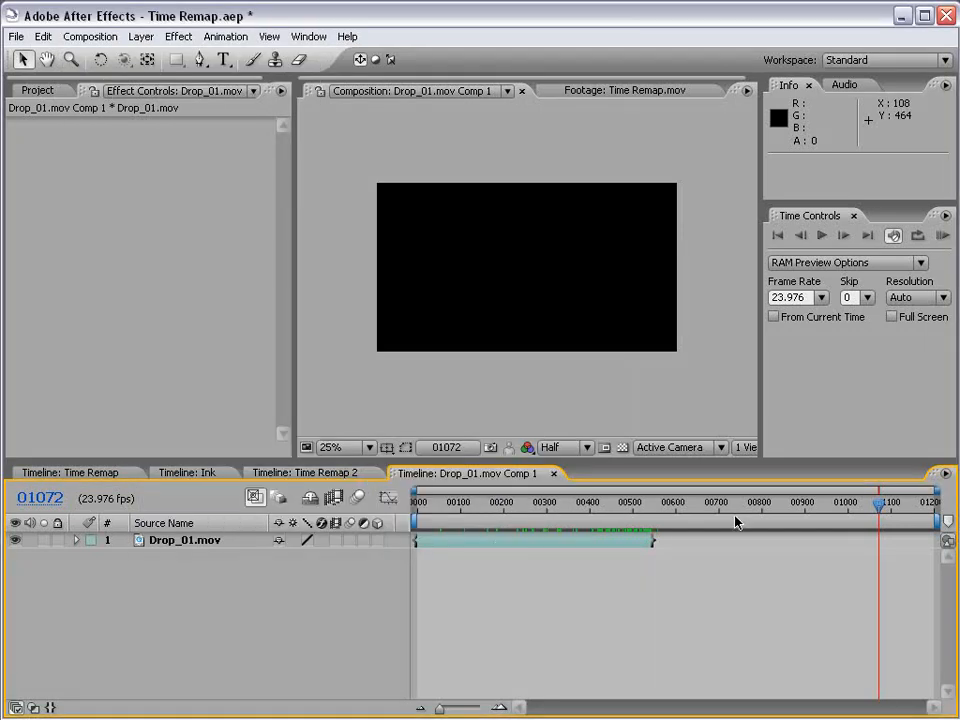
pyautogui.click(90, 36)
pyautogui.click(100, 79)
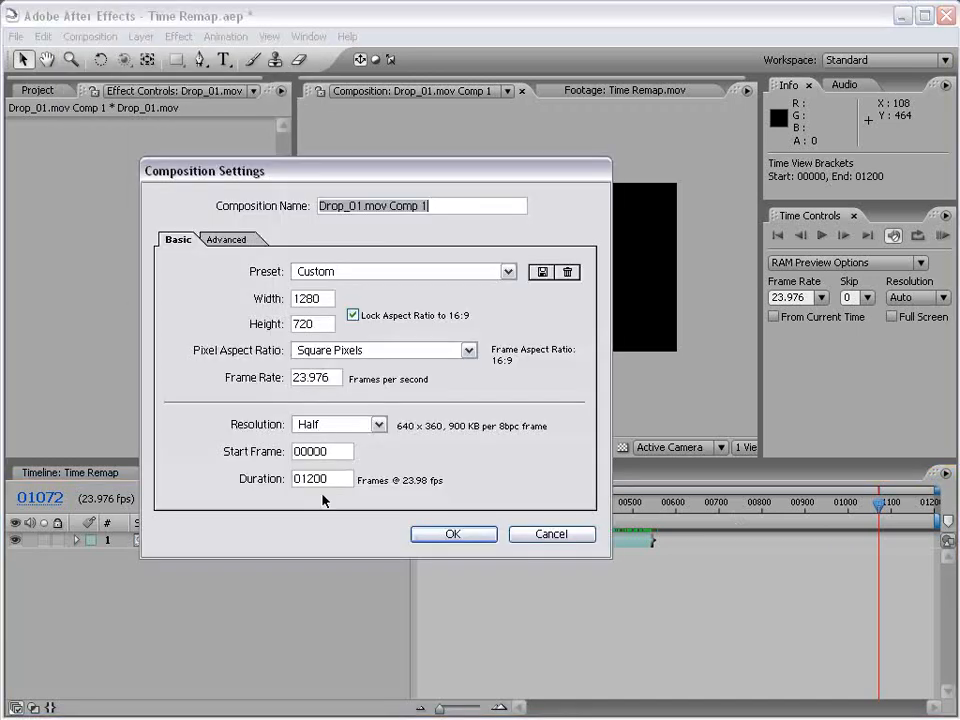
pyautogui.moveTo(336, 478); pyautogui.dragTo(213, 470)
pyautogui.write('2400')
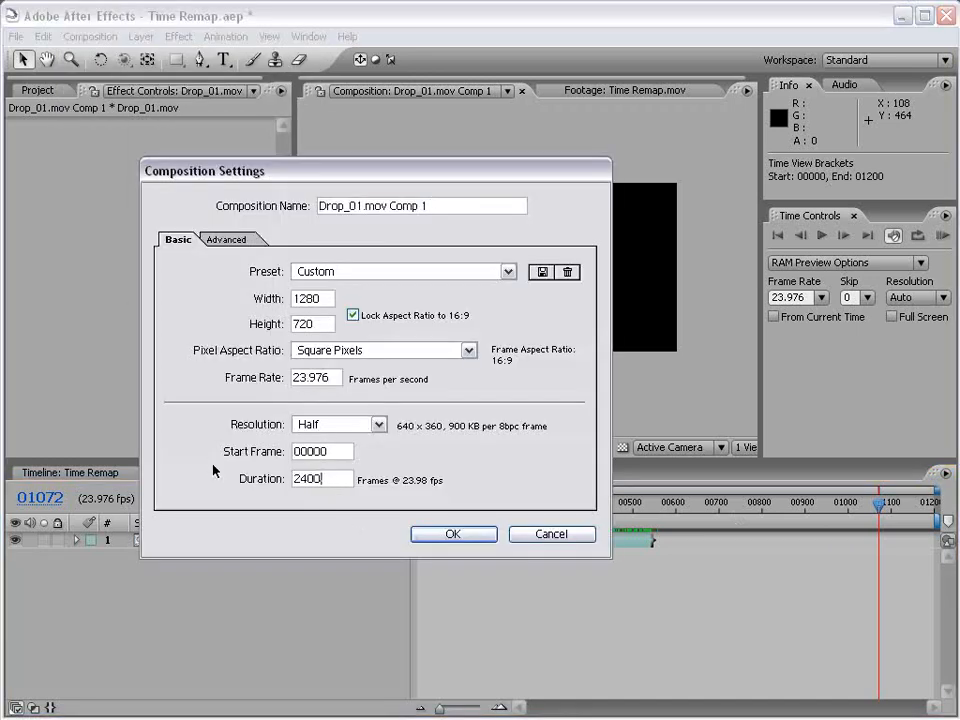
pyautogui.press('Return')
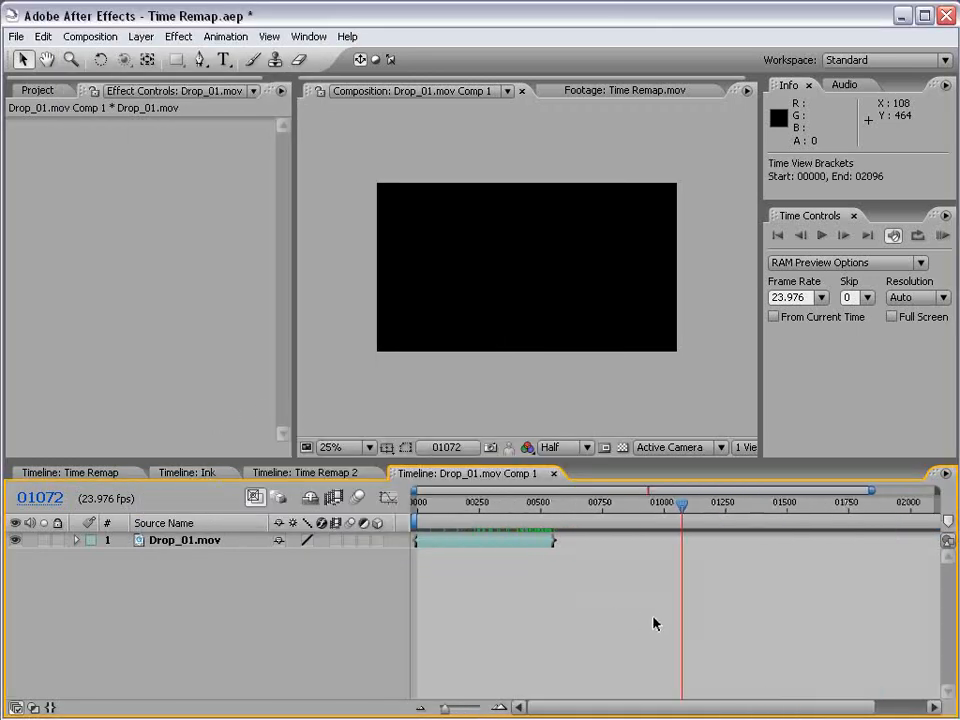
# Step: Set the Ink composition's duration to 2400 frames, extend the nested layer's out point to frame 2384 and go to frame 2038
pyautogui.click(199, 474)
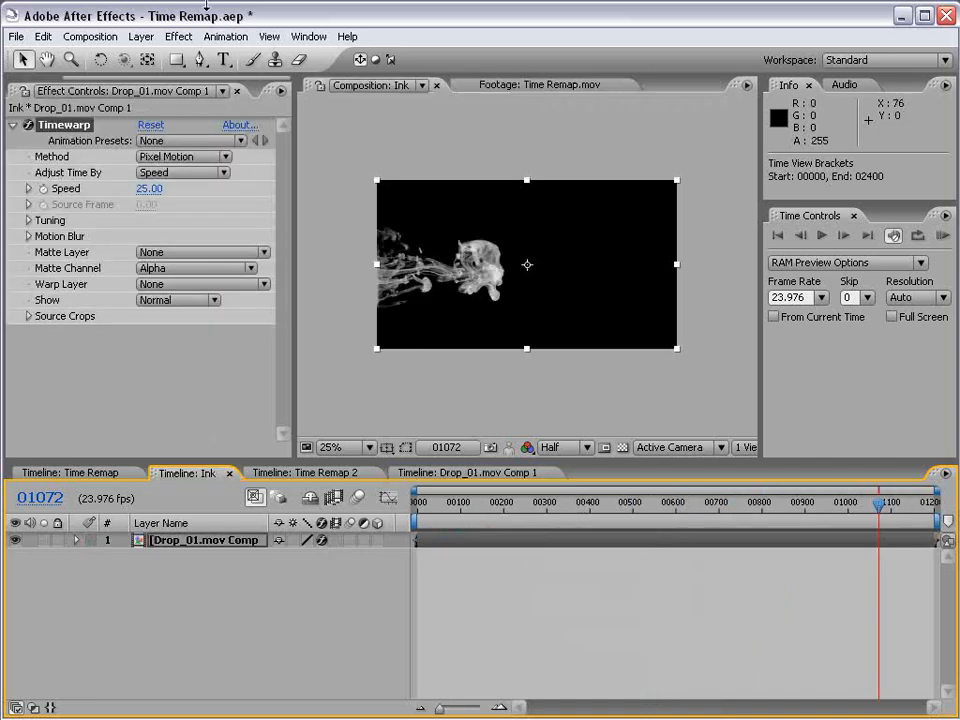
pyautogui.click(90, 36)
pyautogui.click(103, 81)
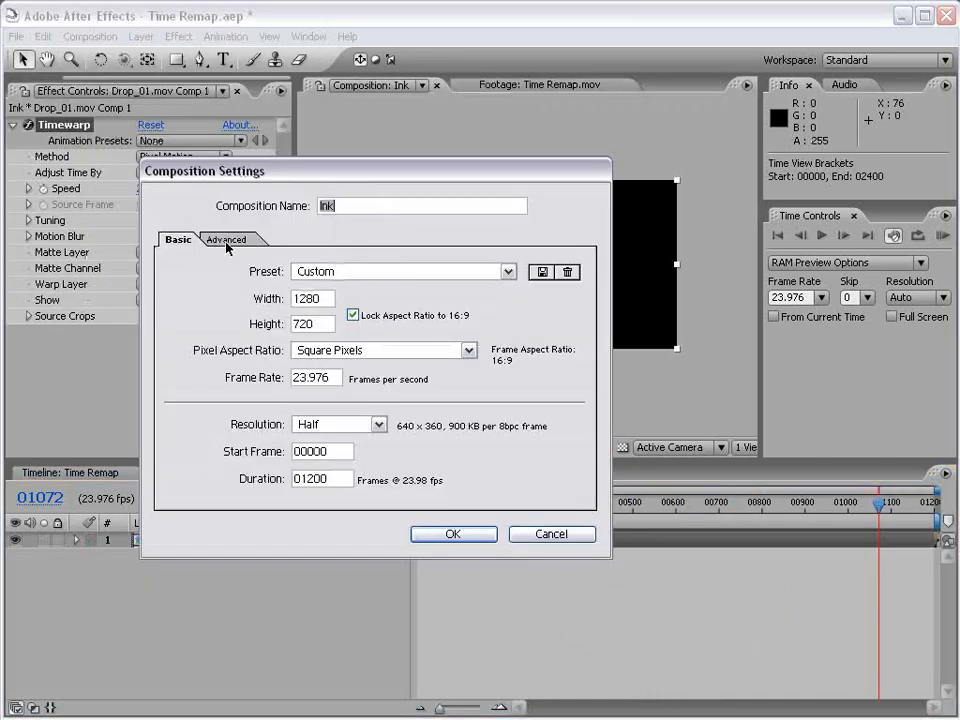
pyautogui.doubleClick(345, 478)
pyautogui.write('2400')
pyautogui.press('Return')
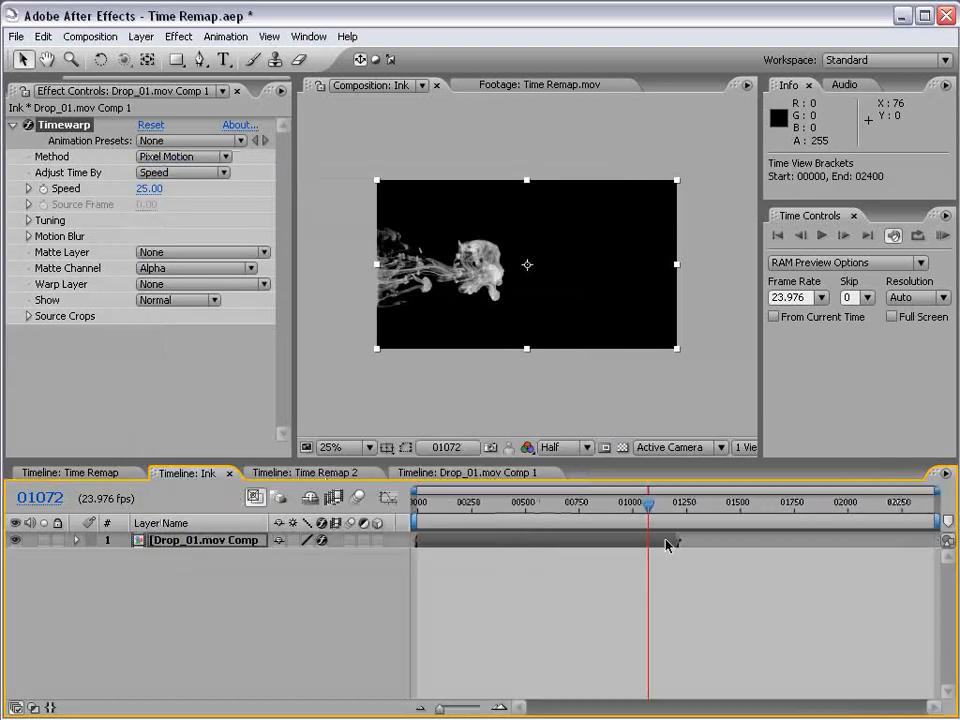
pyautogui.moveTo(657, 510); pyautogui.dragTo(856, 510)
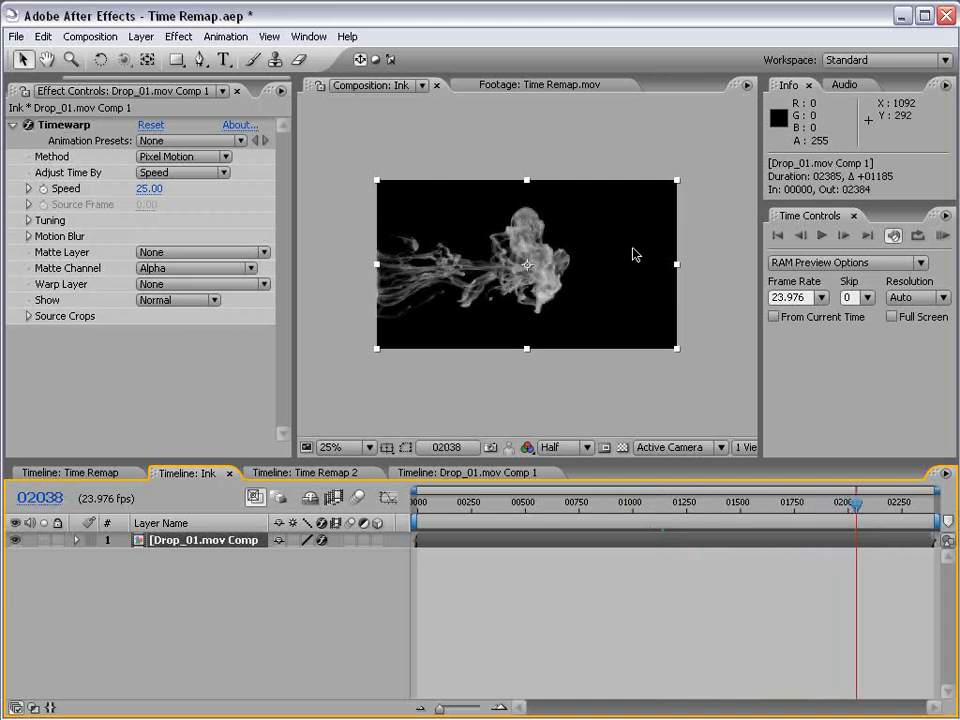
# Step: Compare Timewarp's Frame Mix method on the ink at frame 2038 and back to frame 950 with Pixel Motion
pyautogui.click(170, 157)
pyautogui.click(180, 140)
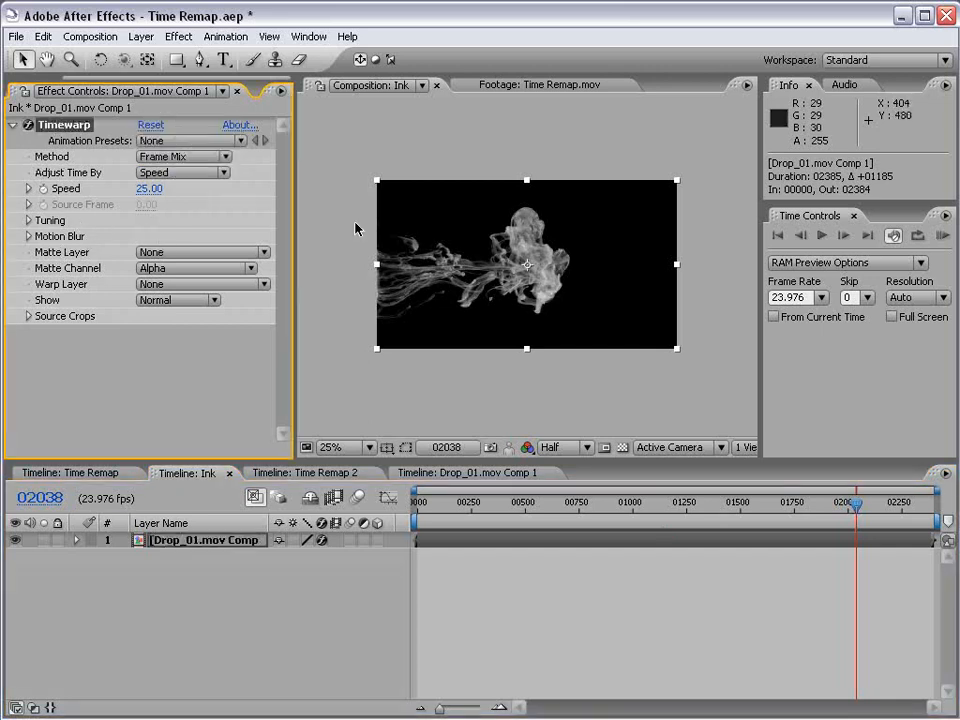
pyautogui.moveTo(856, 503); pyautogui.dragTo(614, 502)
pyautogui.scroll(1, 498, 347)
pyautogui.click(165, 156)
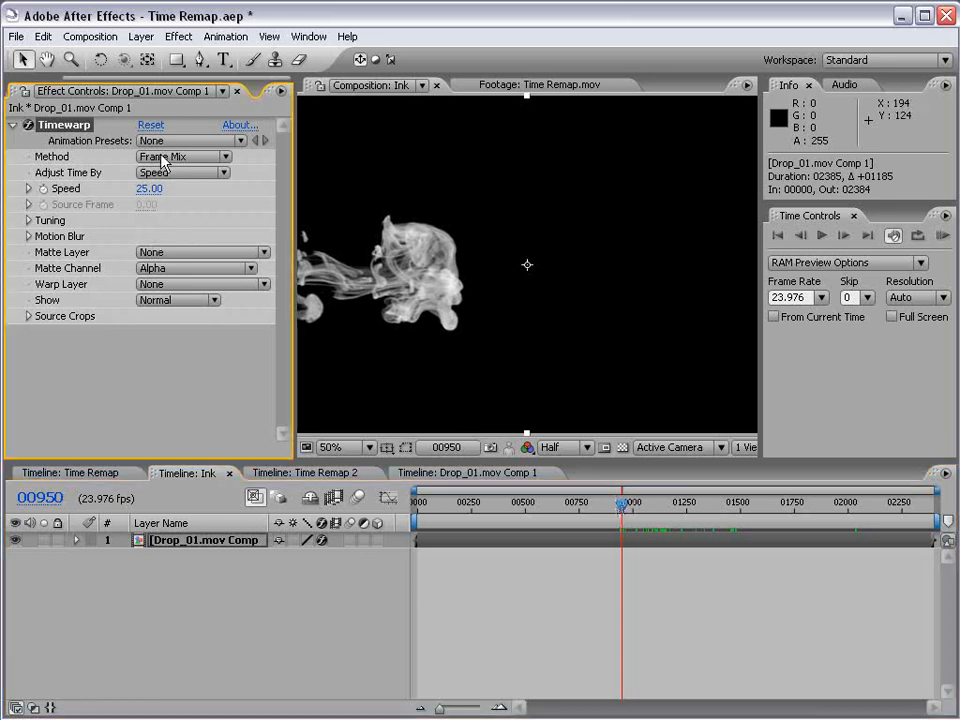
pyautogui.click(174, 174)
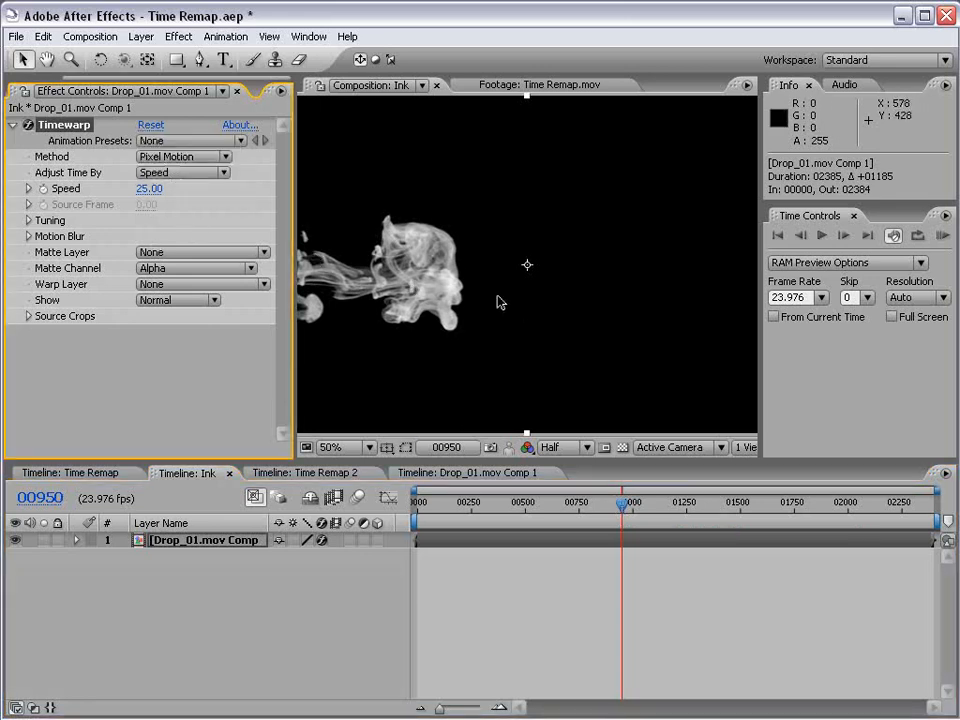
# Step: Set the Timewarp Speed to 100 and add its first keyframe at frame 331
pyautogui.click(150, 188)
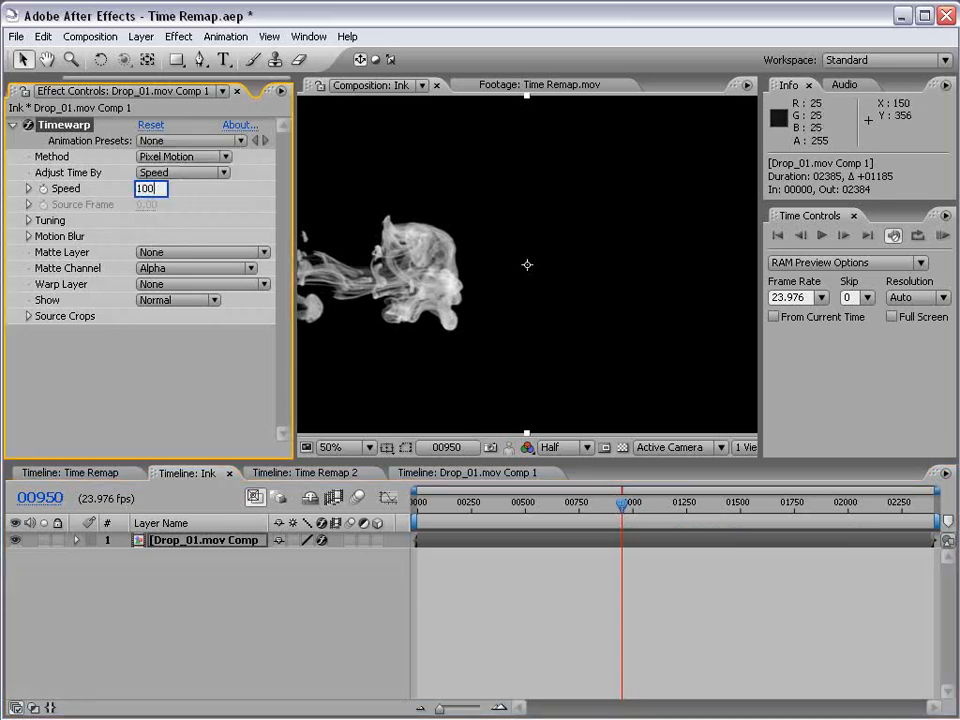
pyautogui.write('100')
pyautogui.press('Return')
pyautogui.moveTo(466, 510); pyautogui.dragTo(489, 510)
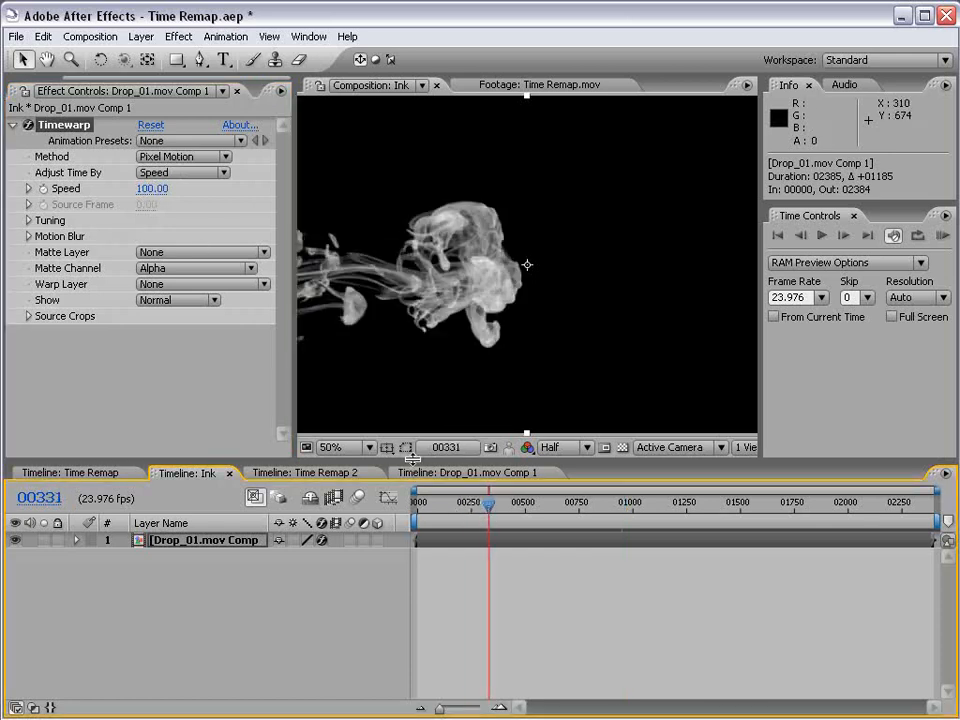
pyautogui.click(43, 188)
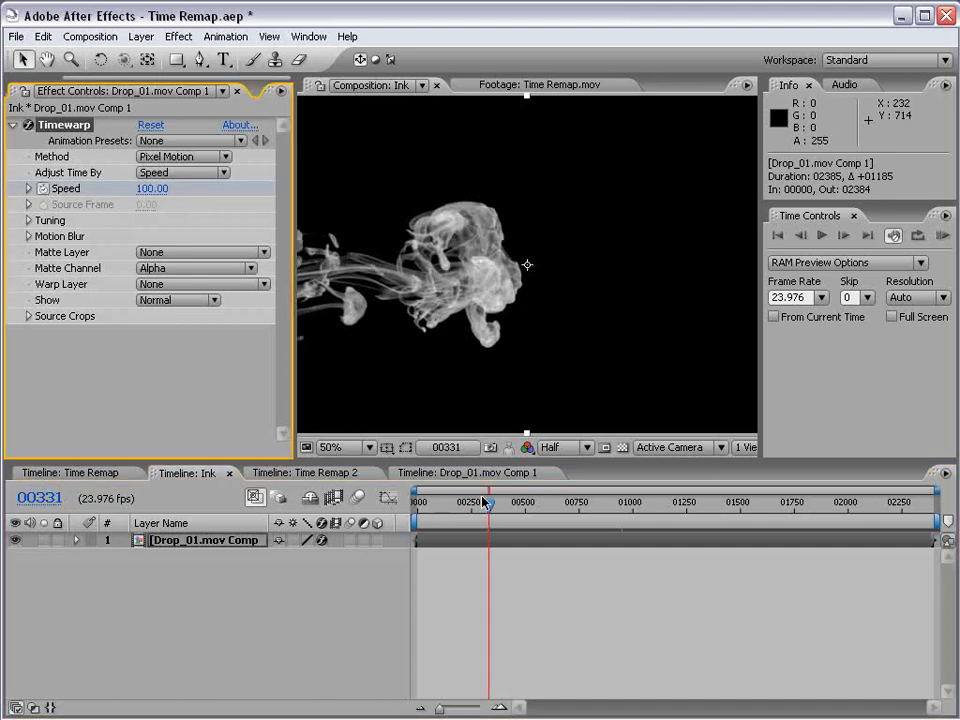
# Step: Keyframe the Timewarp Speed at 0 on frame 396
pyautogui.moveTo(493, 506)
pyautogui.mouseDown()
pyautogui.moveTo(538, 506)
pyautogui.moveTo(491, 508)
pyautogui.moveTo(508, 514)
pyautogui.mouseUp()
pyautogui.hotkey('ctrl', 'z')
pyautogui.click(148, 188)
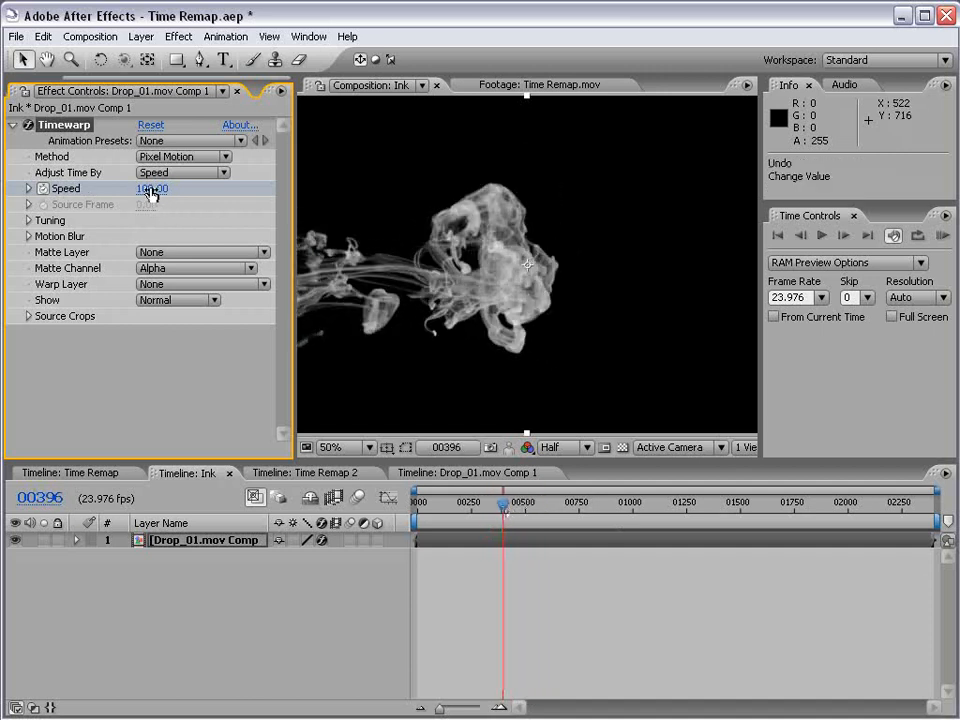
pyautogui.write('0')
pyautogui.press('Return')
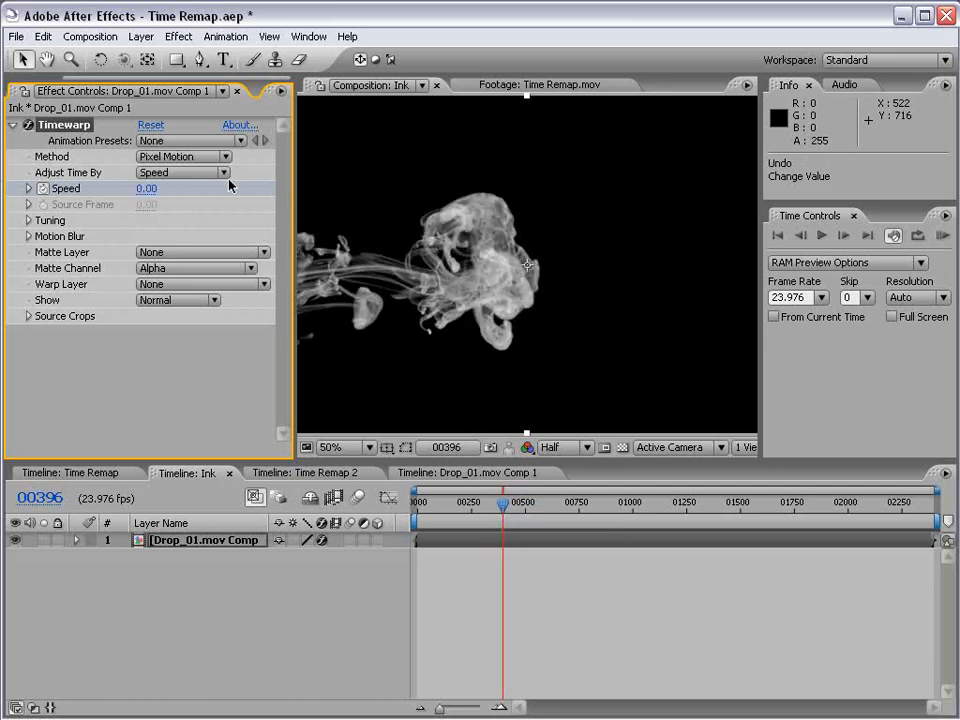
# Step: Reveal the layer's Speed keyframes, limit the work area to the frames around them up to frame 449 and return to frame 396
pyautogui.press('u')
pyautogui.click(484, 509)
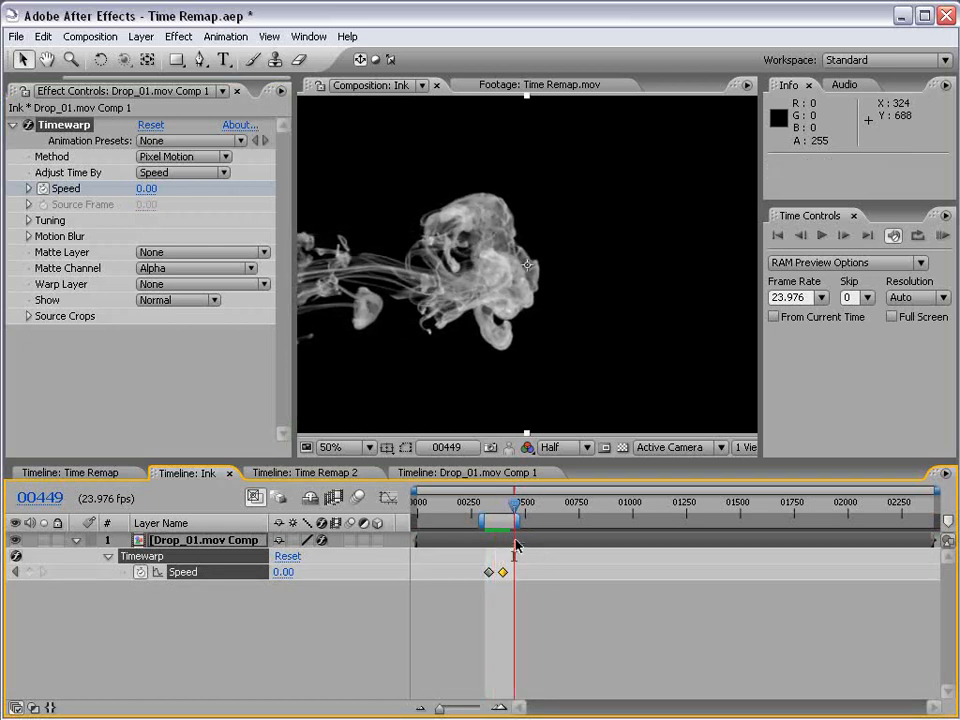
pyautogui.click(502, 504)
pyautogui.click(503, 504)
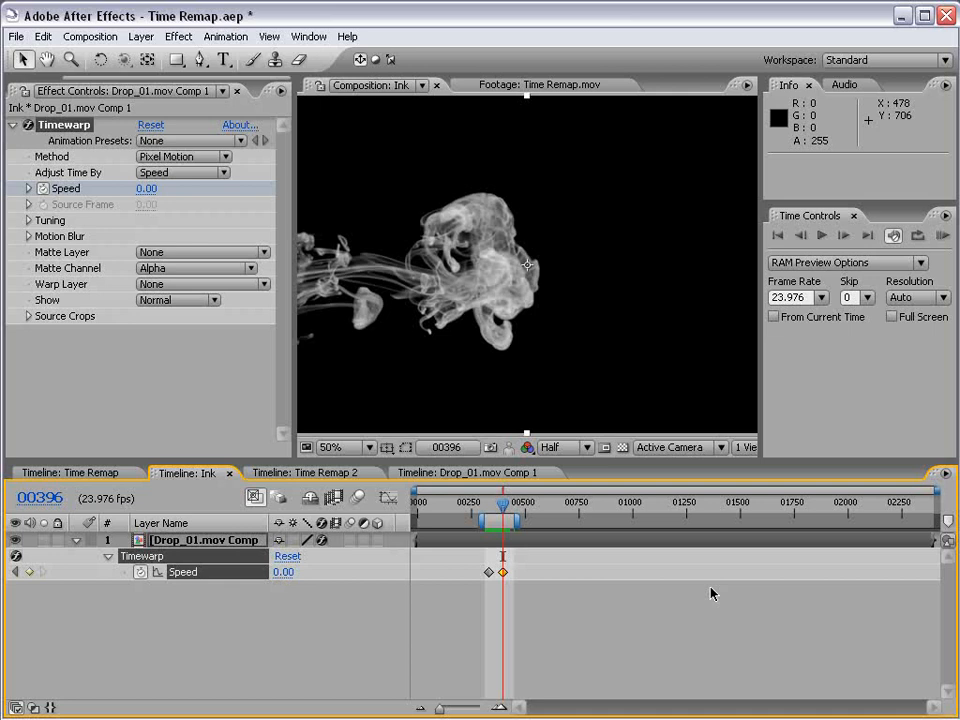
# Step: Delete Timewarp from the nested ink layer and enable time remapping on it, without an extra keyframe at frame 396
pyautogui.click(66, 124)
pyautogui.press('Delete')
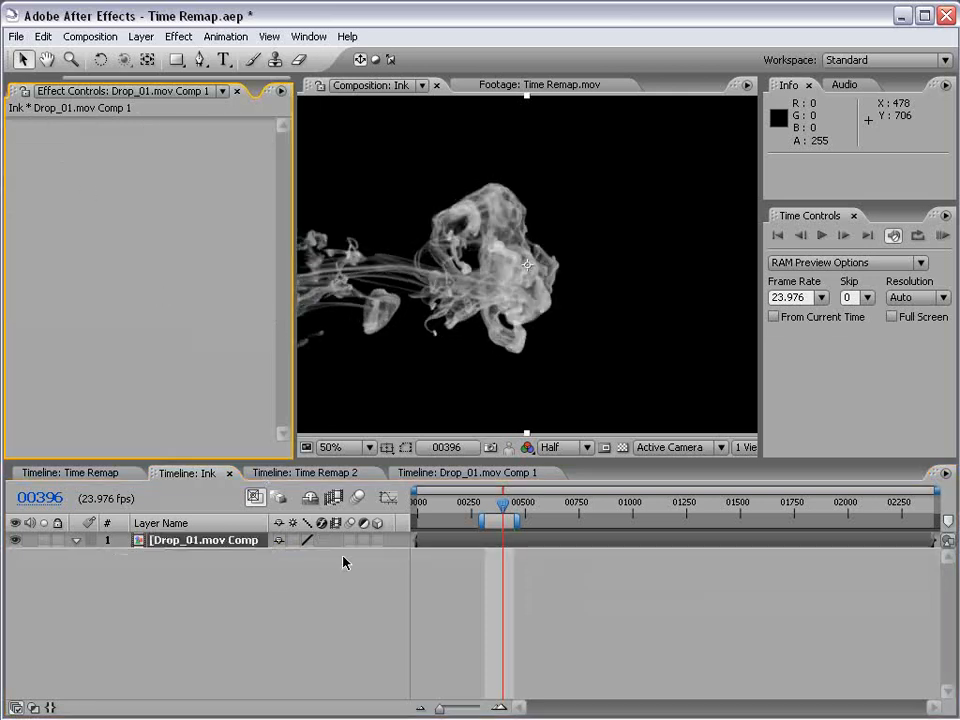
pyautogui.click(519, 568)
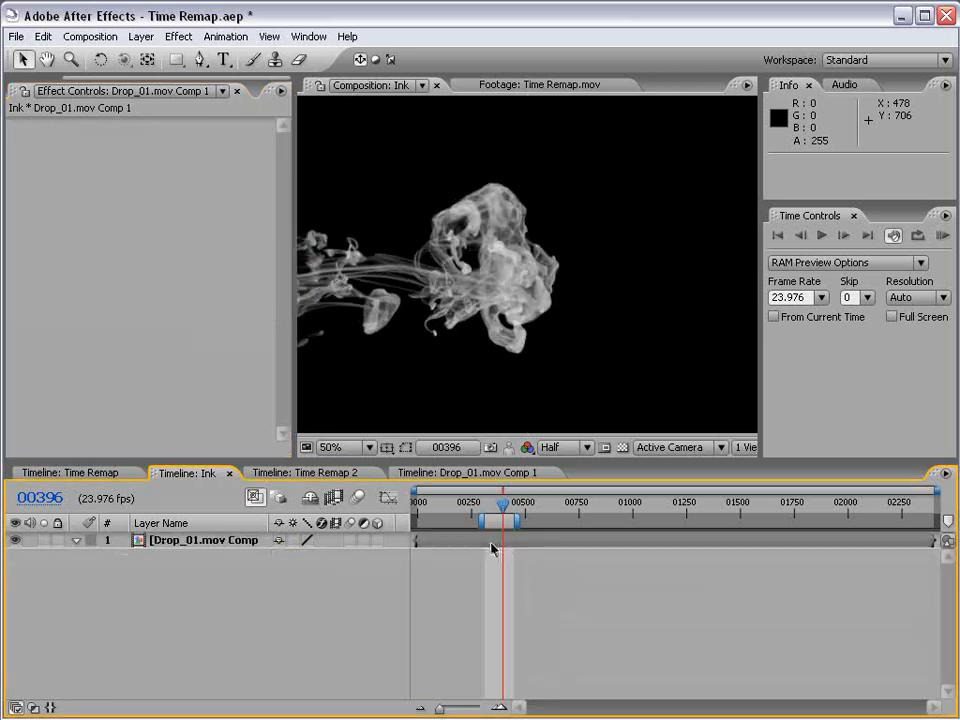
pyautogui.rightClick(491, 548)
pyautogui.click(446, 542)
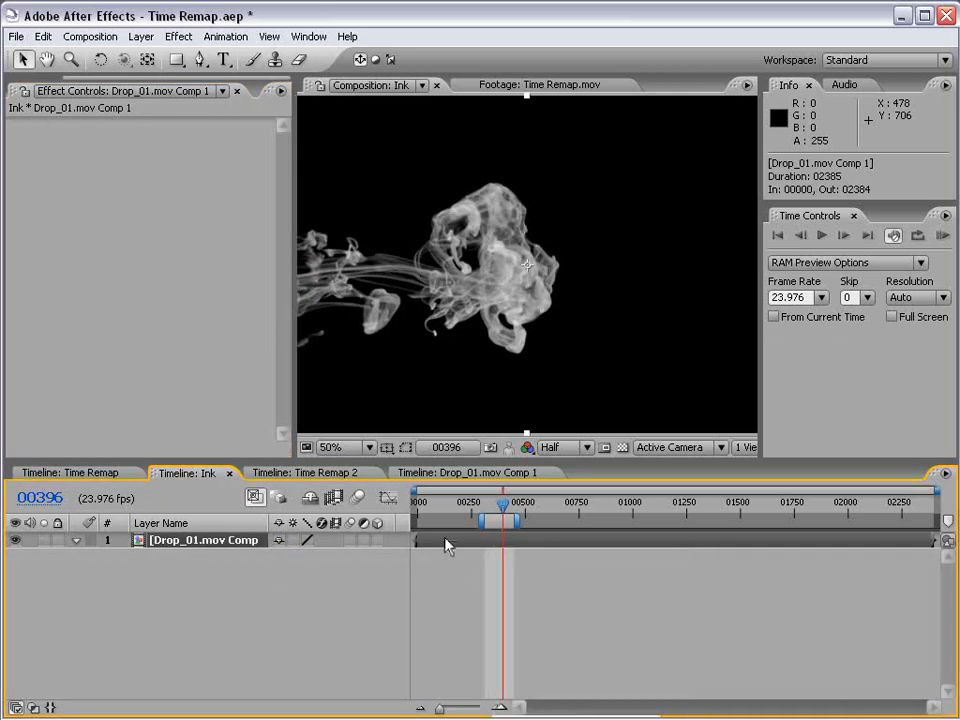
pyautogui.rightClick(446, 542)
pyautogui.moveTo(478, 613)
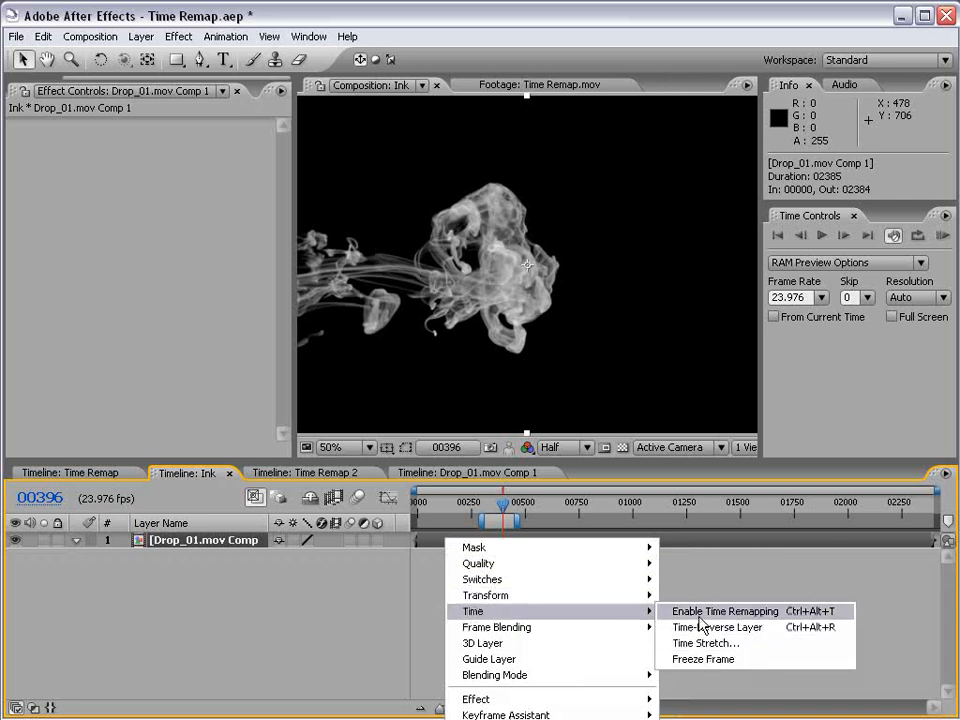
pyautogui.click(660, 612)
pyautogui.click(28, 556)
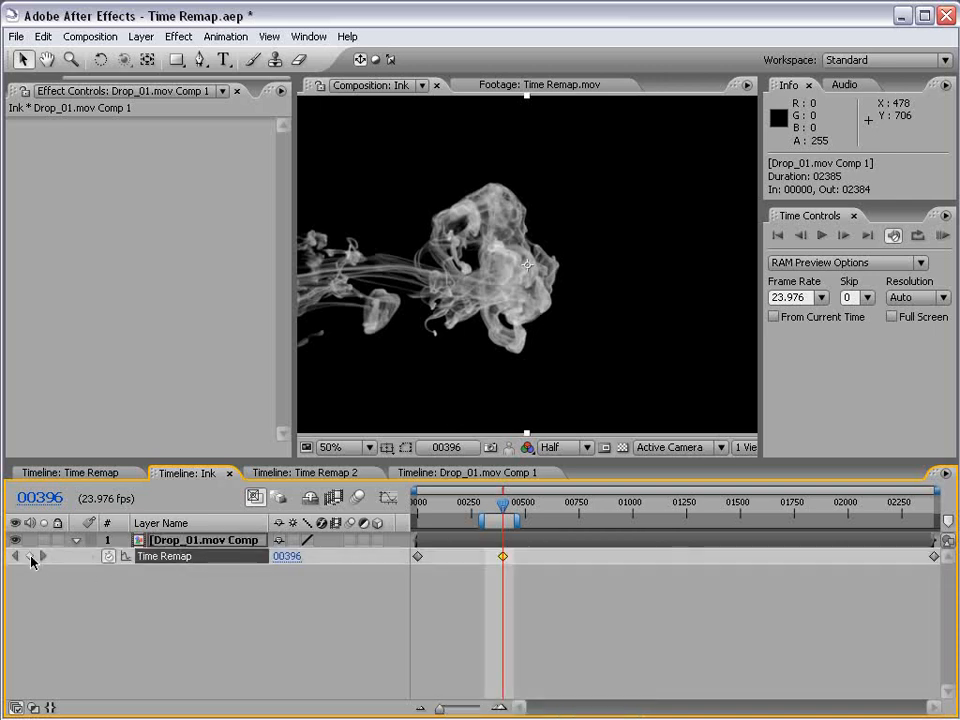
pyautogui.hotkey('ctrl', 'z')
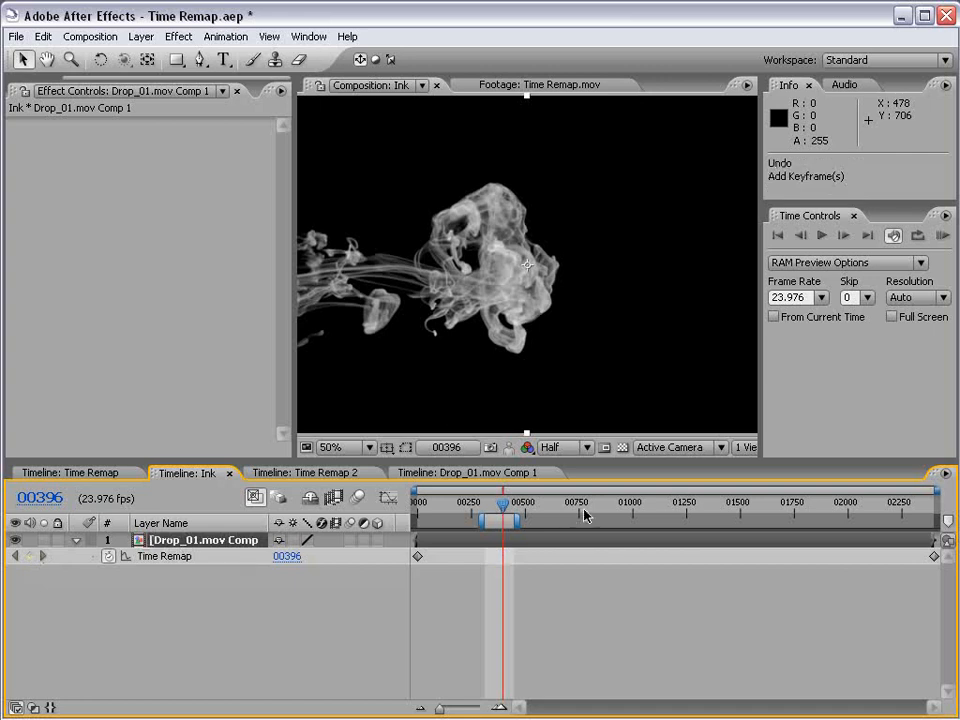
# Step: Add a Time Remap keyframe at frame 200, delete the first and last keyframes and move the current time to frame 235
pyautogui.moveTo(583, 514); pyautogui.dragTo(460, 520)
pyautogui.scroll(-2, 476, 373)
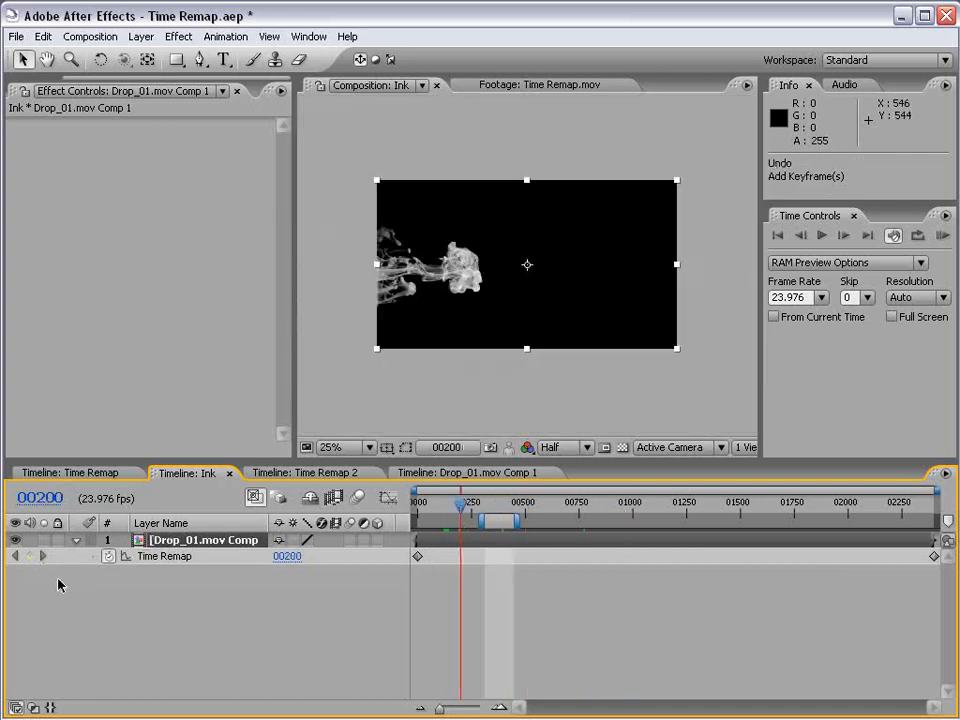
pyautogui.click(30, 556)
pyautogui.click(418, 556)
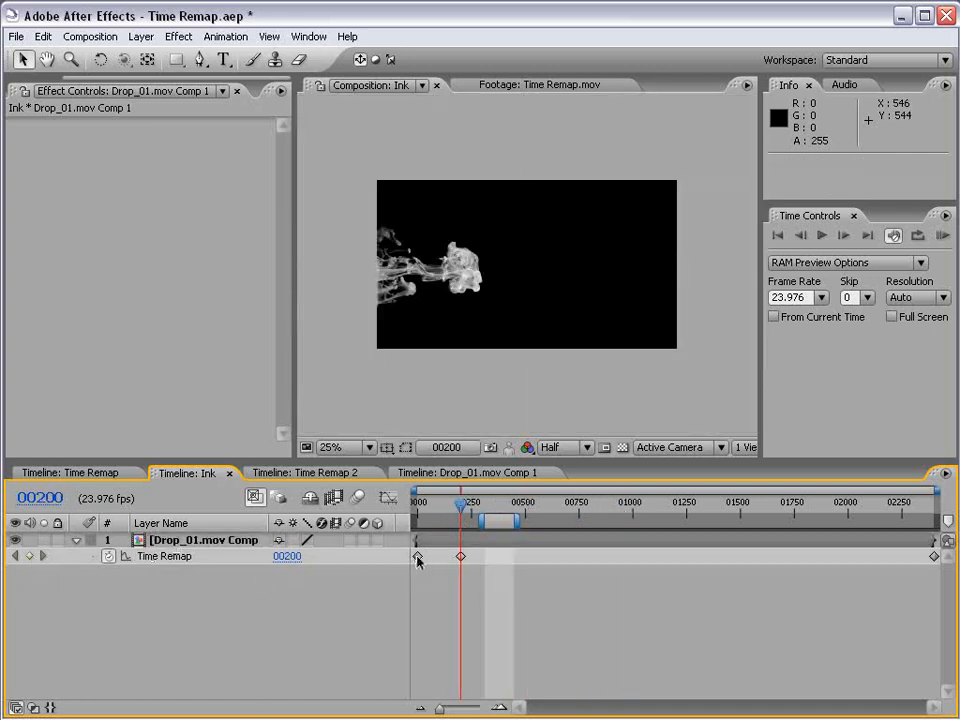
pyautogui.press('Delete')
pyautogui.click(935, 557)
pyautogui.press('Delete')
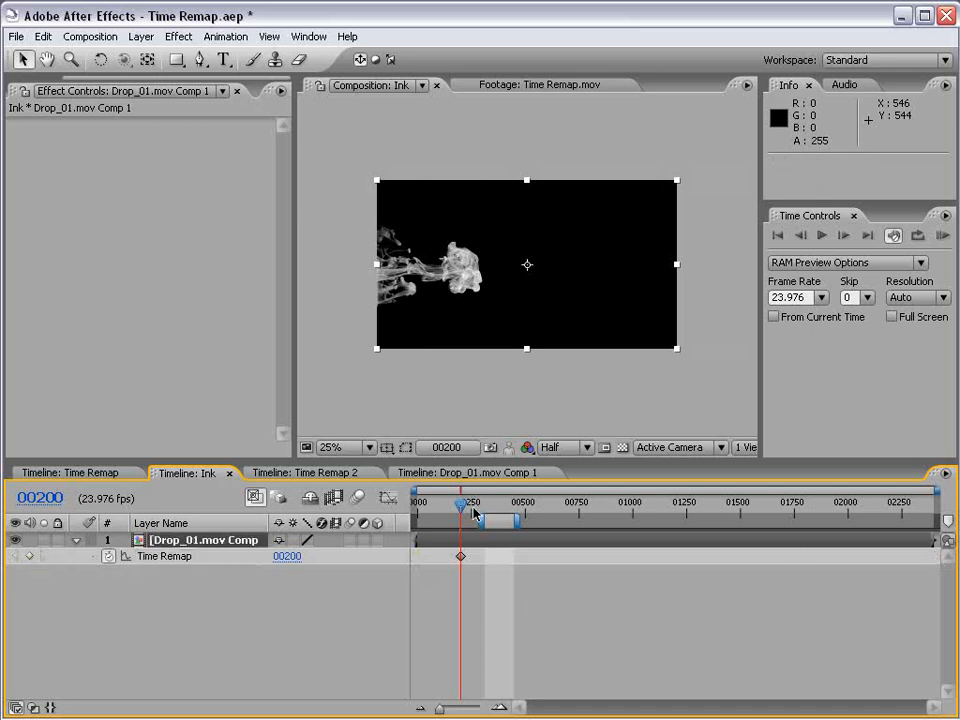
pyautogui.moveTo(470, 508); pyautogui.dragTo(469, 553)
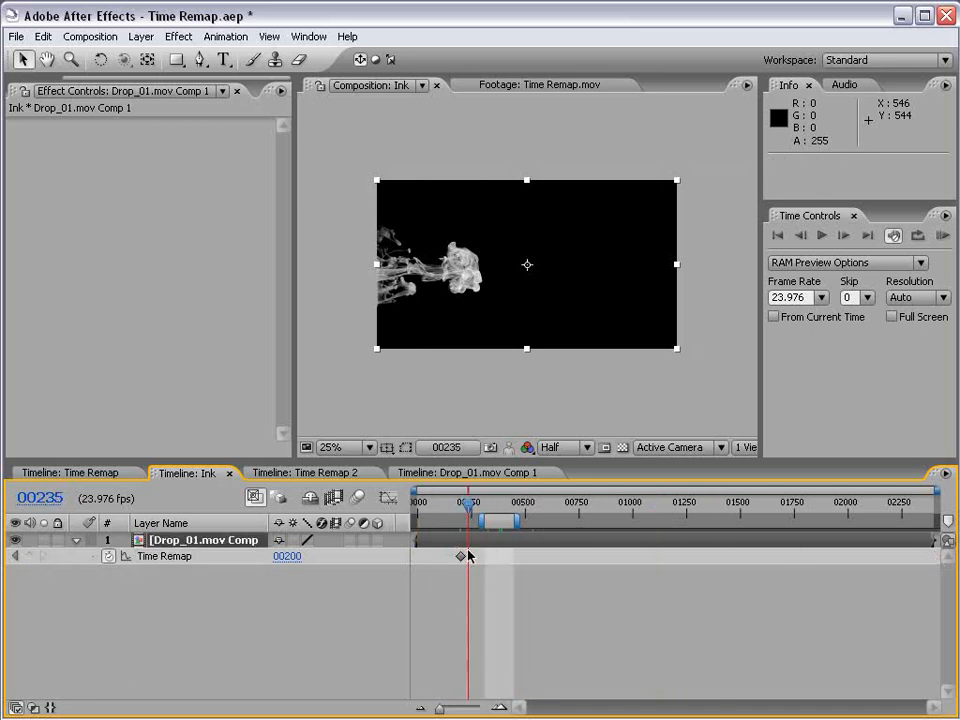